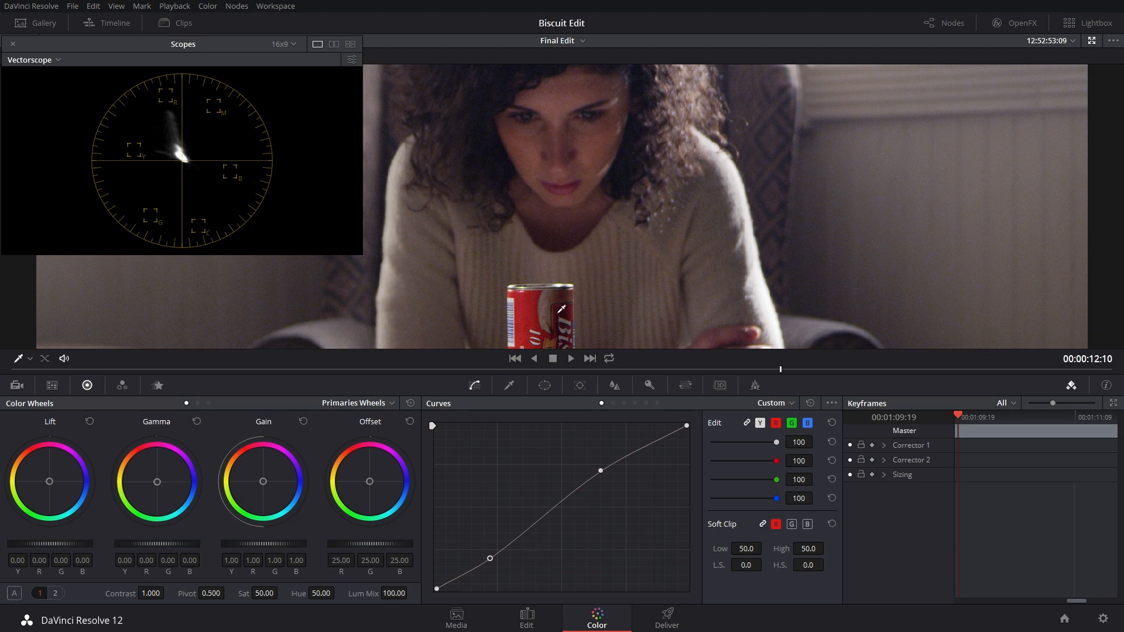
Add a serial node after node 02 and sample the red of the biscuit can with the HSL qualifier.
{"action": "scroll", "coordinate": [558, 314], "scroll_direction": "down", "scroll_amount": 1}
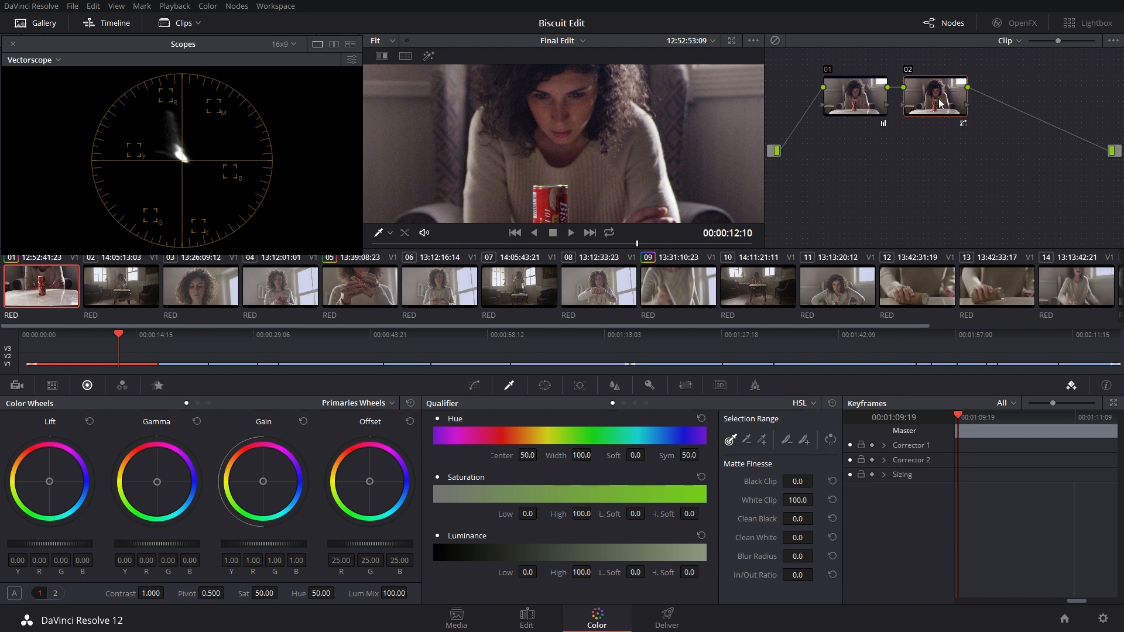
{"action": "key", "text": "alt+s"}
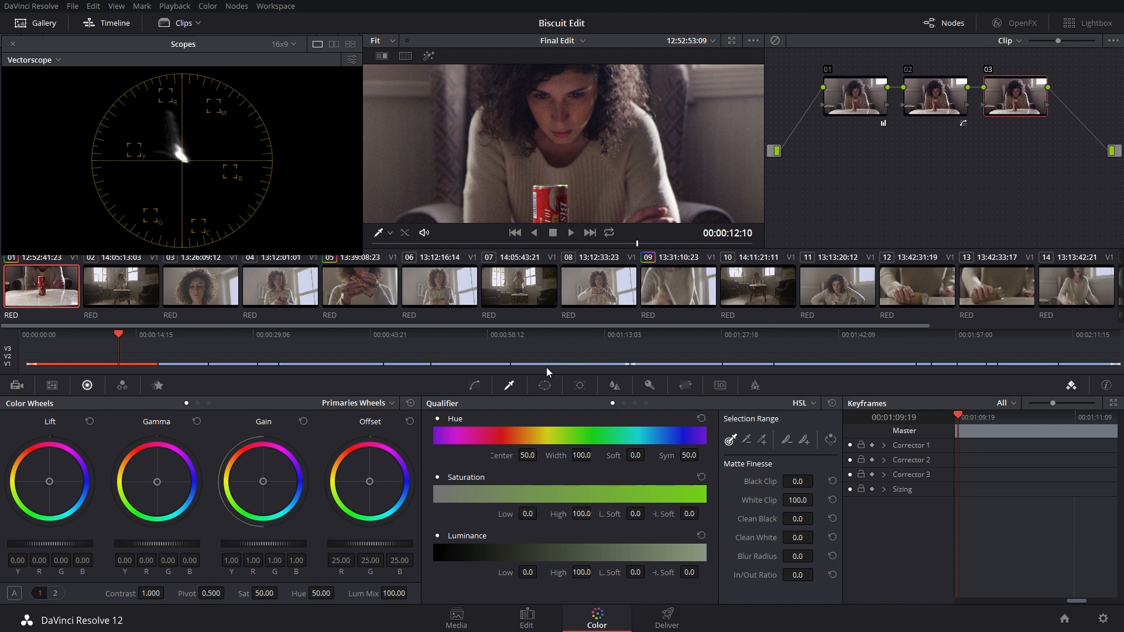
{"action": "key", "text": "alt+f"}
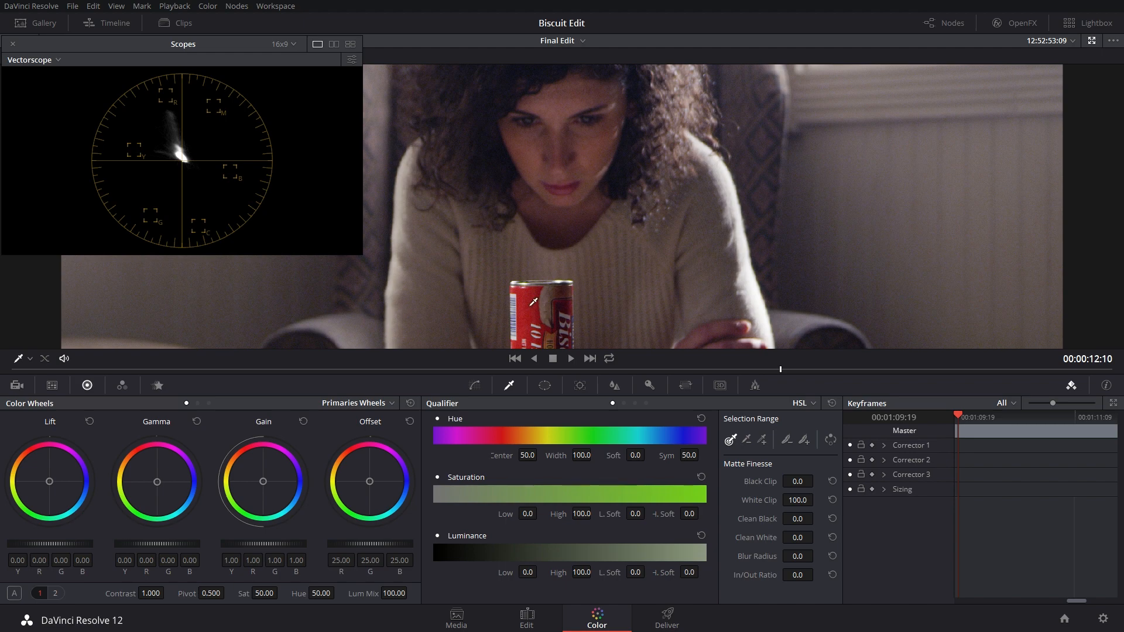
{"action": "left_click_drag", "start_coordinate": [532, 291], "coordinate": [528, 327]}
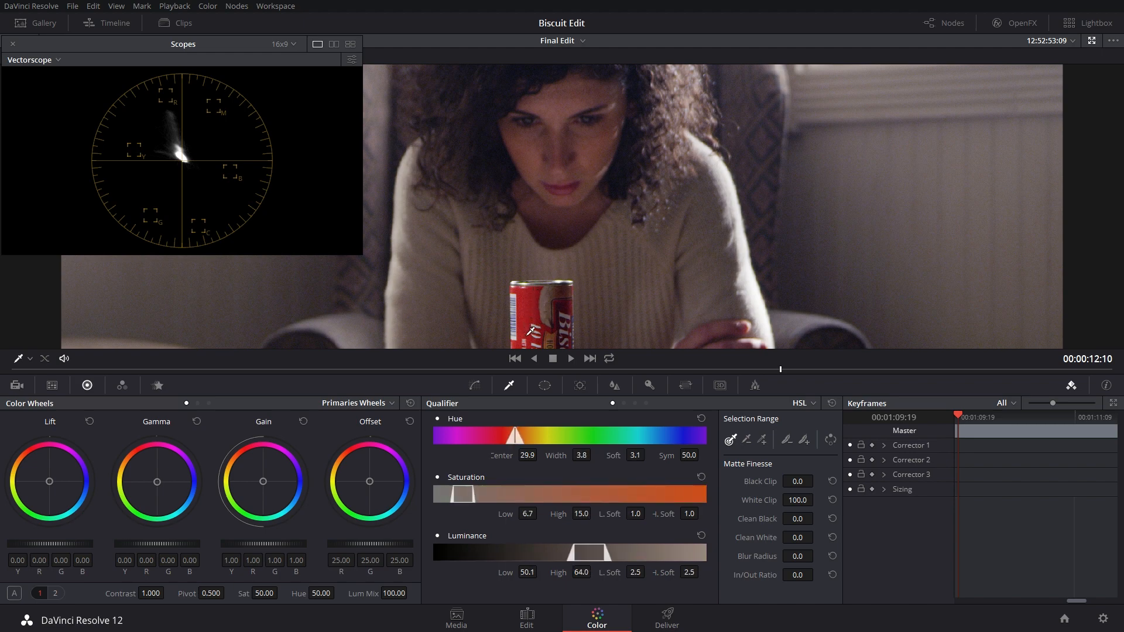
{"action": "left_click", "coordinate": [530, 303]}
{"action": "left_click", "coordinate": [529, 301]}
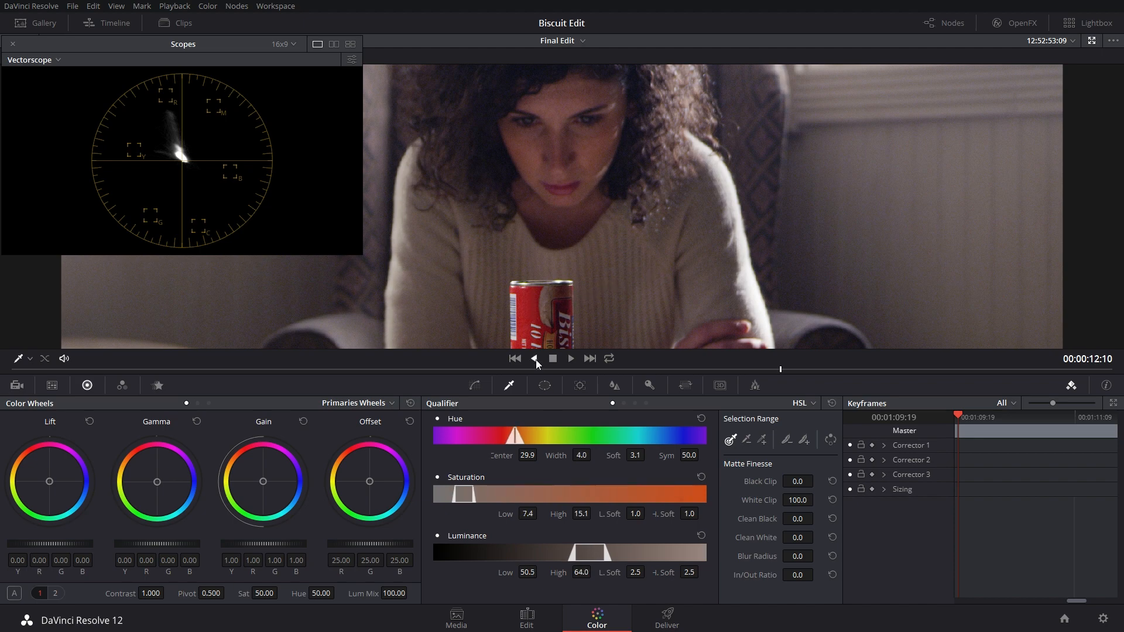
{"action": "left_click", "coordinate": [531, 302]}
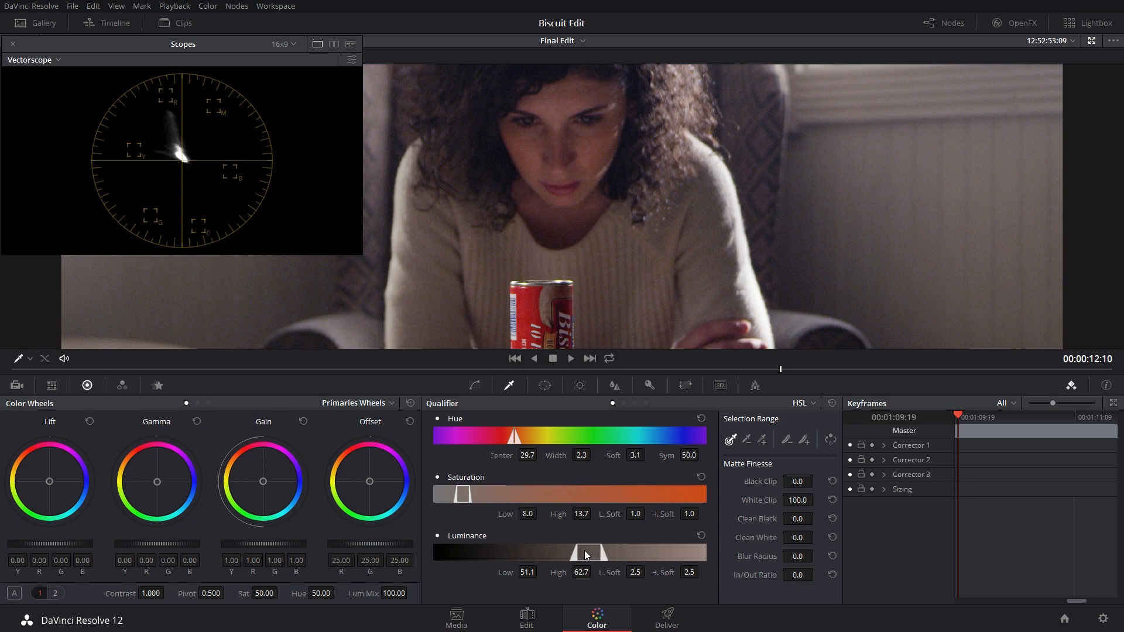
Add a lower red area of the can to the qualifier's colour selection.
{"action": "left_click", "coordinate": [762, 441]}
{"action": "left_click", "coordinate": [519, 344]}
{"action": "key", "text": "alt+f"}
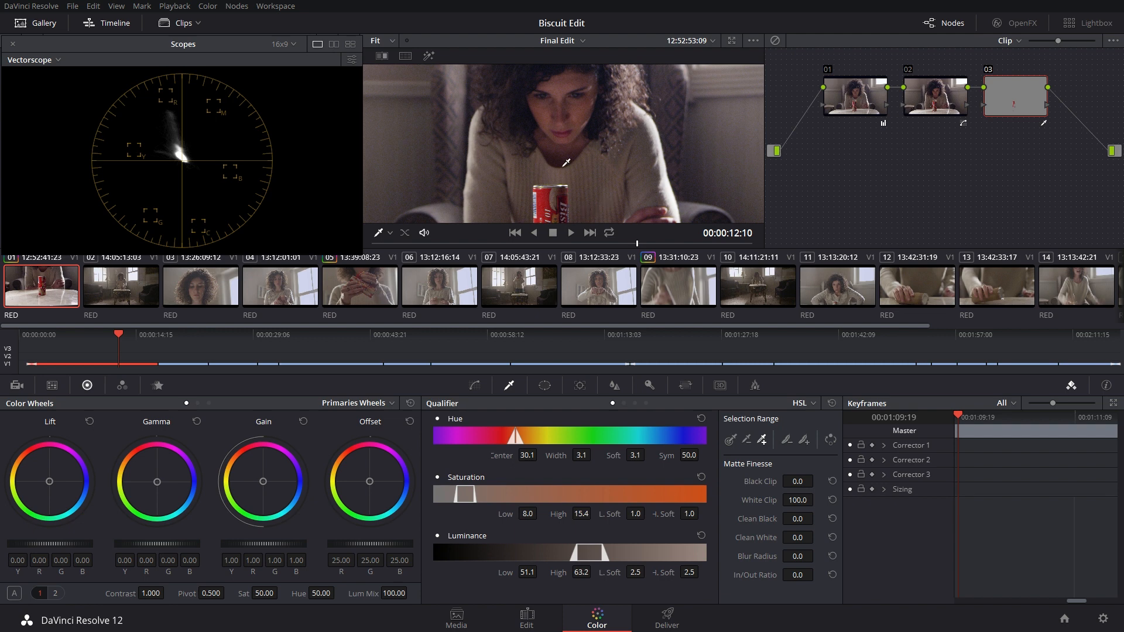
Highlight the qualified selection over grey and inspect the isolated can up close in the enlarged viewer.
{"action": "scroll", "coordinate": [573, 162], "scroll_direction": "down", "scroll_amount": 5}
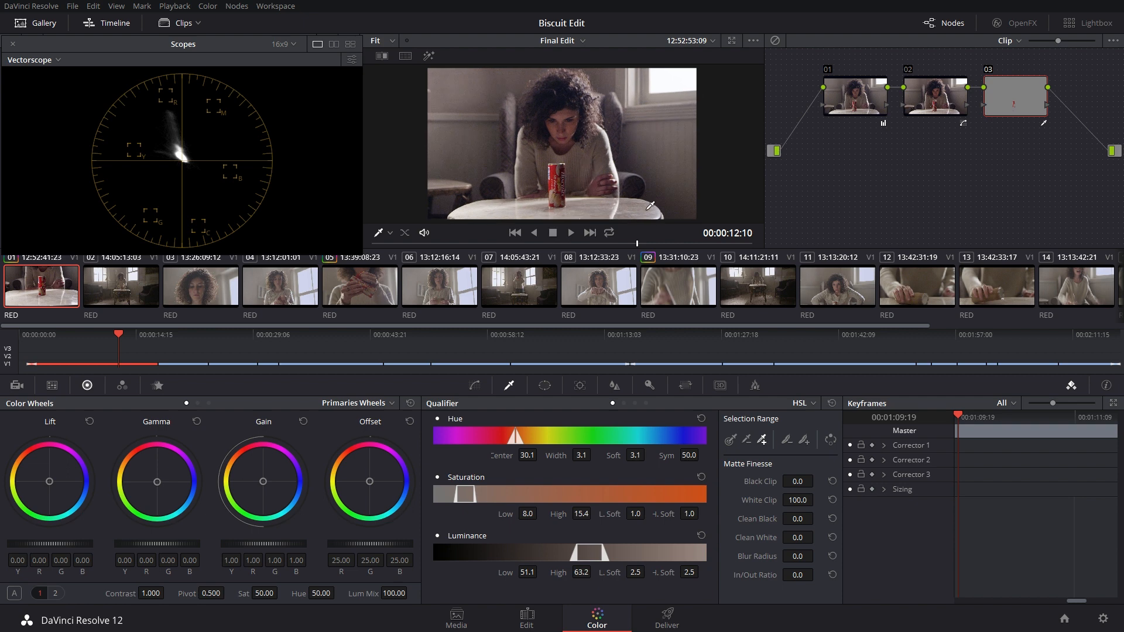
{"action": "key", "text": "shift+h"}
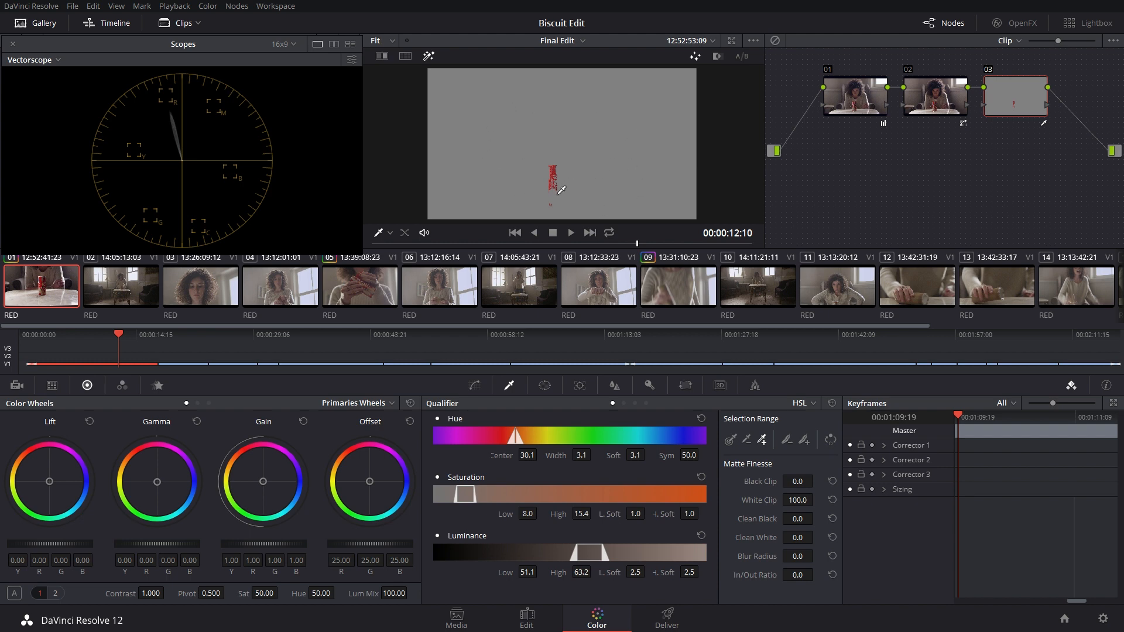
{"action": "scroll", "coordinate": [556, 184], "scroll_direction": "up", "scroll_amount": 3}
{"action": "scroll", "coordinate": [557, 190], "scroll_direction": "up", "scroll_amount": 3}
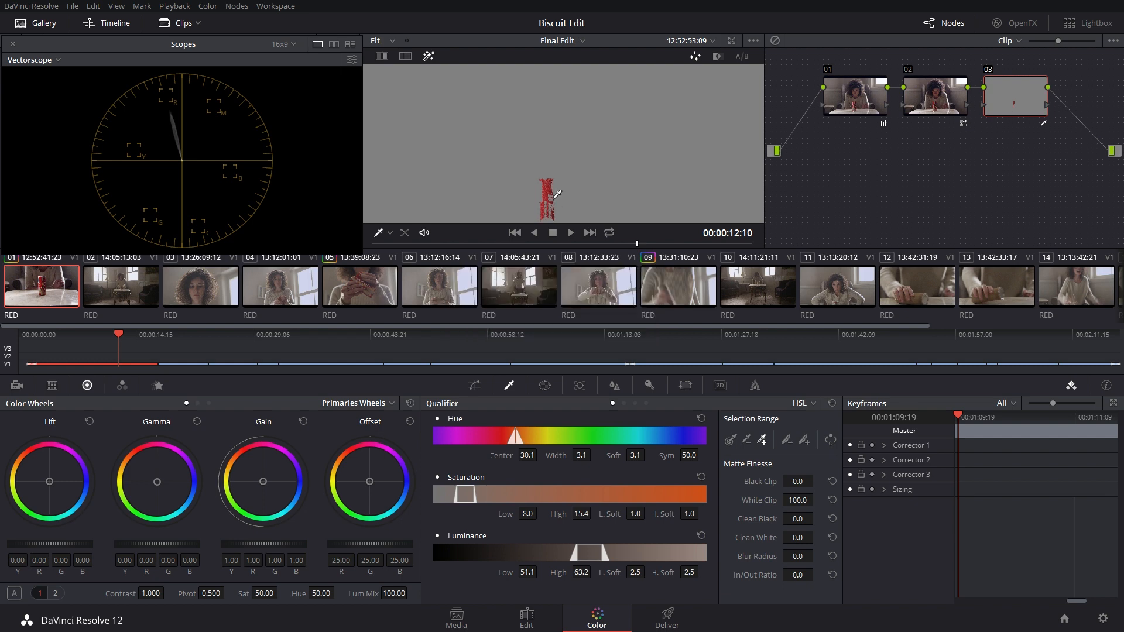
{"action": "key", "text": "alt+f"}
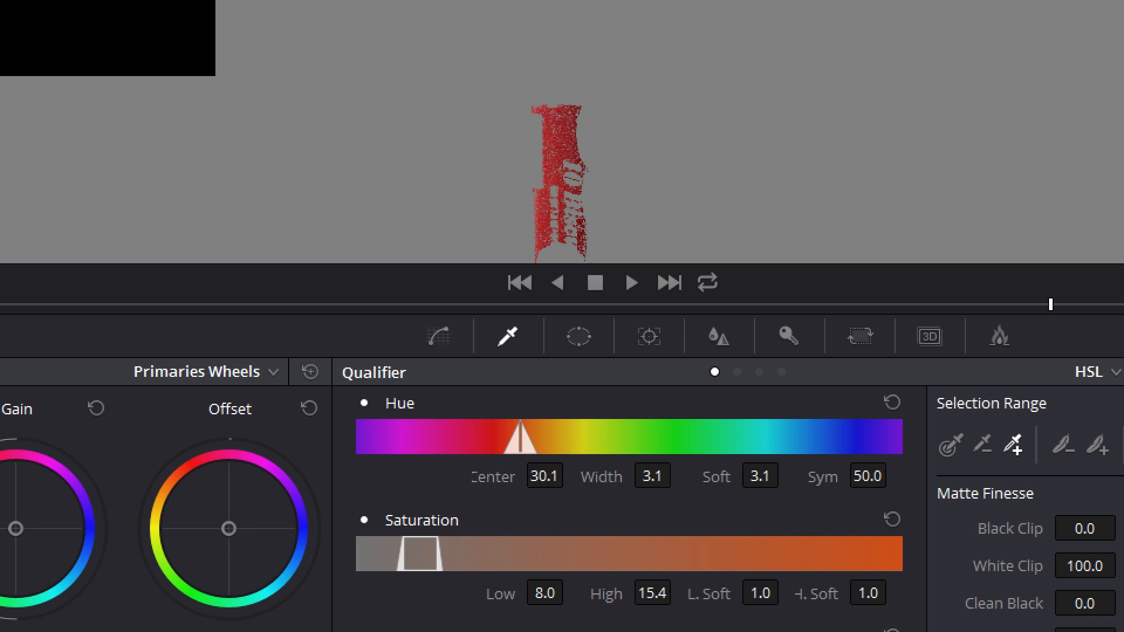
Adjust the qualifier's hue range to Center 30.2, Width 9.7, Soft 3.0 and Sym 49.9.
{"action": "left_click_drag", "start_coordinate": [653, 476], "coordinate": [680, 476]}
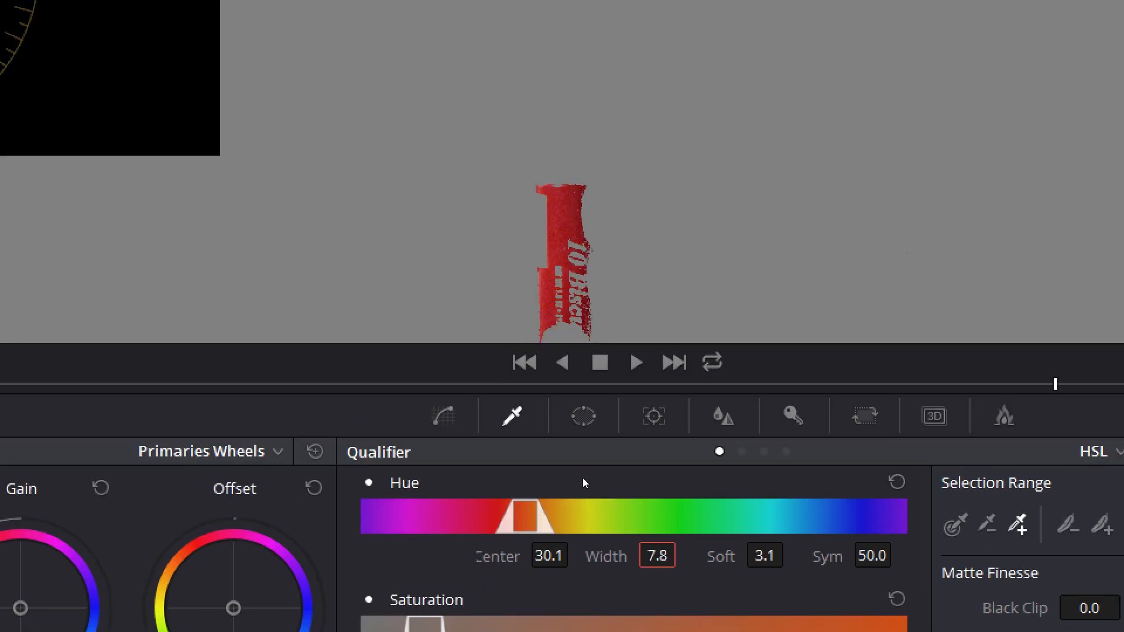
{"action": "left_click_drag", "start_coordinate": [575, 450], "coordinate": [644, 450]}
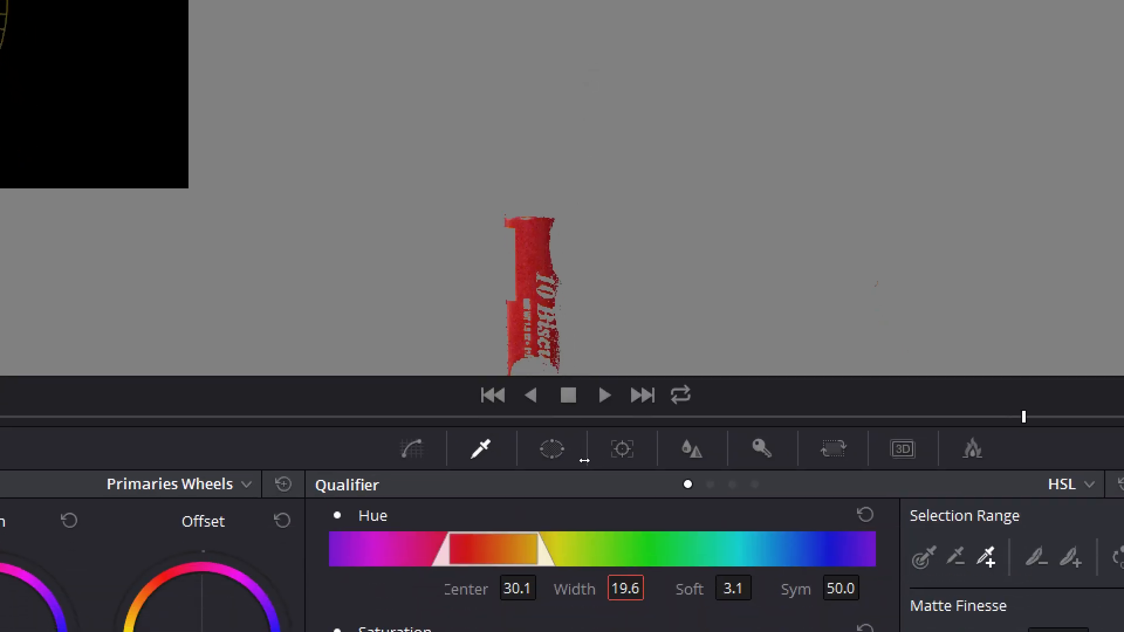
{"action": "left_click_drag", "start_coordinate": [625, 589], "coordinate": [568, 588]}
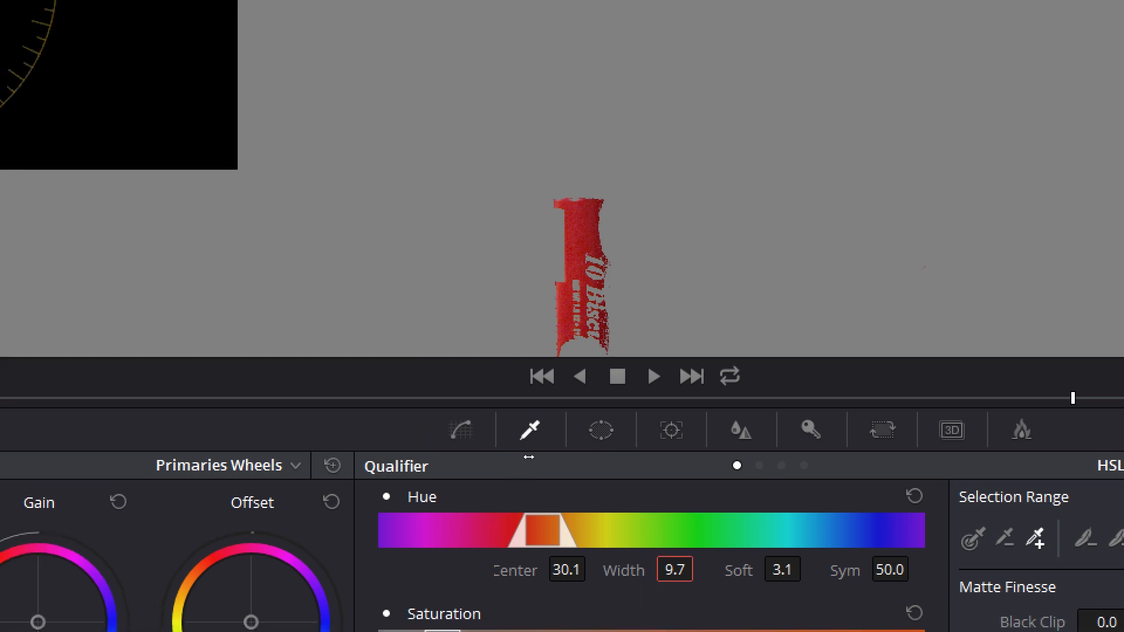
{"action": "left_click_drag", "start_coordinate": [528, 457], "coordinate": [502, 456]}
{"action": "mouse_move", "coordinate": [567, 569]}
{"action": "left_mouse_down"}
{"action": "mouse_move", "coordinate": [615, 570]}
{"action": "mouse_move", "coordinate": [573, 568]}
{"action": "left_mouse_up"}
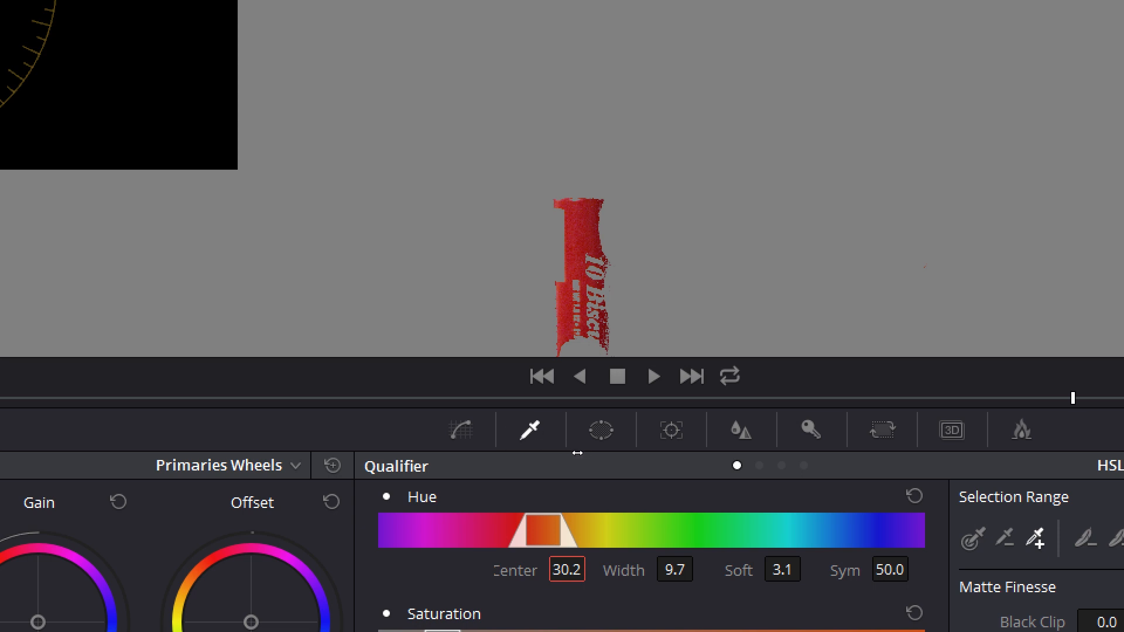
{"action": "mouse_move", "coordinate": [890, 570]}
{"action": "left_mouse_down"}
{"action": "mouse_move", "coordinate": [917, 567]}
{"action": "mouse_move", "coordinate": [855, 566]}
{"action": "mouse_move", "coordinate": [888, 567]}
{"action": "left_mouse_up"}
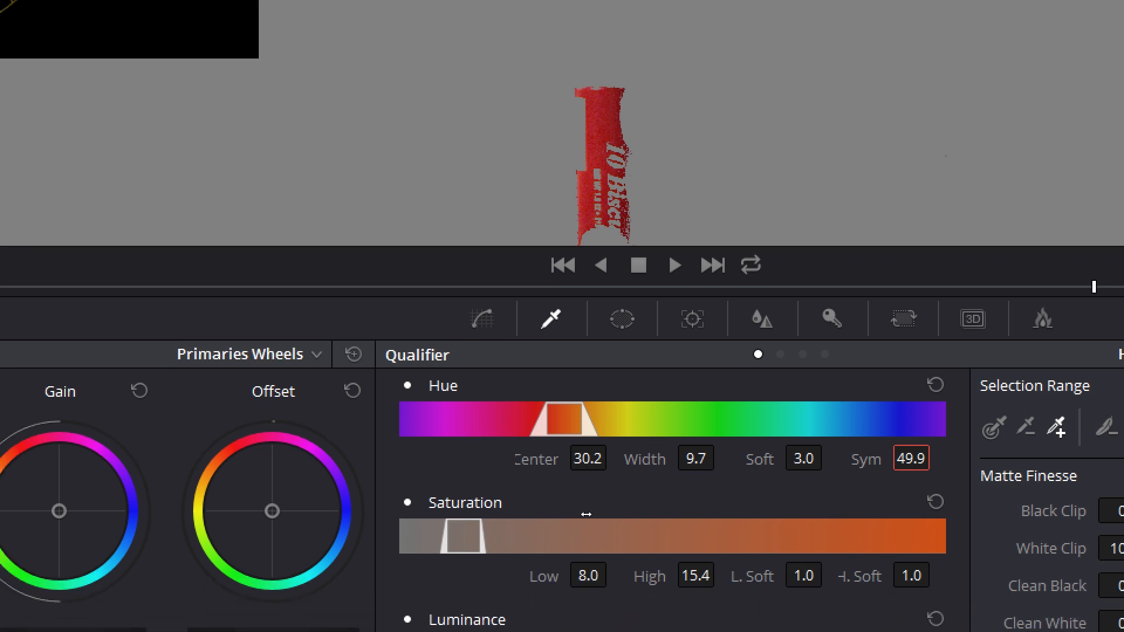
Set the saturation range to Low 6.8, High 15.7, L. Soft 2.9, H. Soft 3.2, and luminance to Low 50.1, High 64.5.
{"action": "left_click_drag", "start_coordinate": [720, 576], "coordinate": [720, 572]}
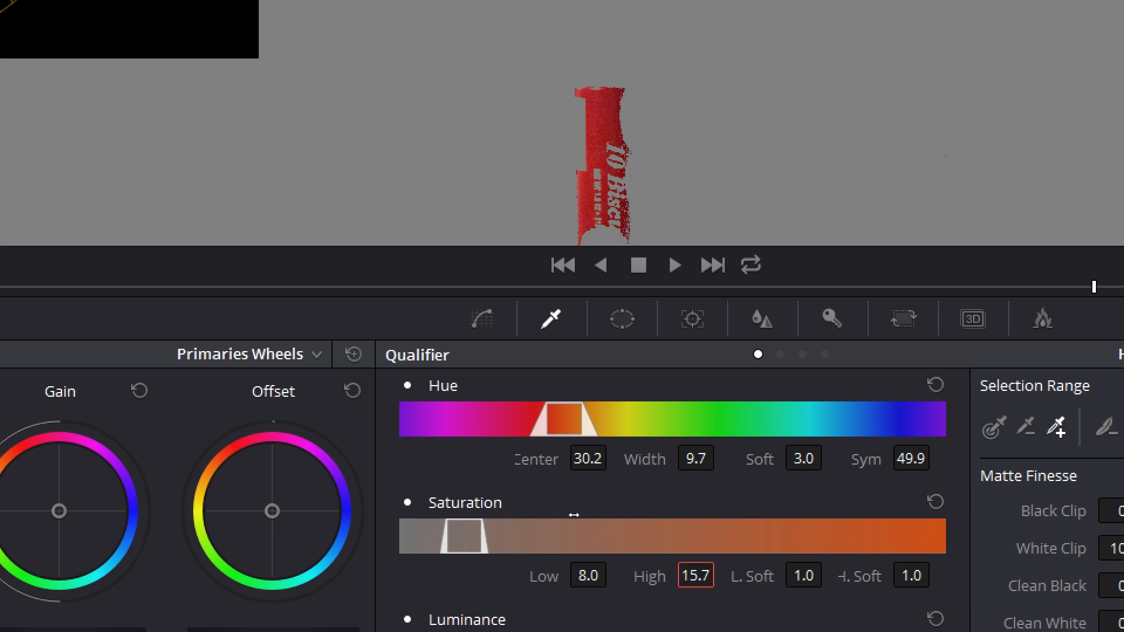
{"action": "left_click_drag", "start_coordinate": [613, 573], "coordinate": [614, 573]}
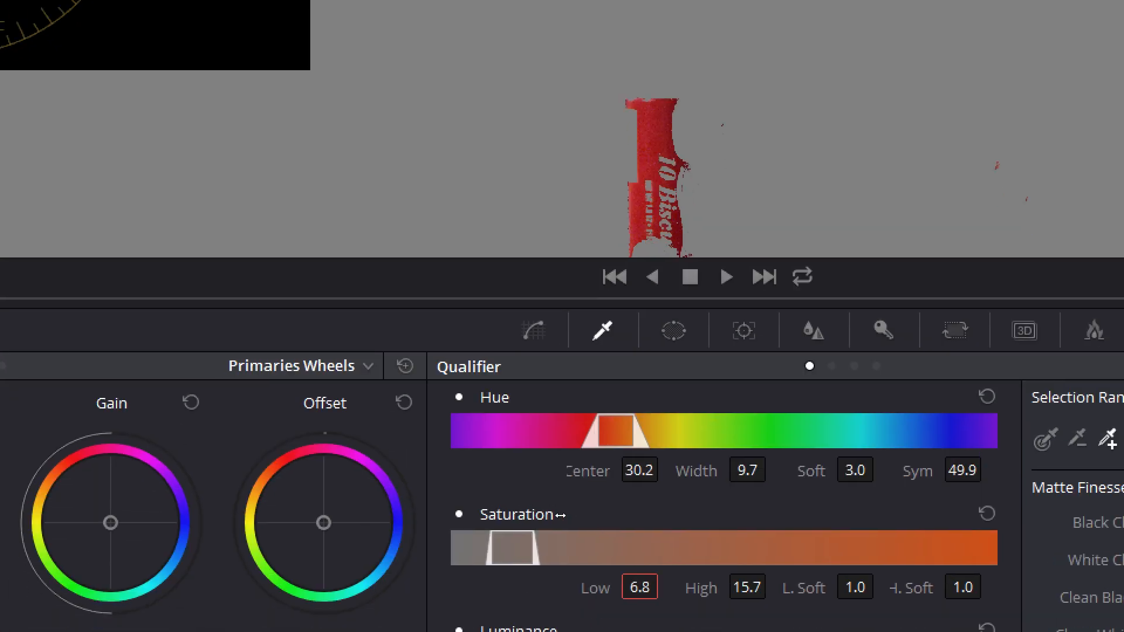
{"action": "left_click_drag", "start_coordinate": [881, 584], "coordinate": [882, 584]}
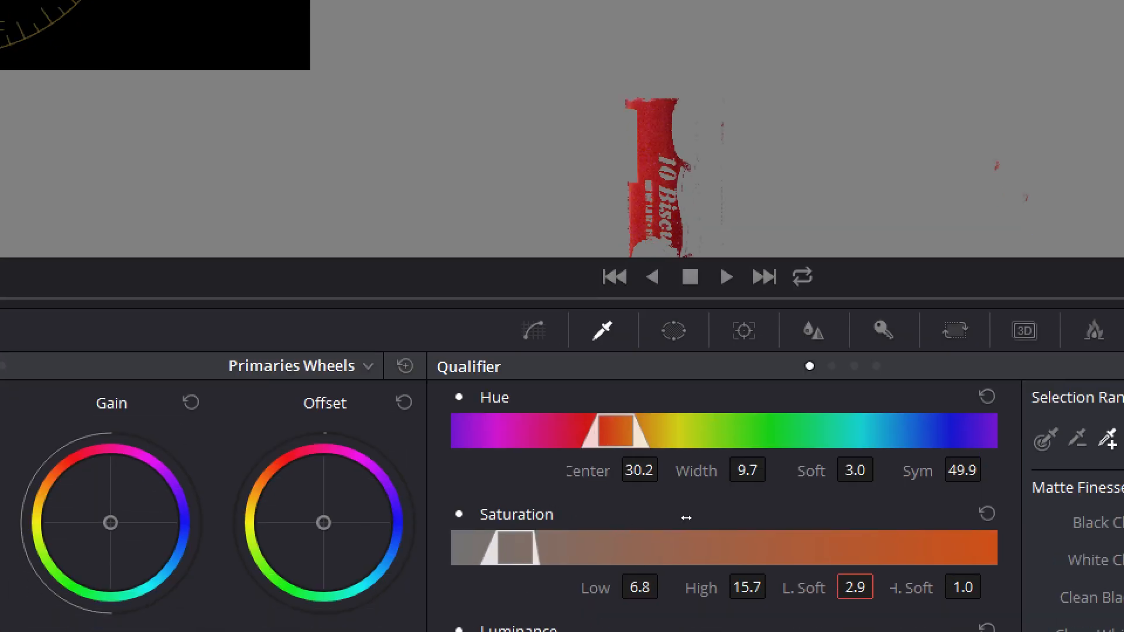
{"action": "left_click_drag", "start_coordinate": [988, 585], "coordinate": [989, 584]}
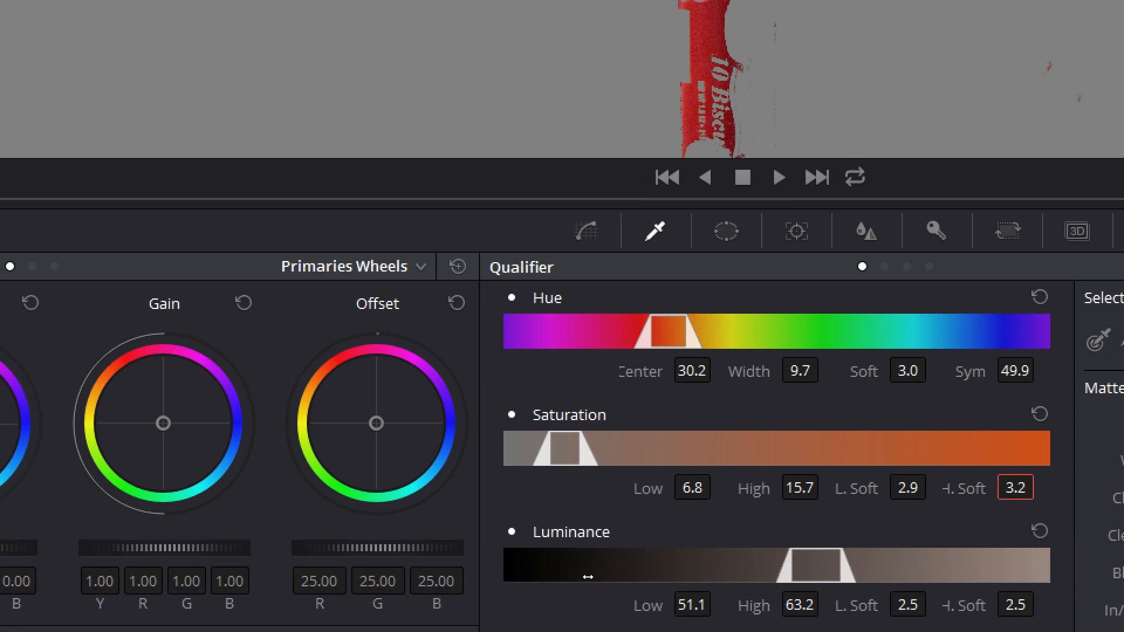
{"action": "mouse_move", "coordinate": [800, 605]}
{"action": "left_mouse_down"}
{"action": "mouse_move", "coordinate": [826, 603]}
{"action": "mouse_move", "coordinate": [811, 604]}
{"action": "left_mouse_up"}
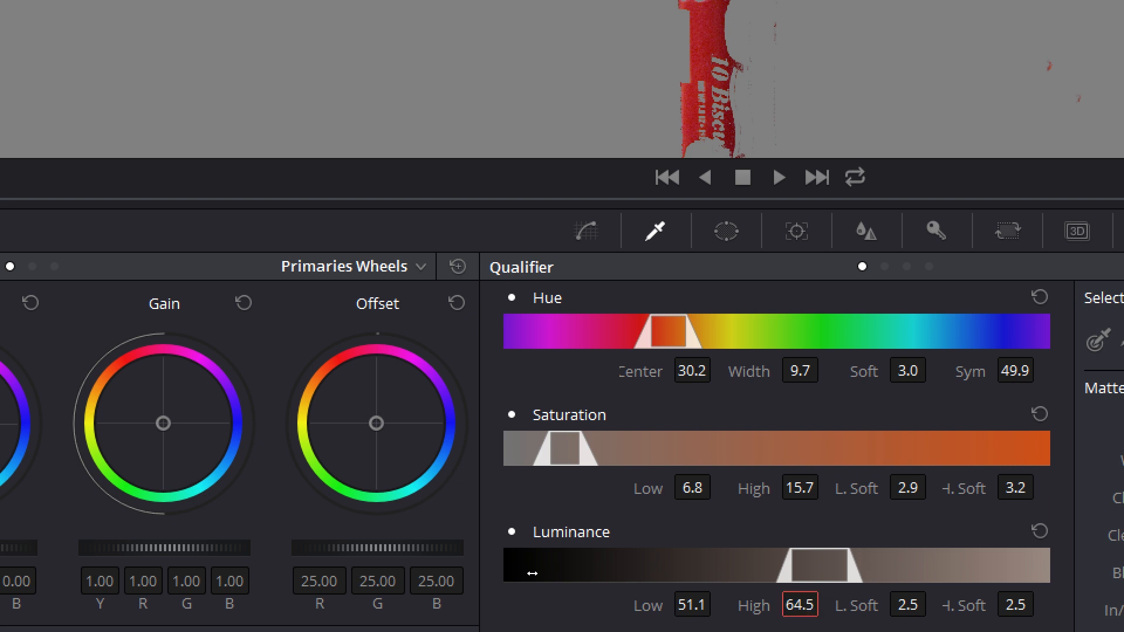
{"action": "mouse_move", "coordinate": [720, 605]}
{"action": "left_mouse_down"}
{"action": "mouse_move", "coordinate": [699, 604]}
{"action": "mouse_move", "coordinate": [717, 606]}
{"action": "left_mouse_up"}
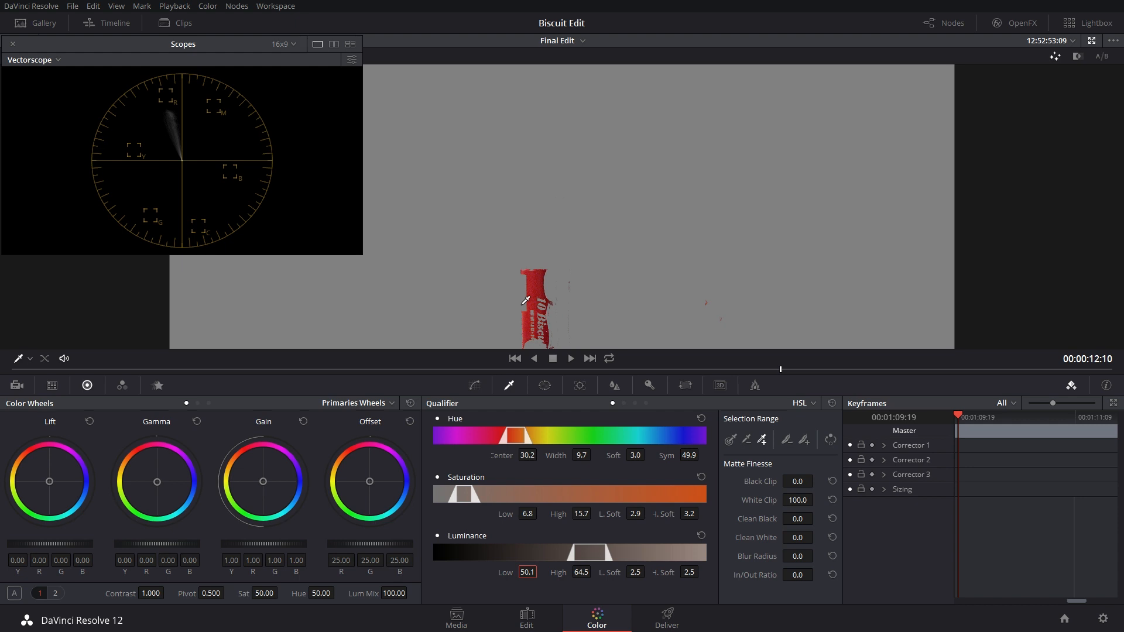
Compare the shot without the highlight, and display the can's selection as a black-and-white matte.
{"action": "key", "text": "shift+h"}
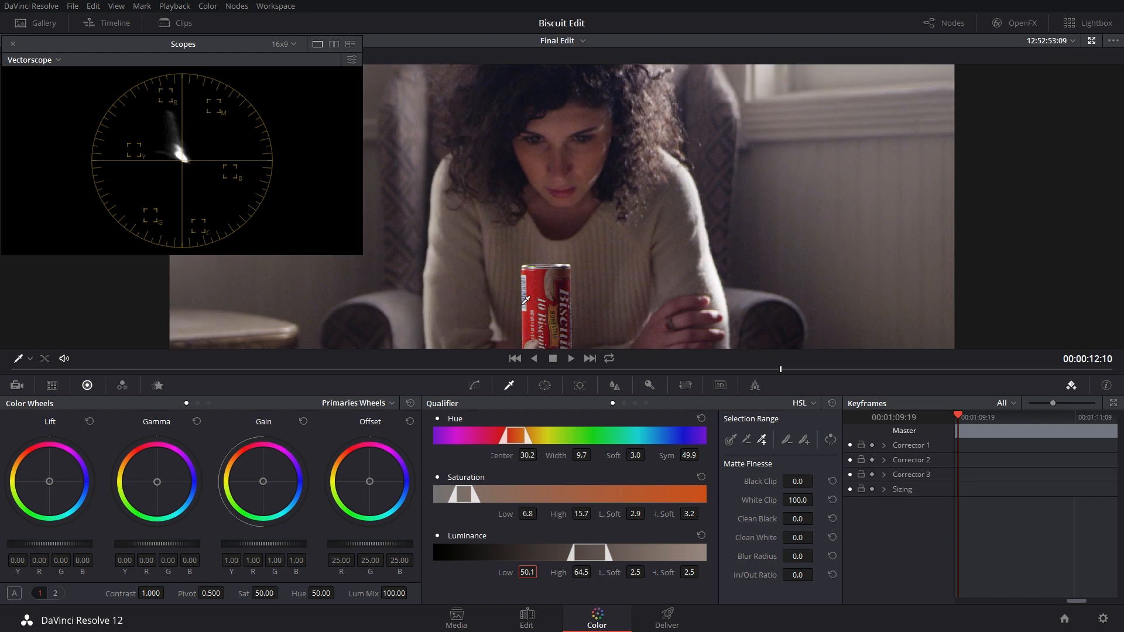
{"action": "key", "text": "shift+h"}
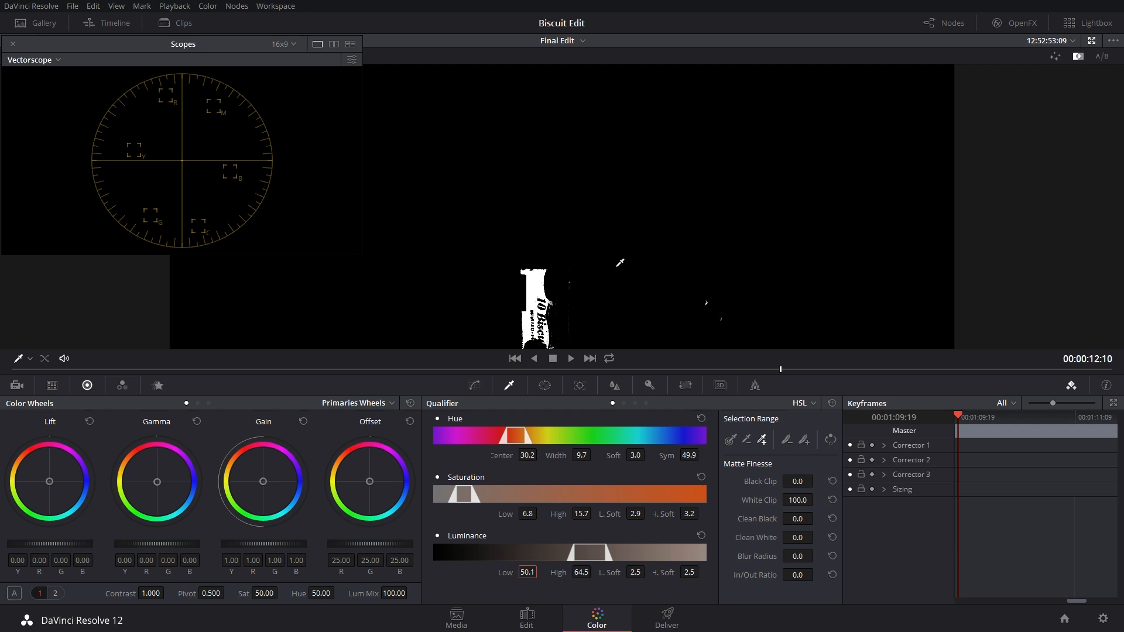
{"action": "scroll", "coordinate": [620, 263], "scroll_direction": "down", "scroll_amount": 3}
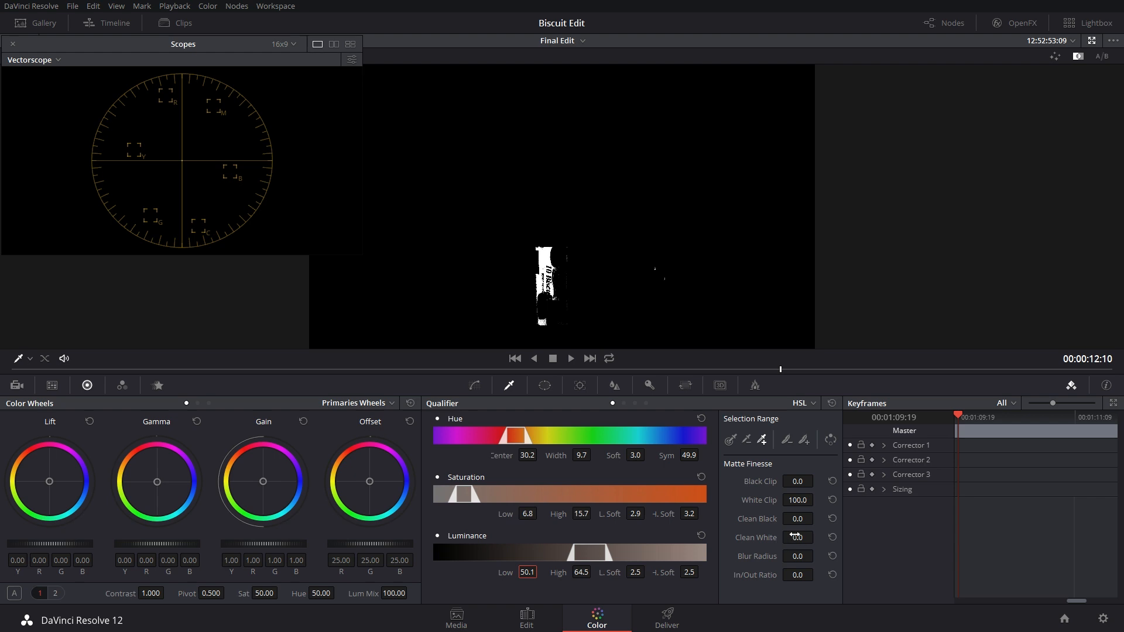
Try a strong matte blur, undo it, and set the qualifier's Blur Radius to 7.0.
{"action": "mouse_move", "coordinate": [796, 557]}
{"action": "left_mouse_down"}
{"action": "mouse_move", "coordinate": [849, 557]}
{"action": "mouse_move", "coordinate": [818, 555]}
{"action": "left_mouse_up"}
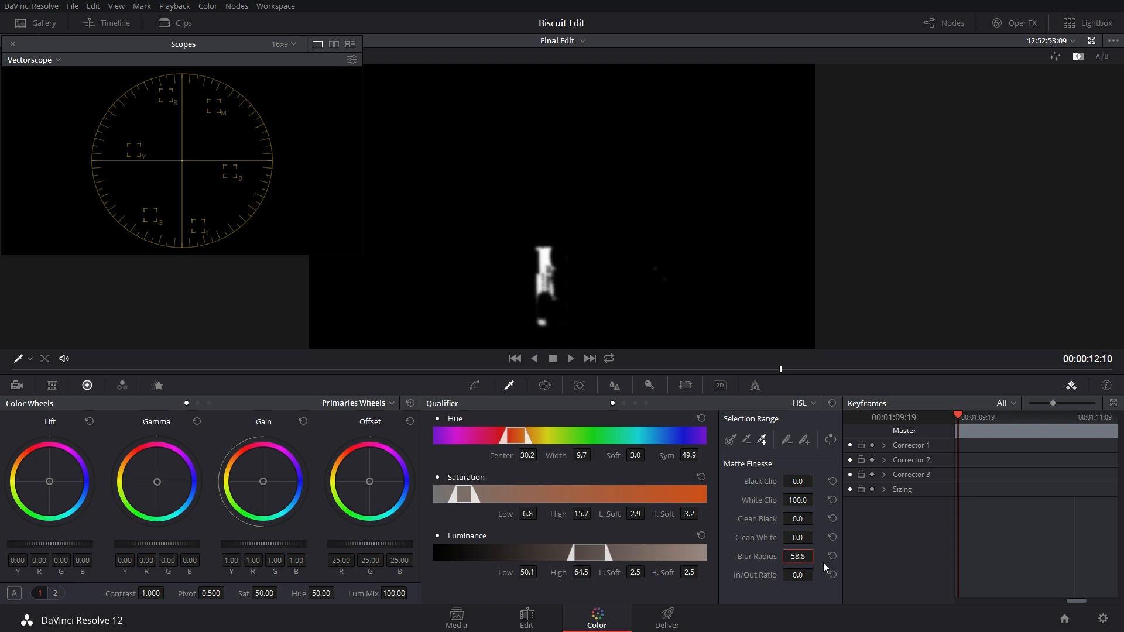
{"action": "key", "text": "ctrl+z"}
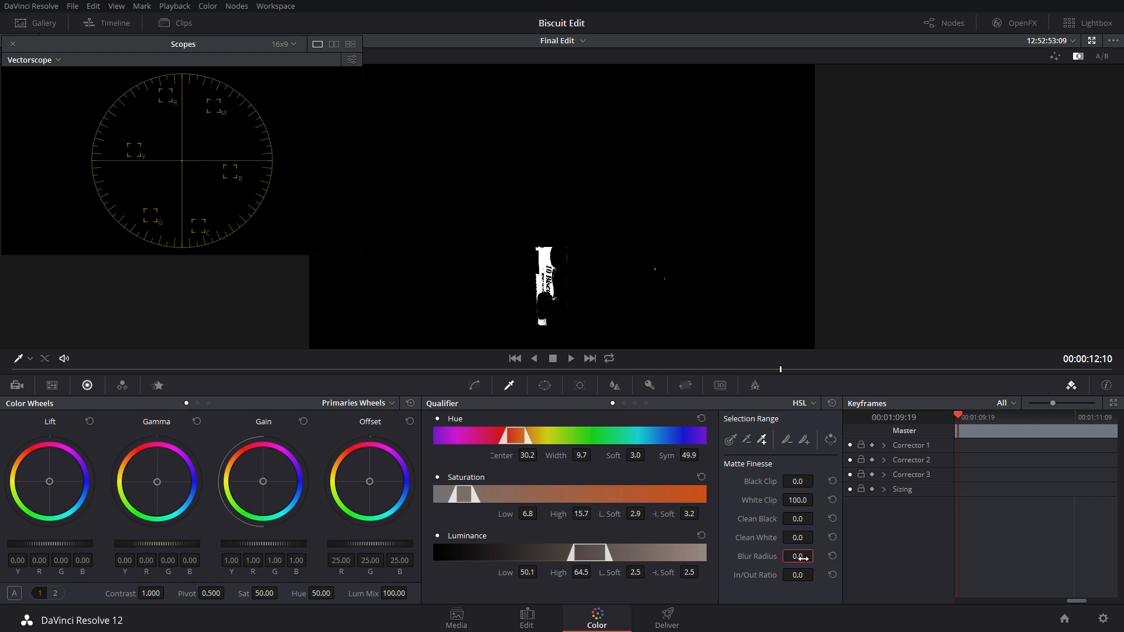
{"action": "left_click_drag", "start_coordinate": [800, 556], "coordinate": [817, 555]}
Reduce the selected red's saturation to 25.40 with the colour highlight on, and return to the normal image.
{"action": "key", "text": "alt+shift+h"}
{"action": "key", "text": "shift+h"}
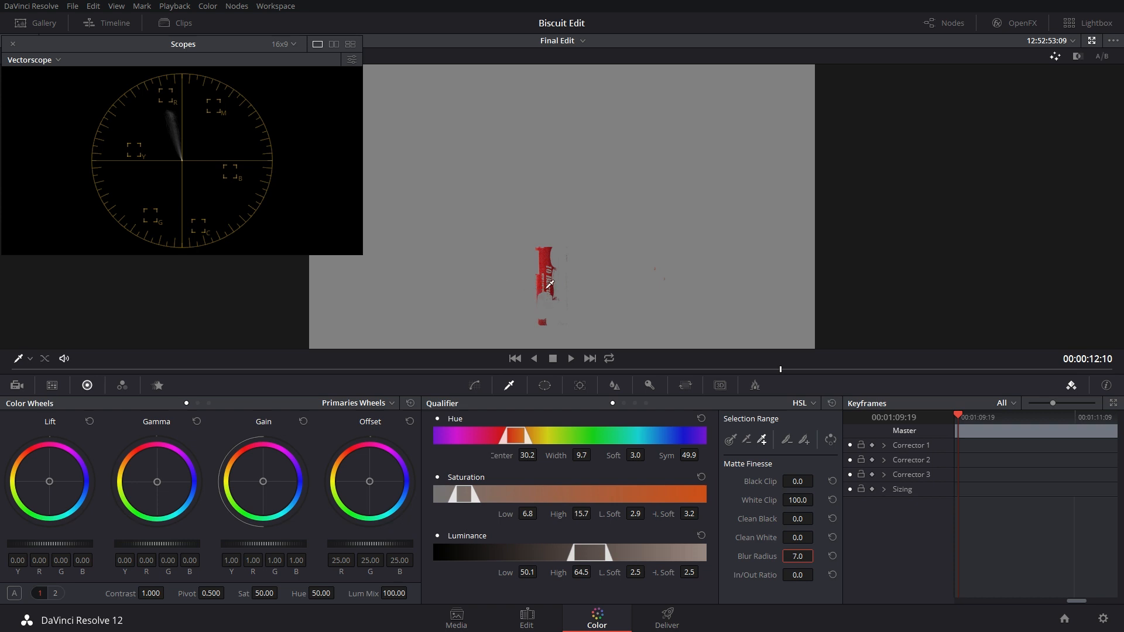
{"action": "left_click_drag", "start_coordinate": [264, 594], "coordinate": [246, 594]}
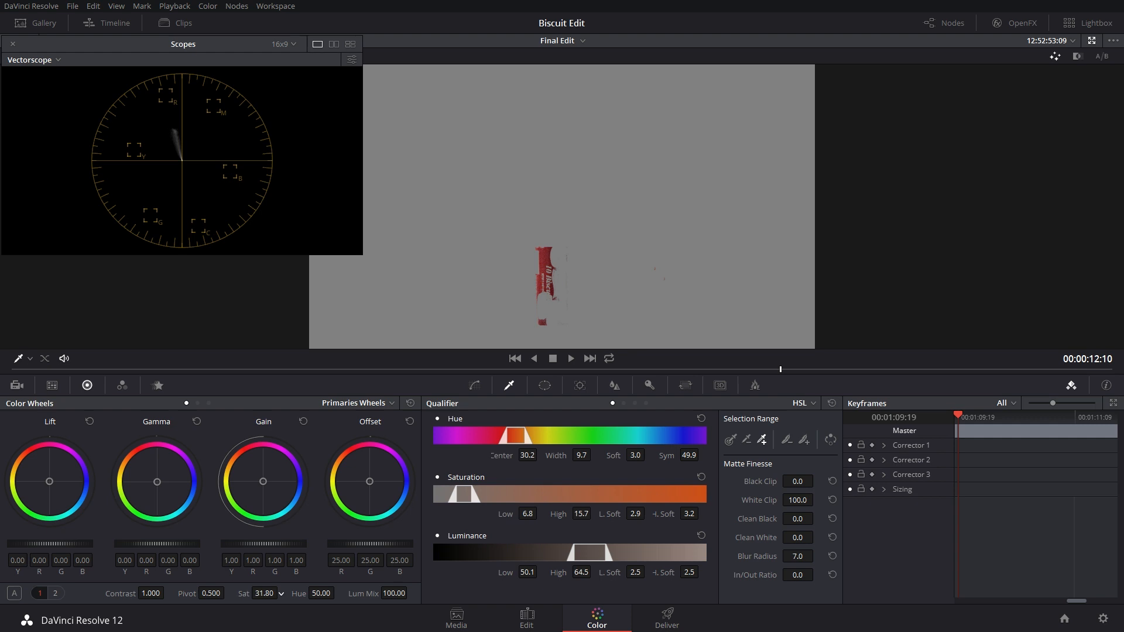
{"action": "left_click_drag", "start_coordinate": [265, 594], "coordinate": [261, 592]}
{"action": "mouse_move", "coordinate": [269, 594]}
{"action": "left_mouse_down"}
{"action": "mouse_move", "coordinate": [217, 594]}
{"action": "mouse_move", "coordinate": [282, 593]}
{"action": "mouse_move", "coordinate": [270, 594]}
{"action": "left_mouse_up"}
{"action": "key", "text": "shift+h"}
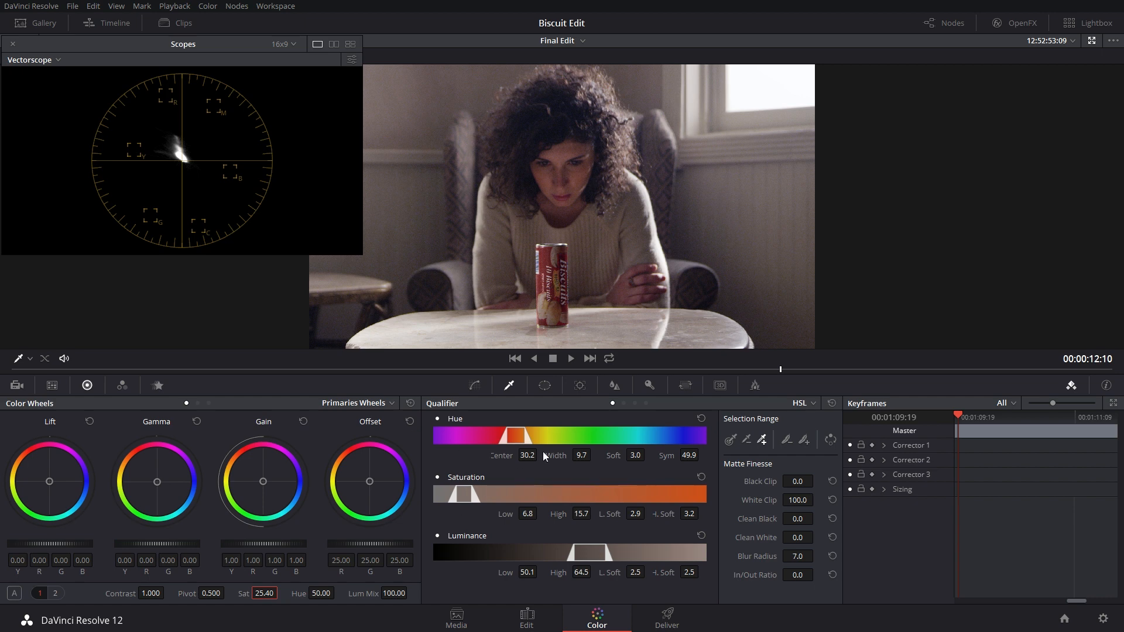
{"action": "key", "text": "alt+f"}
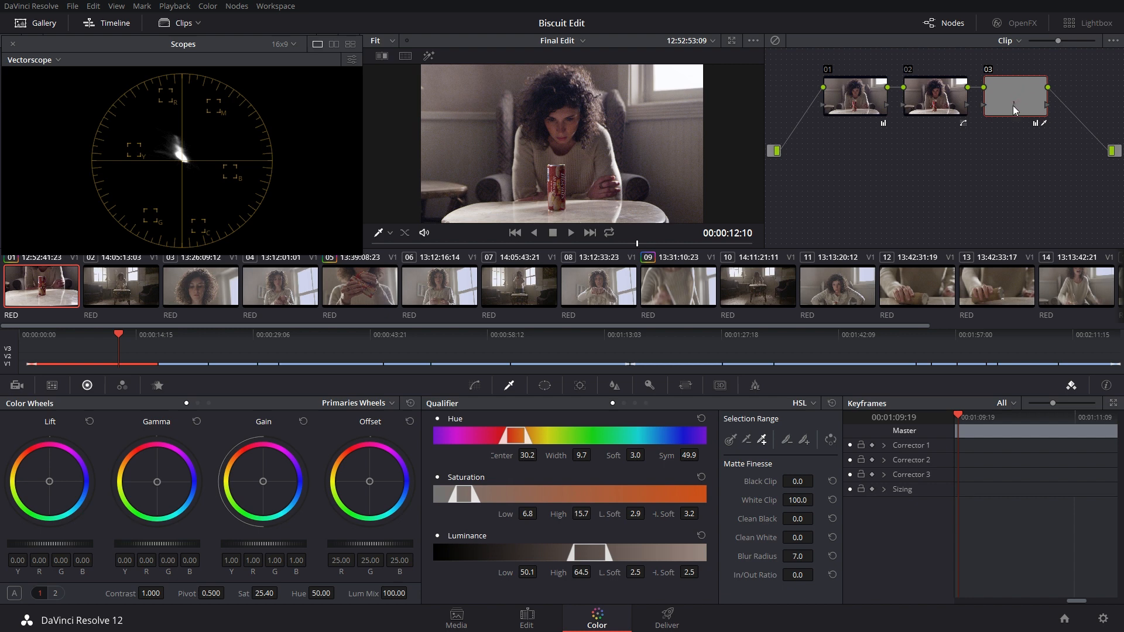
Toggle node 03 off and on repeatedly to compare the can before and after desaturation.
{"action": "mouse_move", "coordinate": [1009, 115]}
{"action": "key", "text": "shift+d"}
{"action": "key", "text": "shift+d"}
{"action": "key", "text": "shift+d"}
{"action": "key", "text": "shift+d"}
{"action": "key", "text": "ctrl+d"}
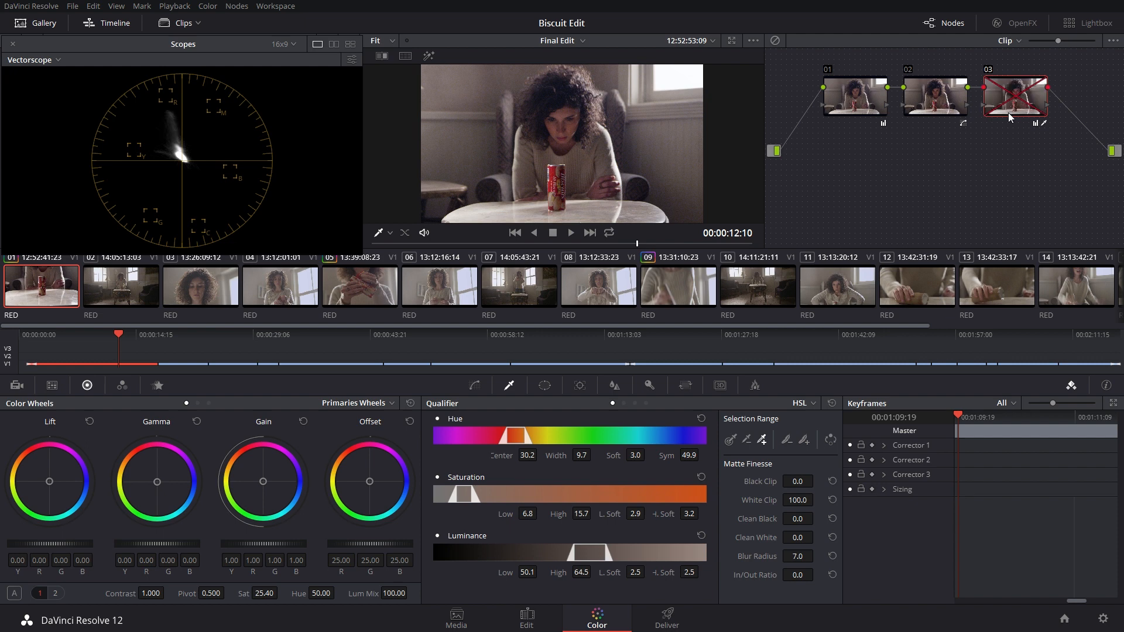
{"action": "key", "text": "ctrl+d"}
{"action": "key", "text": "ctrl+d"}
{"action": "key", "text": "ctrl+d"}
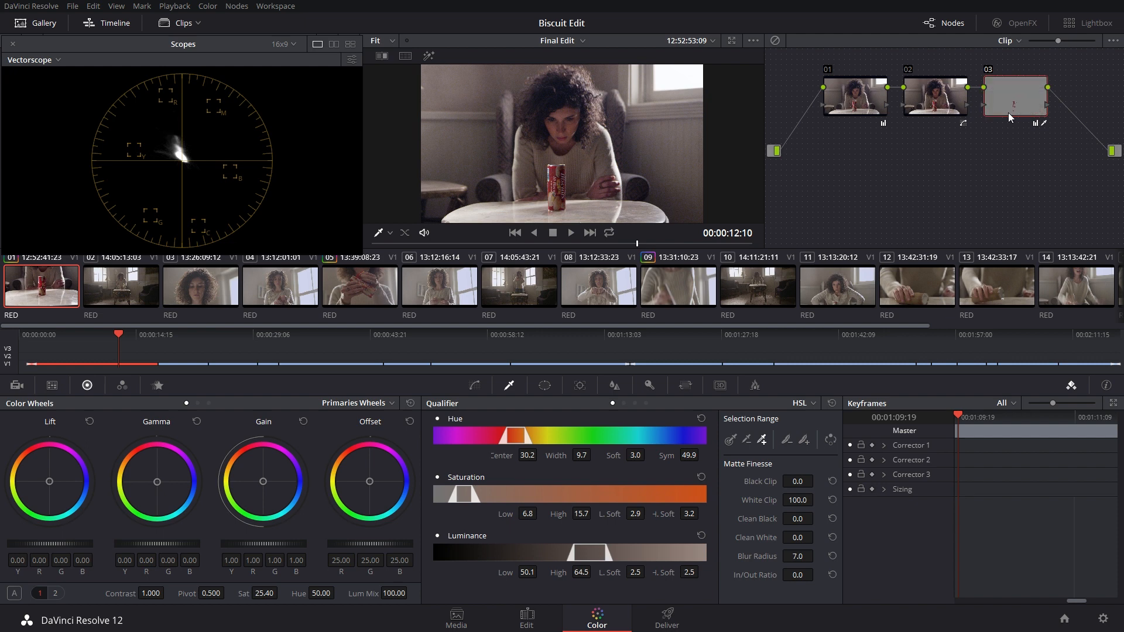
{"action": "key", "text": "ctrl+d"}
{"action": "key", "text": "ctrl+d"}
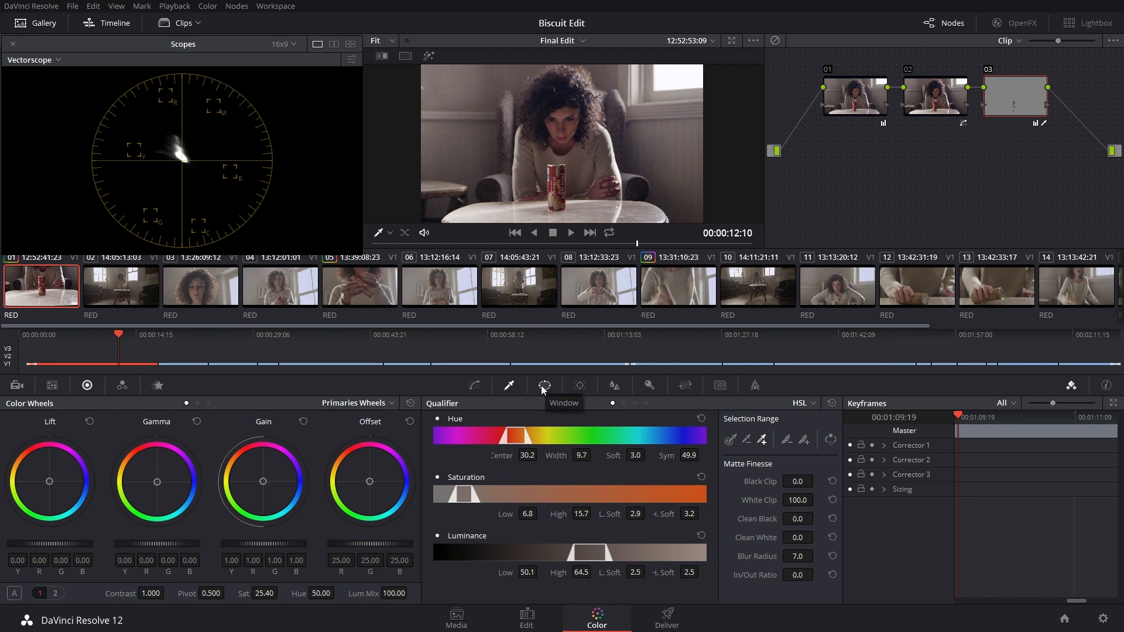
Rearrange nodes 01, 02 and 03 into an evenly spaced row in the node graph.
{"action": "left_click_drag", "start_coordinate": [868, 97], "coordinate": [845, 97]}
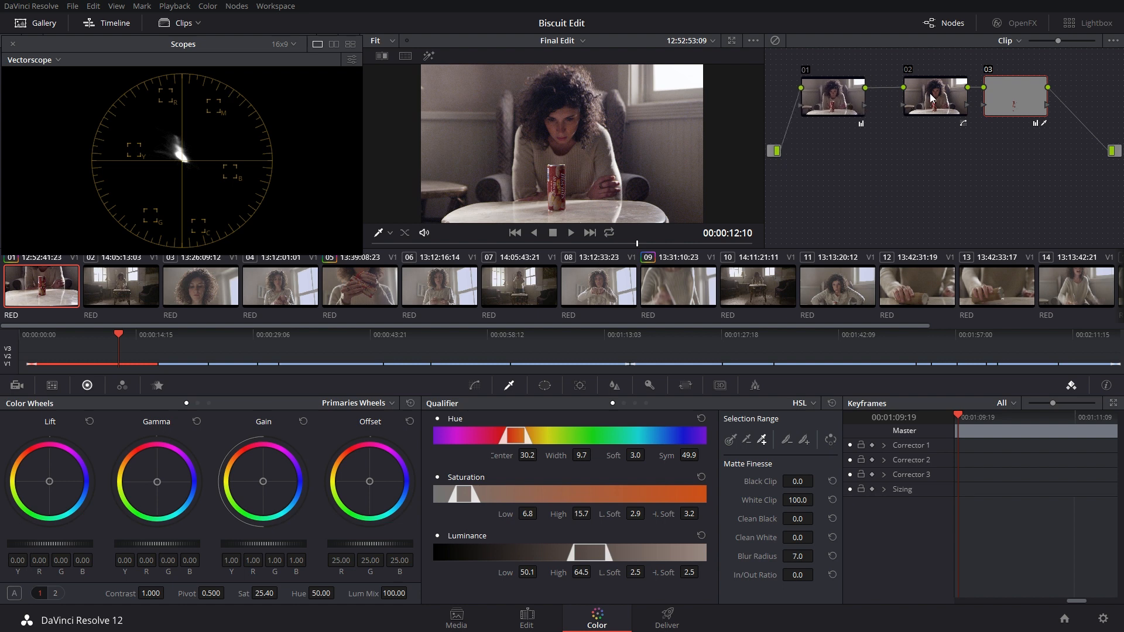
{"action": "left_click_drag", "start_coordinate": [930, 94], "coordinate": [904, 95]}
{"action": "mouse_move", "coordinate": [999, 103]}
{"action": "left_mouse_down"}
{"action": "mouse_move", "coordinate": [922, 106]}
{"action": "mouse_move", "coordinate": [1002, 100]}
{"action": "left_mouse_up"}
{"action": "left_click_drag", "start_coordinate": [916, 96], "coordinate": [941, 101]}
{"action": "mouse_move", "coordinate": [848, 97]}
{"action": "left_mouse_down"}
{"action": "mouse_move", "coordinate": [888, 97]}
{"action": "mouse_move", "coordinate": [831, 106]}
{"action": "left_mouse_up"}
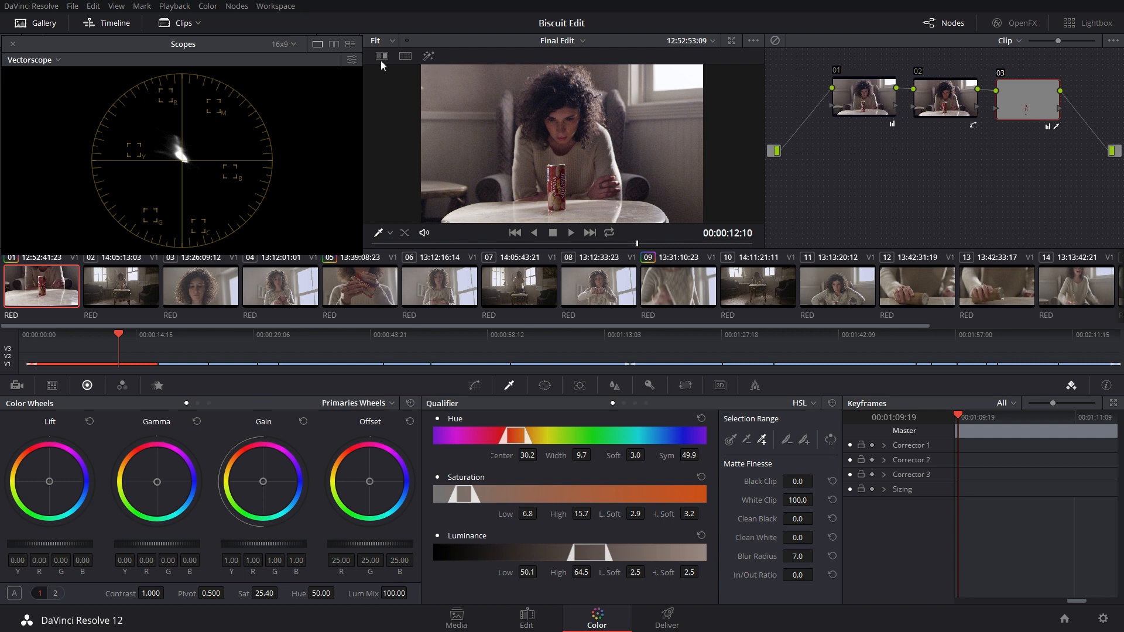
Add a serial node before node 01.
{"action": "left_click", "coordinate": [250, 8]}
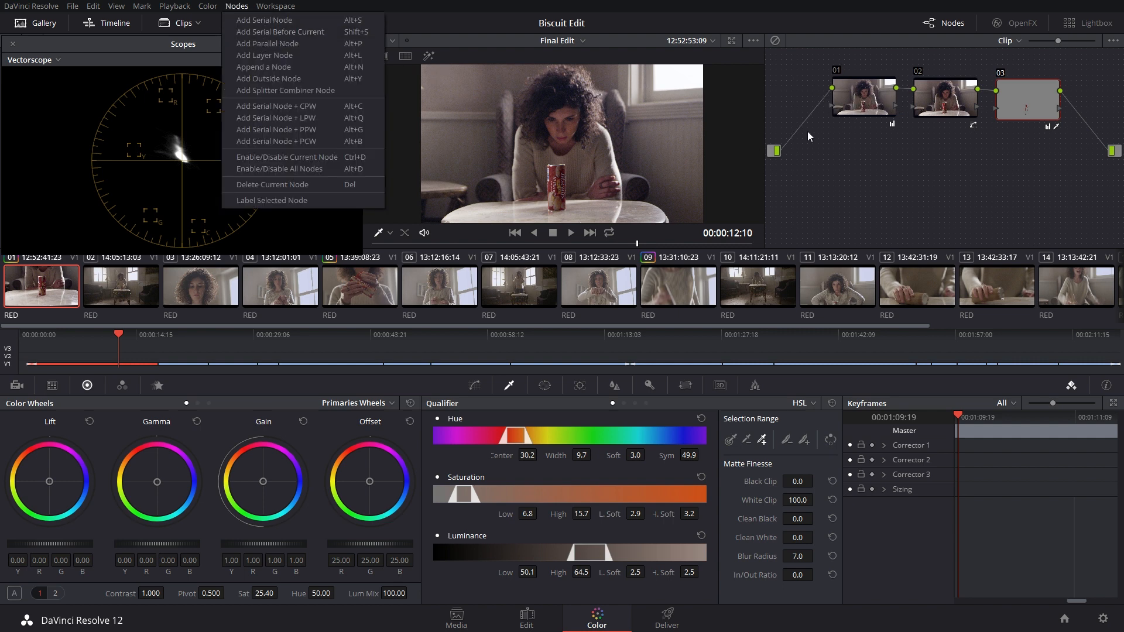
{"action": "left_click", "coordinate": [855, 100]}
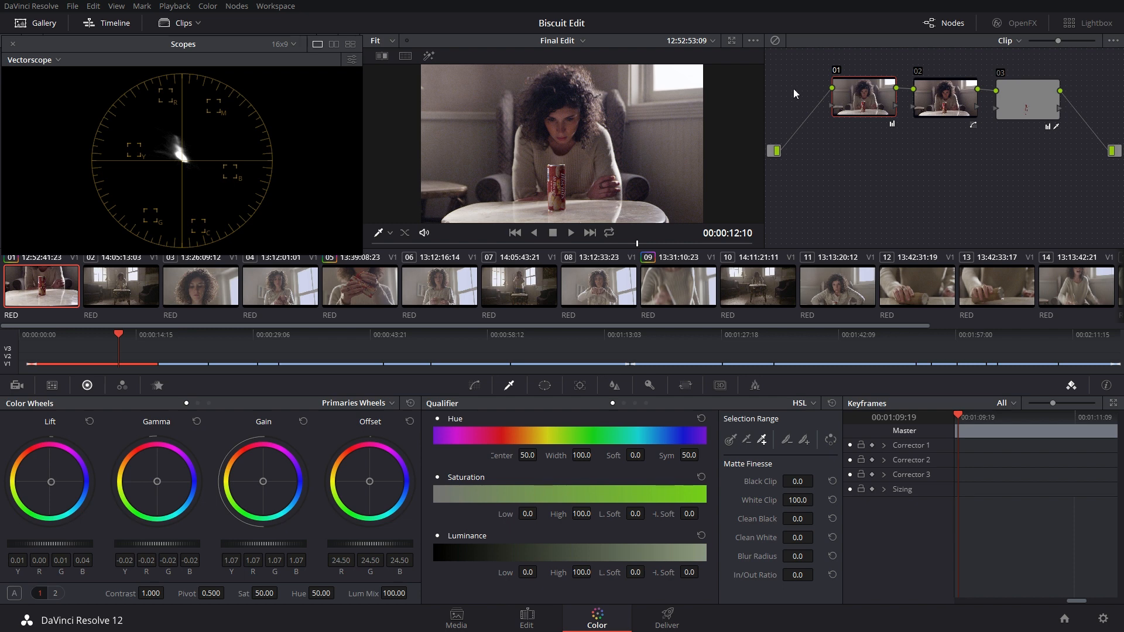
{"action": "left_click", "coordinate": [238, 7]}
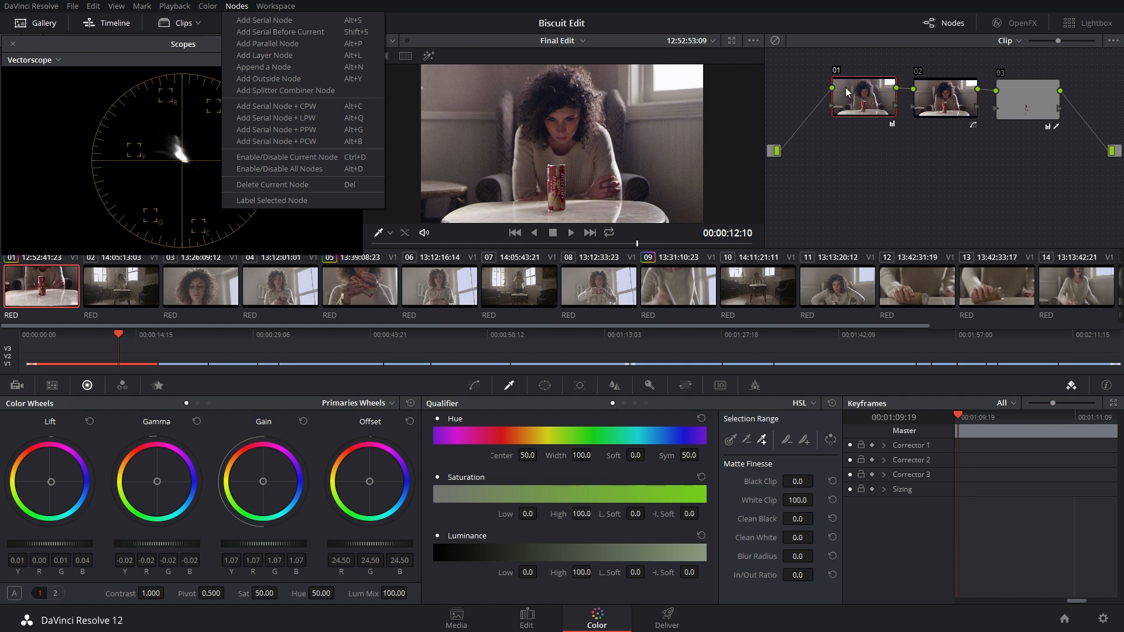
{"action": "left_click", "coordinate": [876, 92]}
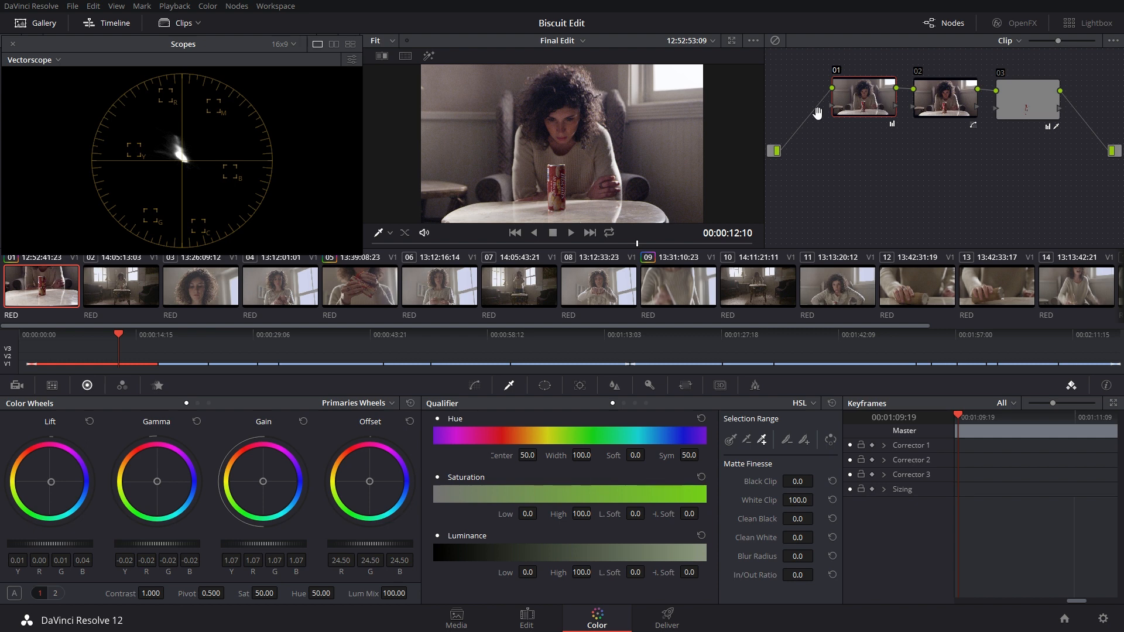
{"action": "key", "text": "shift+s"}
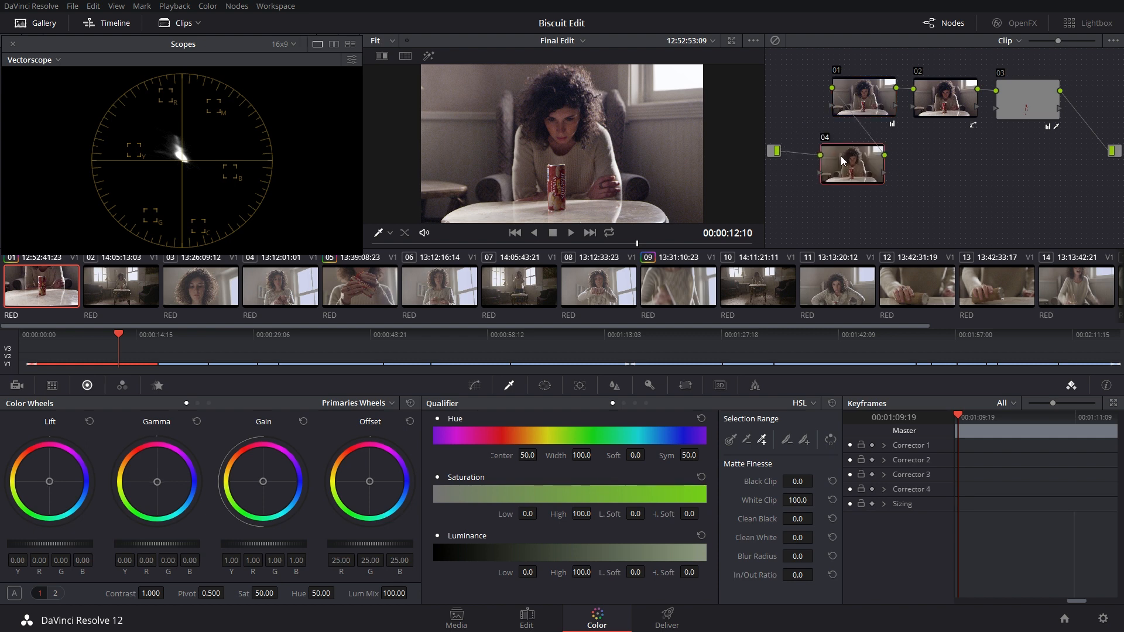
Place node 04 in line at the start of the chain, ahead of node 01, and even out the node spacing.
{"action": "left_click_drag", "start_coordinate": [855, 168], "coordinate": [1052, 102]}
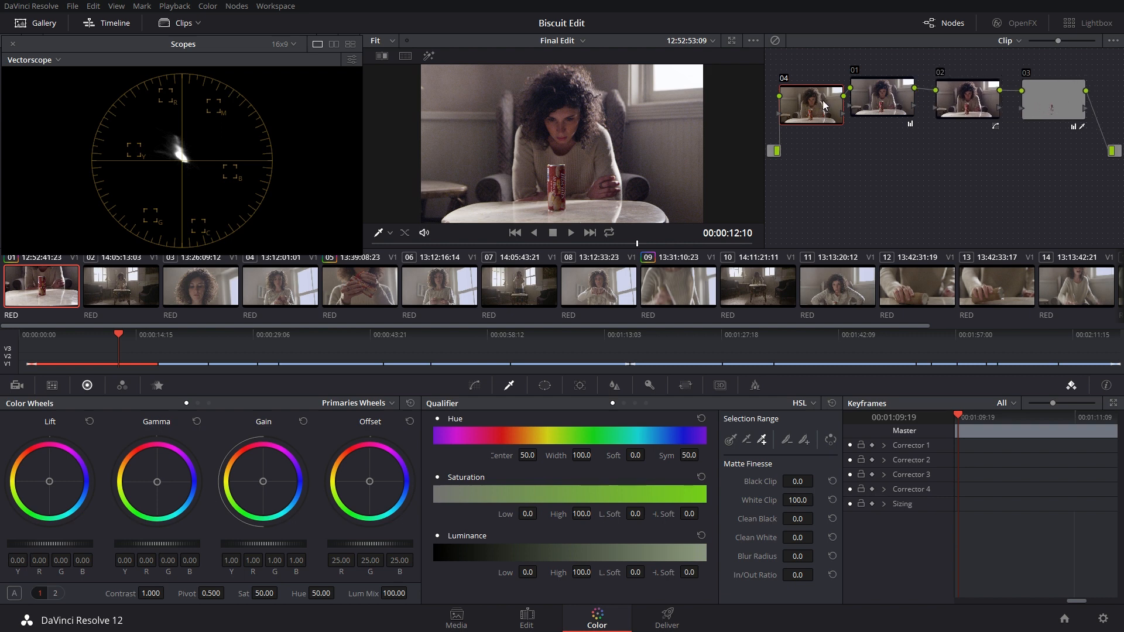
{"action": "left_click_drag", "start_coordinate": [871, 104], "coordinate": [881, 103]}
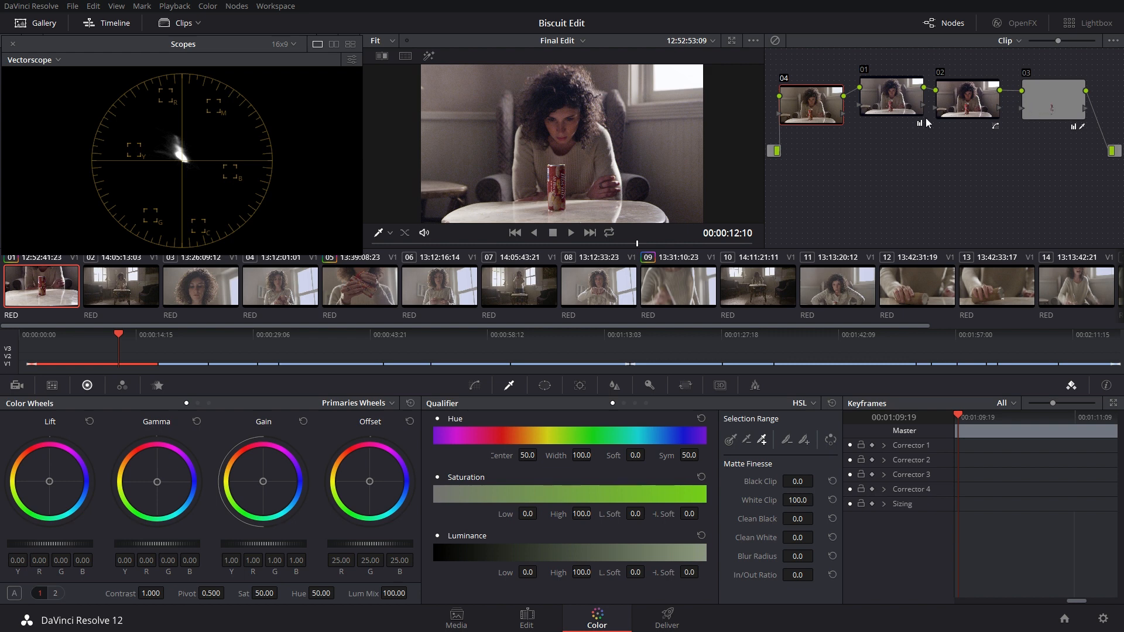
{"action": "left_click_drag", "start_coordinate": [820, 115], "coordinate": [824, 112]}
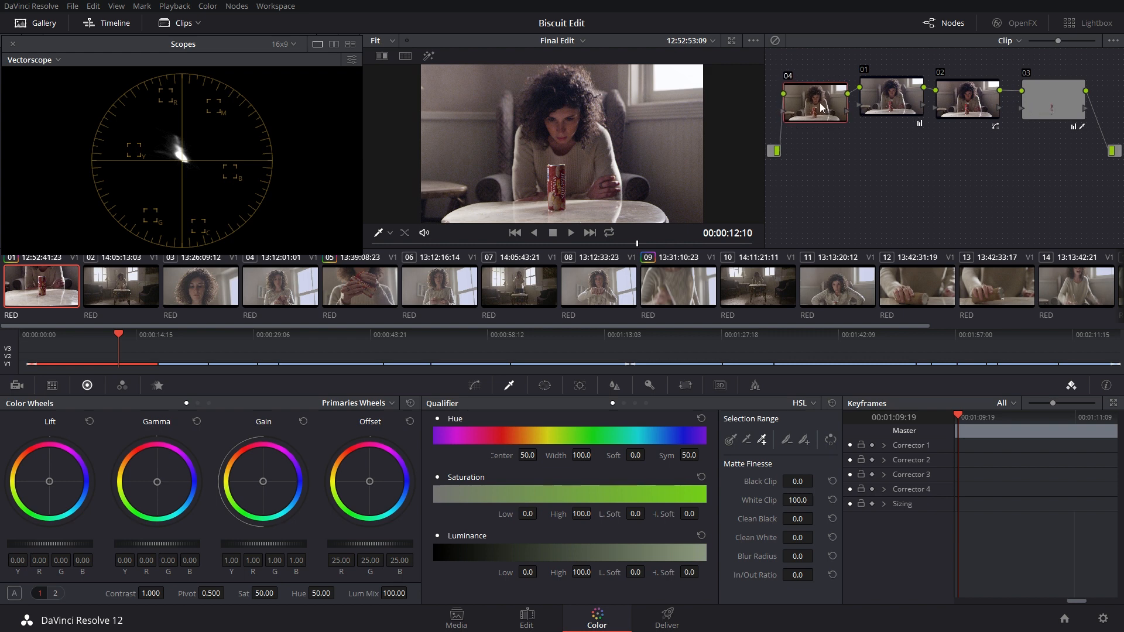
Open the power window controls for node 04.
{"action": "left_click", "coordinate": [544, 385]}
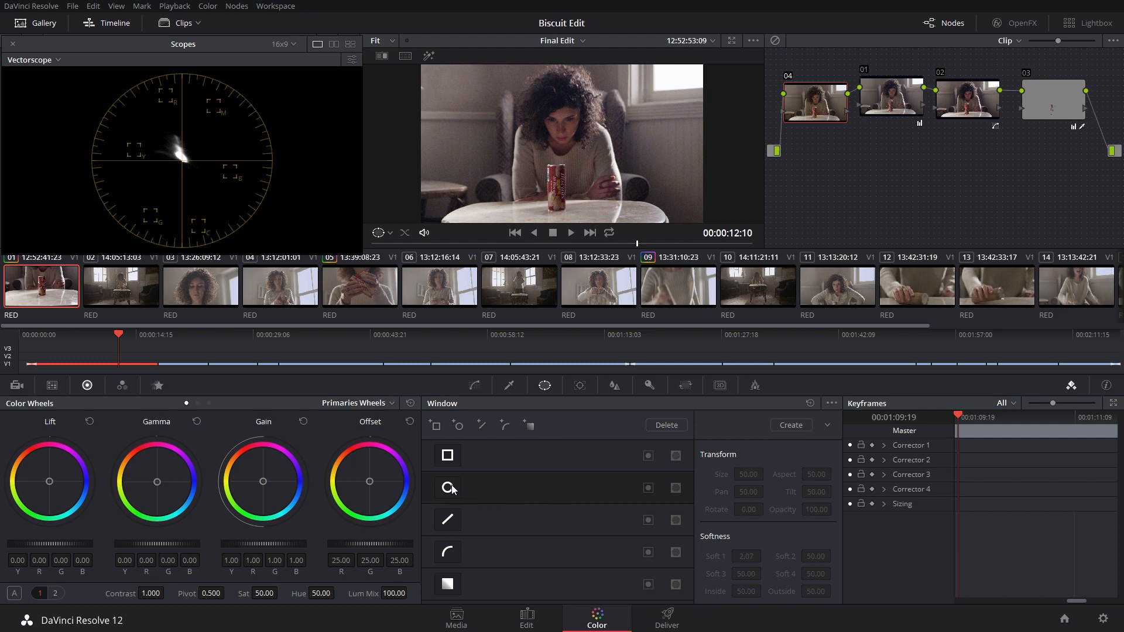
{"action": "left_click", "coordinate": [448, 519]}
{"action": "left_click", "coordinate": [457, 517]}
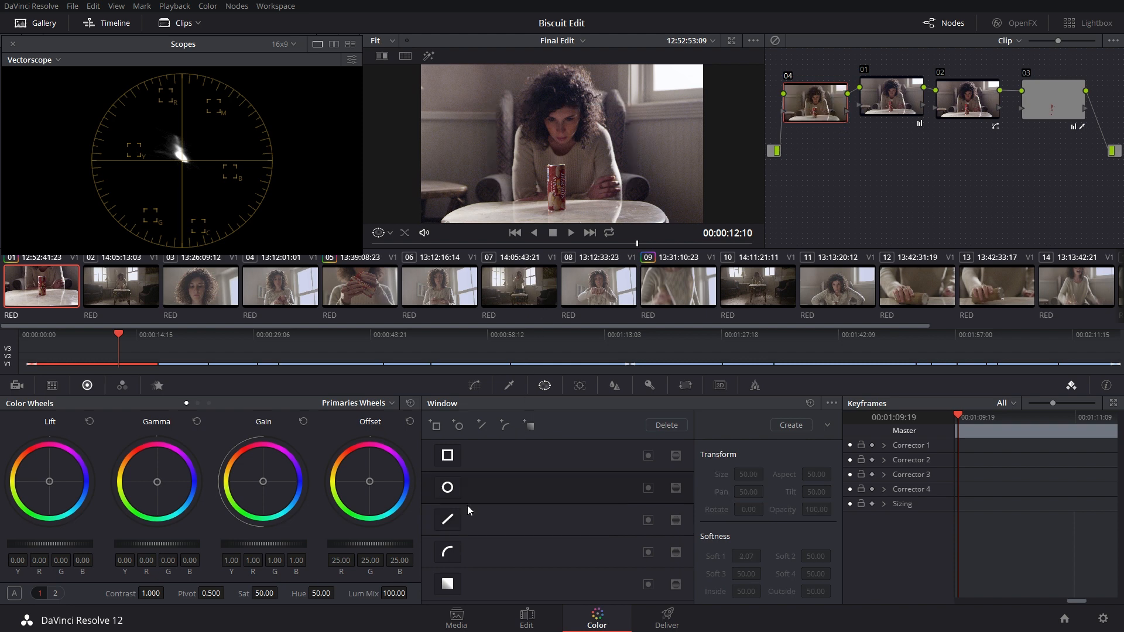
Try a curve window on node 04, drawing a closed freehand outline around the woman and the can.
{"action": "left_click", "coordinate": [450, 553]}
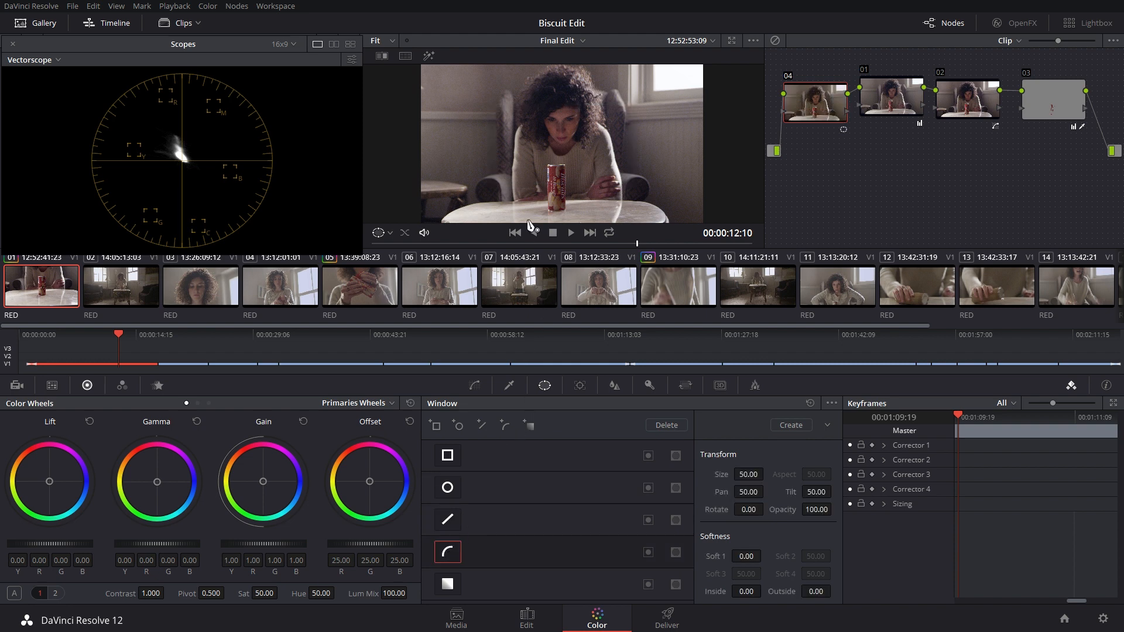
{"action": "left_click", "coordinate": [530, 88]}
{"action": "left_click", "coordinate": [512, 157]}
{"action": "left_click", "coordinate": [511, 199]}
{"action": "left_click", "coordinate": [572, 214]}
{"action": "left_click", "coordinate": [622, 207]}
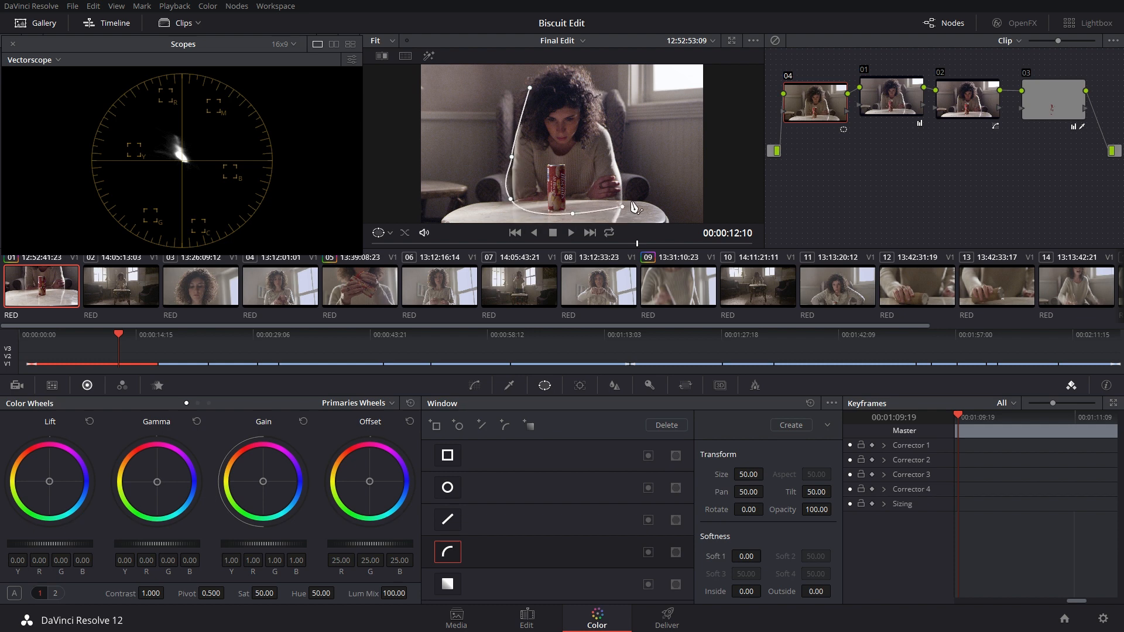
{"action": "left_click", "coordinate": [622, 151]}
{"action": "left_click", "coordinate": [599, 97]}
{"action": "left_click", "coordinate": [530, 88]}
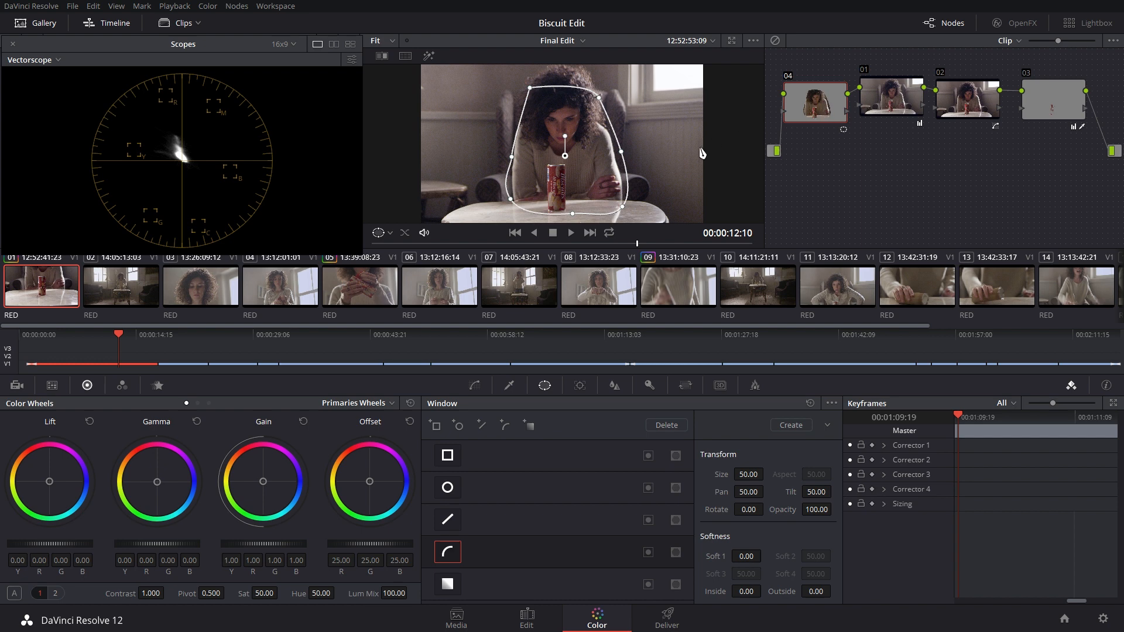
Preview the area inside the curve window with the highlight, and undo the curve window.
{"action": "key", "text": "shift+h"}
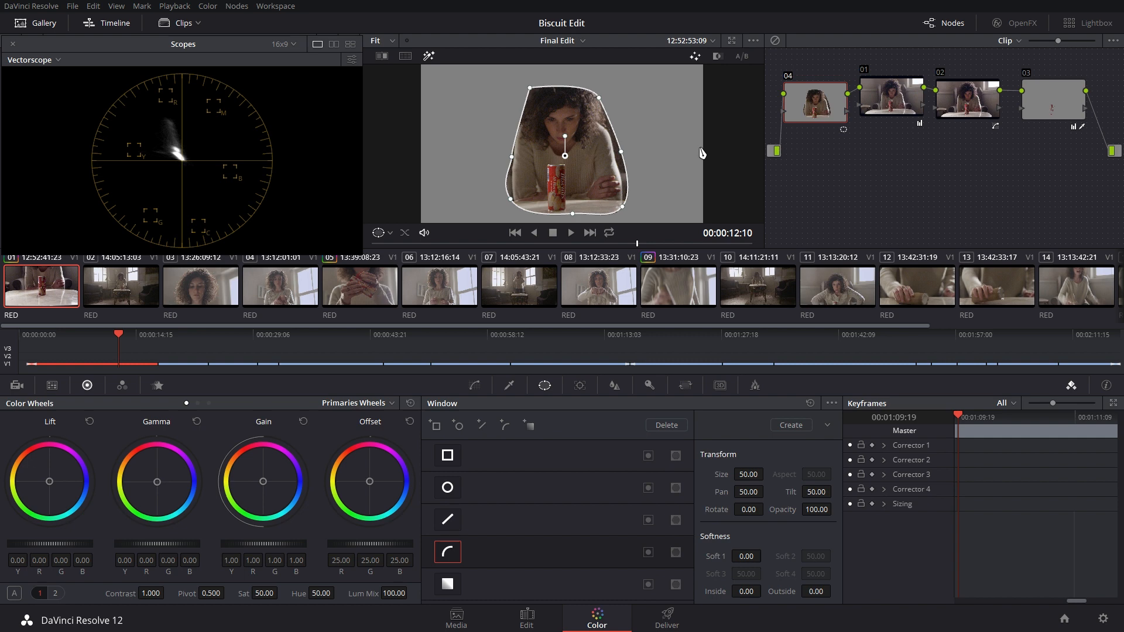
{"action": "key", "text": "shift+h"}
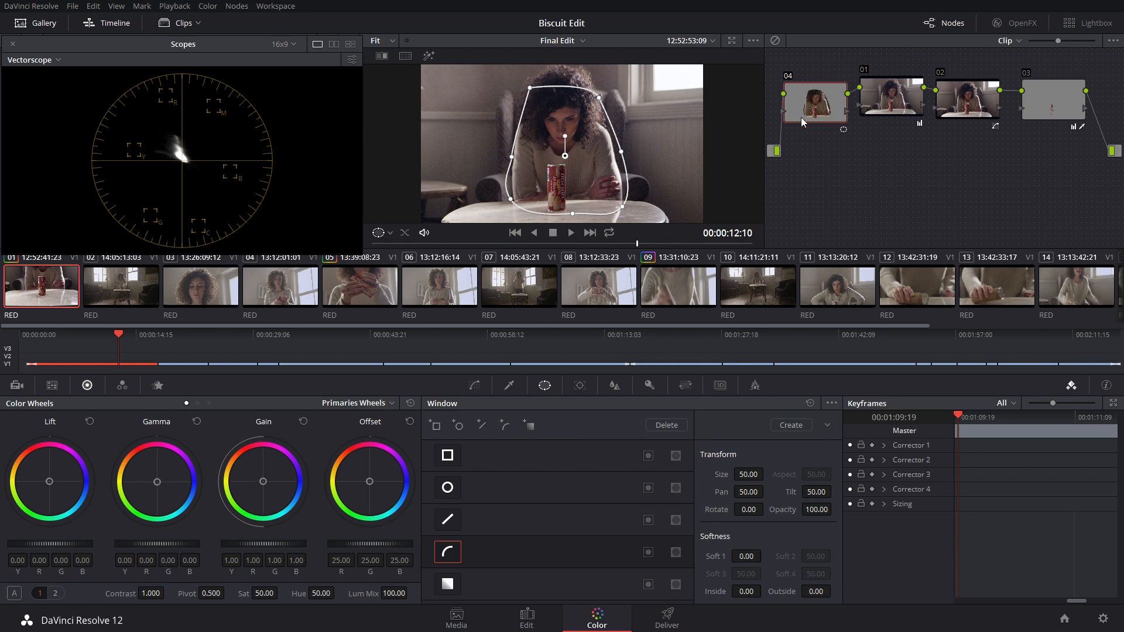
{"action": "key", "text": "ctrl+z"}
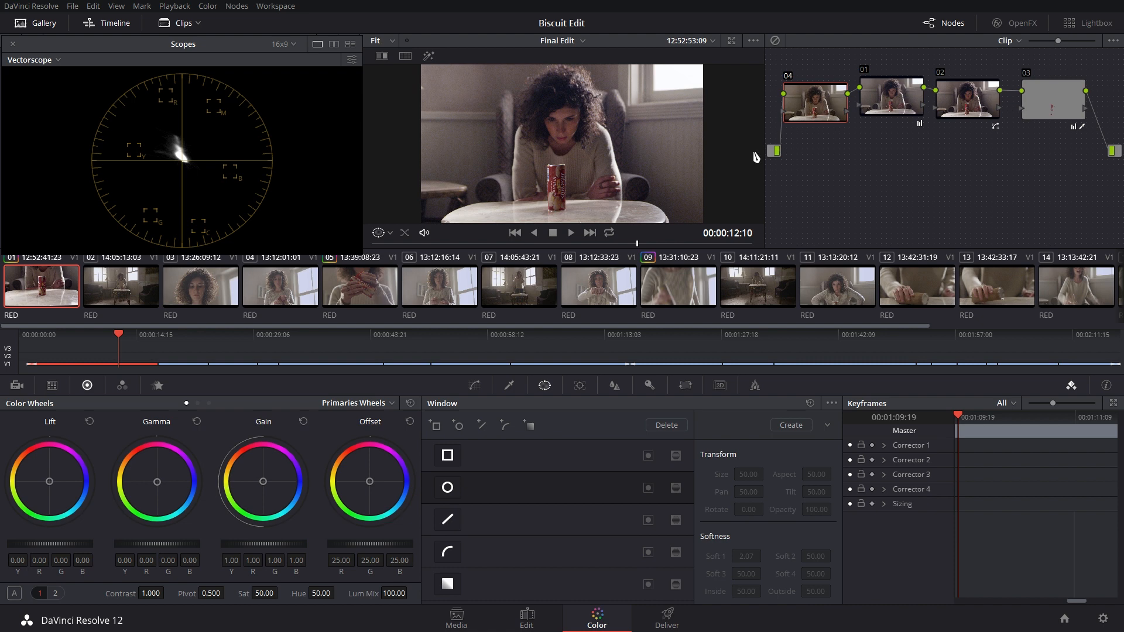
Add a circular window in the enlarged viewer and shape it into an upright oval over the woman's face.
{"action": "left_click", "coordinate": [452, 489]}
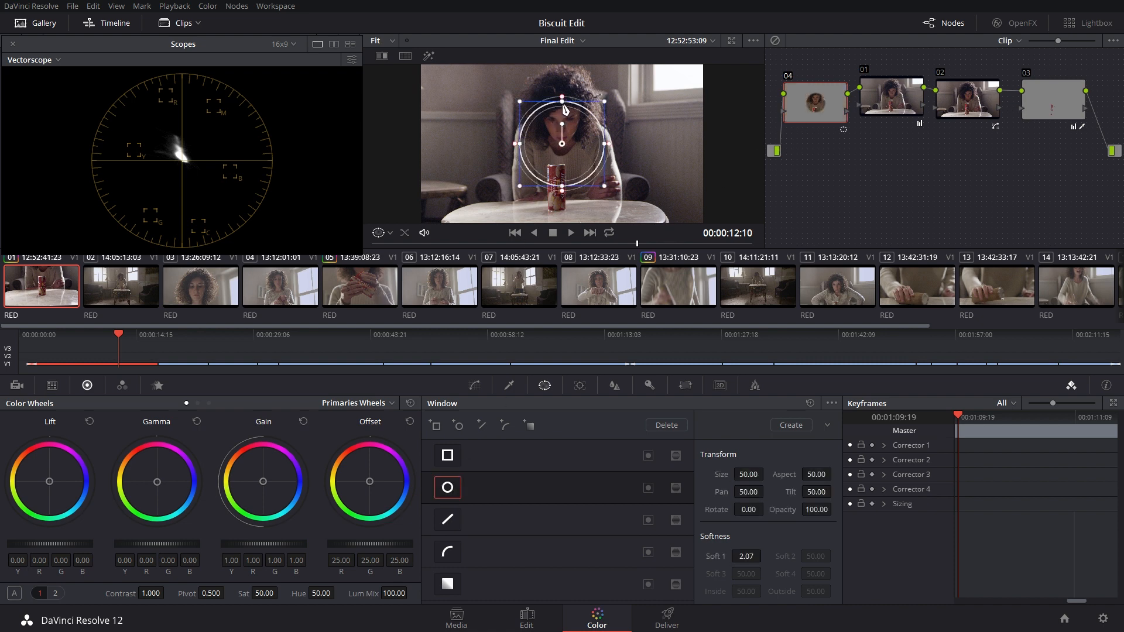
{"action": "key", "text": "alt+f"}
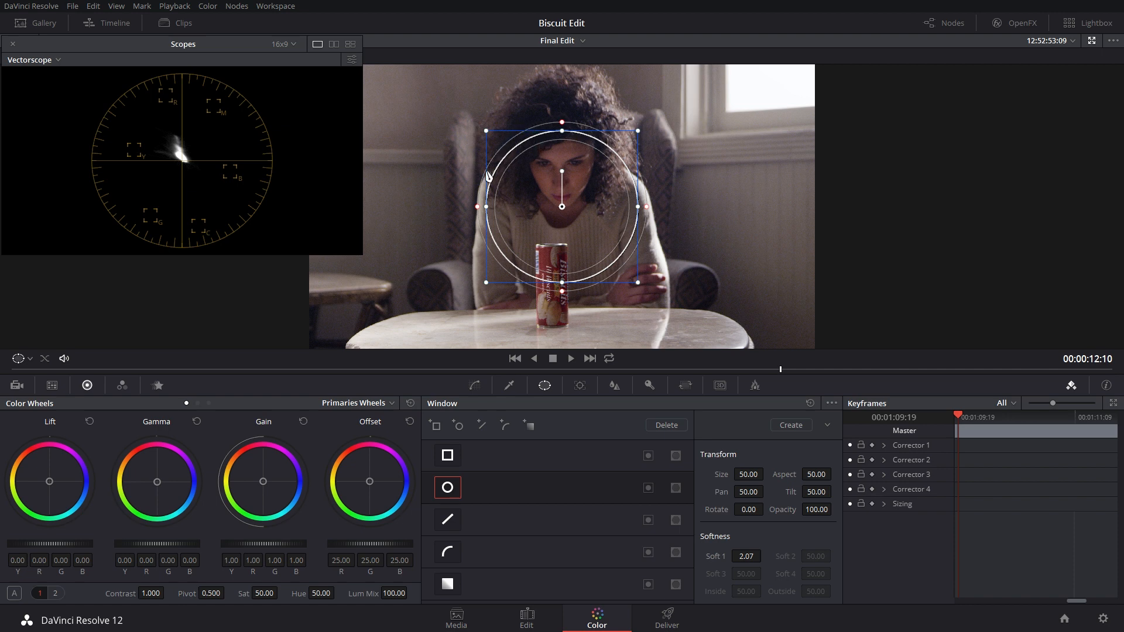
{"action": "left_click_drag", "start_coordinate": [488, 134], "coordinate": [480, 125]}
{"action": "left_click_drag", "start_coordinate": [483, 212], "coordinate": [504, 187]}
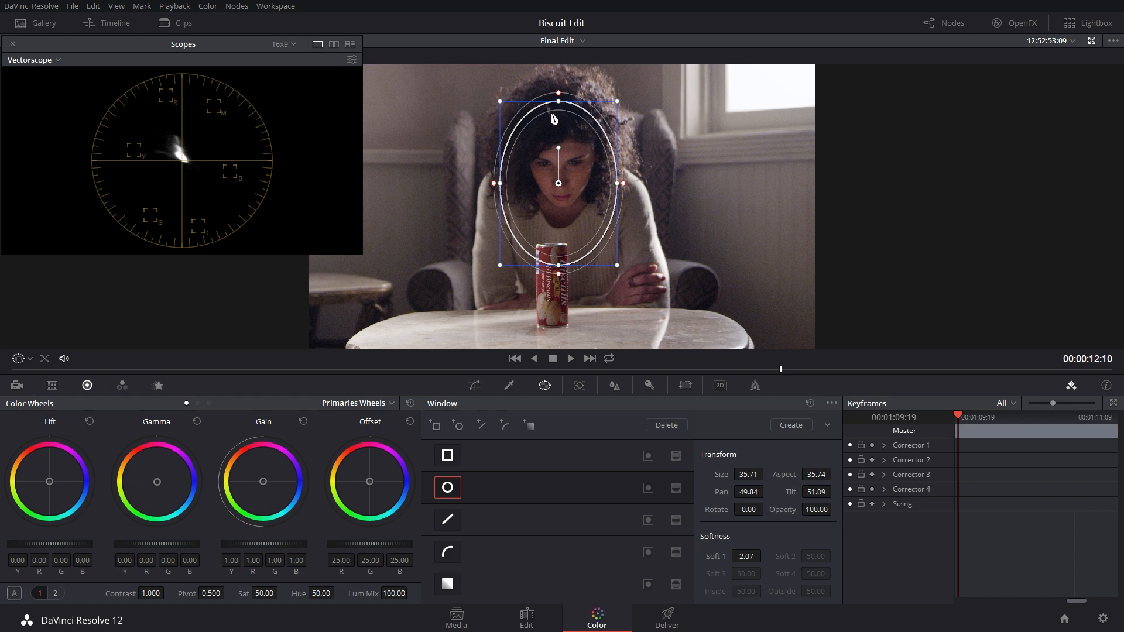
Soften the oval's edge to 6.81 and resize it to Size 47.16 and Aspect 42.04.
{"action": "left_click_drag", "start_coordinate": [622, 184], "coordinate": [613, 185]}
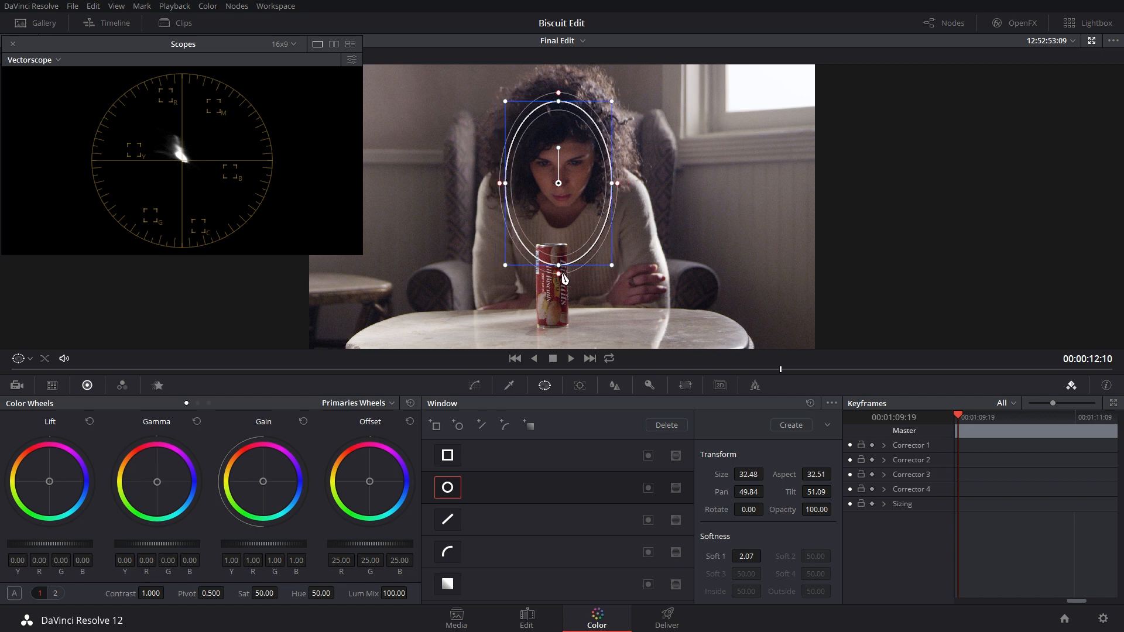
{"action": "left_click_drag", "start_coordinate": [560, 275], "coordinate": [564, 301]}
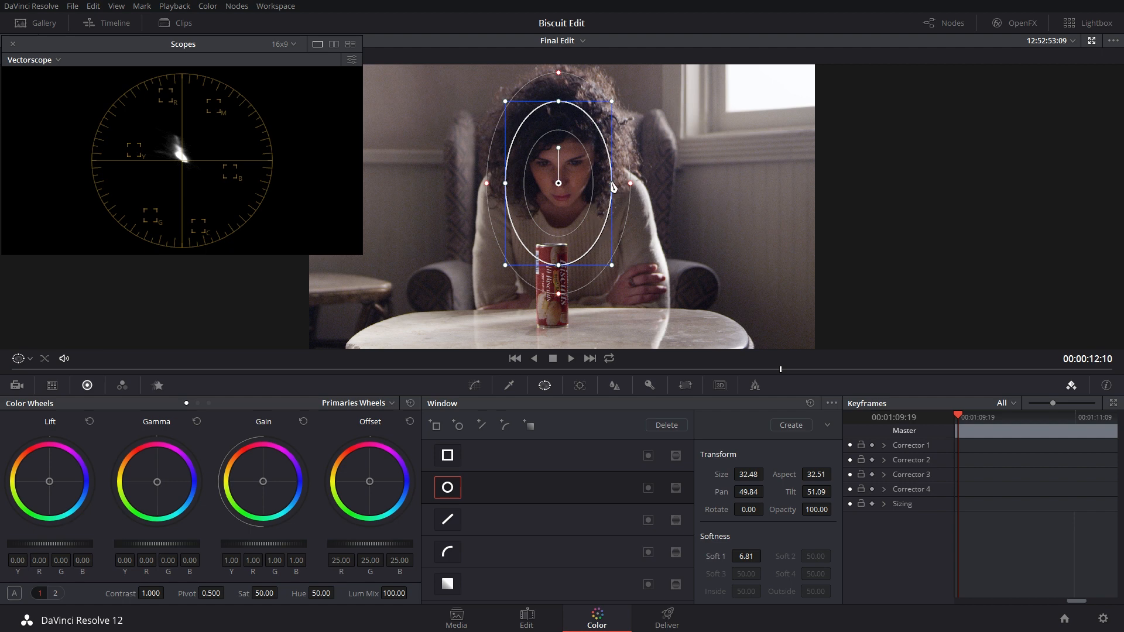
{"action": "left_click_drag", "start_coordinate": [612, 186], "coordinate": [636, 185]}
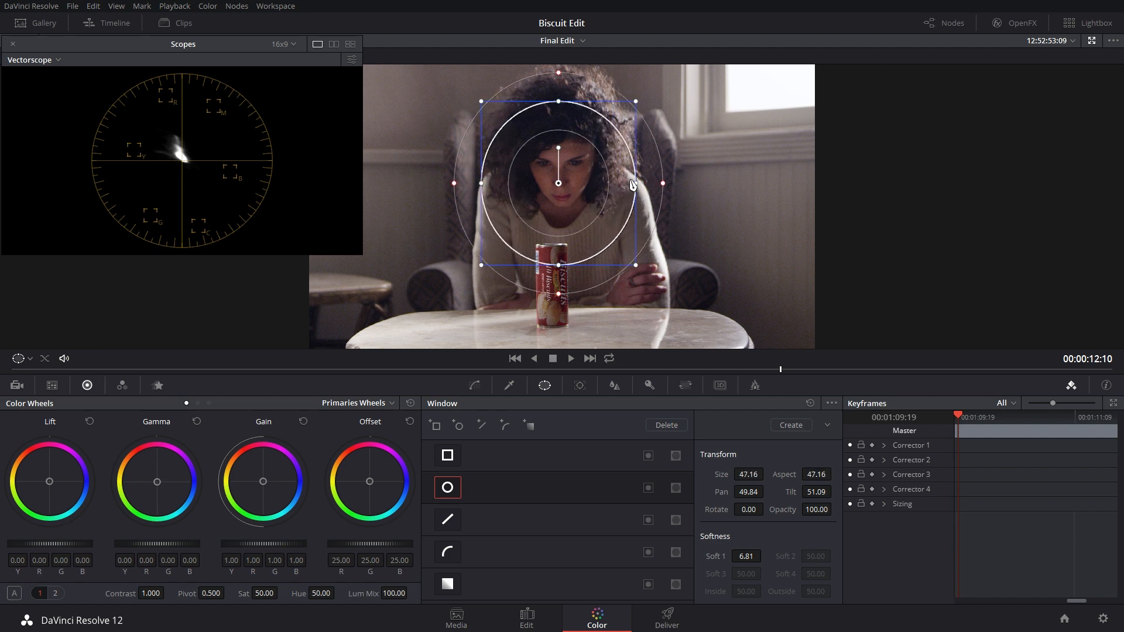
{"action": "left_click_drag", "start_coordinate": [566, 108], "coordinate": [561, 94]}
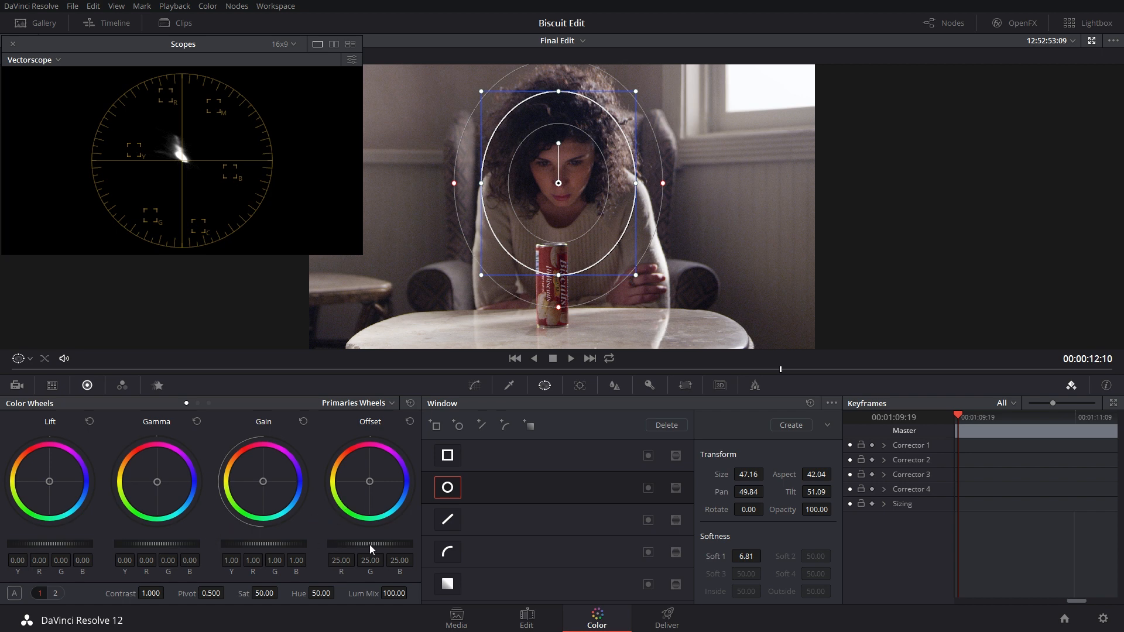
Invert the circular window and lower the offset to 13.55 to darken the area outside the oval.
{"action": "left_click_drag", "start_coordinate": [334, 542], "coordinate": [33, 535]}
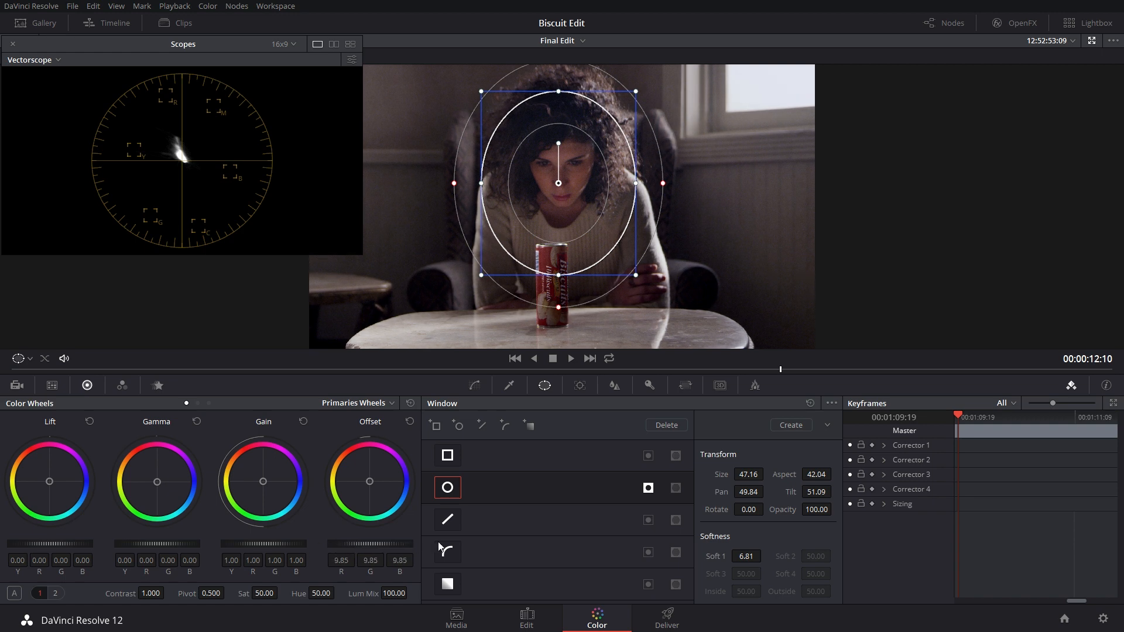
{"action": "left_click_drag", "start_coordinate": [439, 543], "coordinate": [486, 540]}
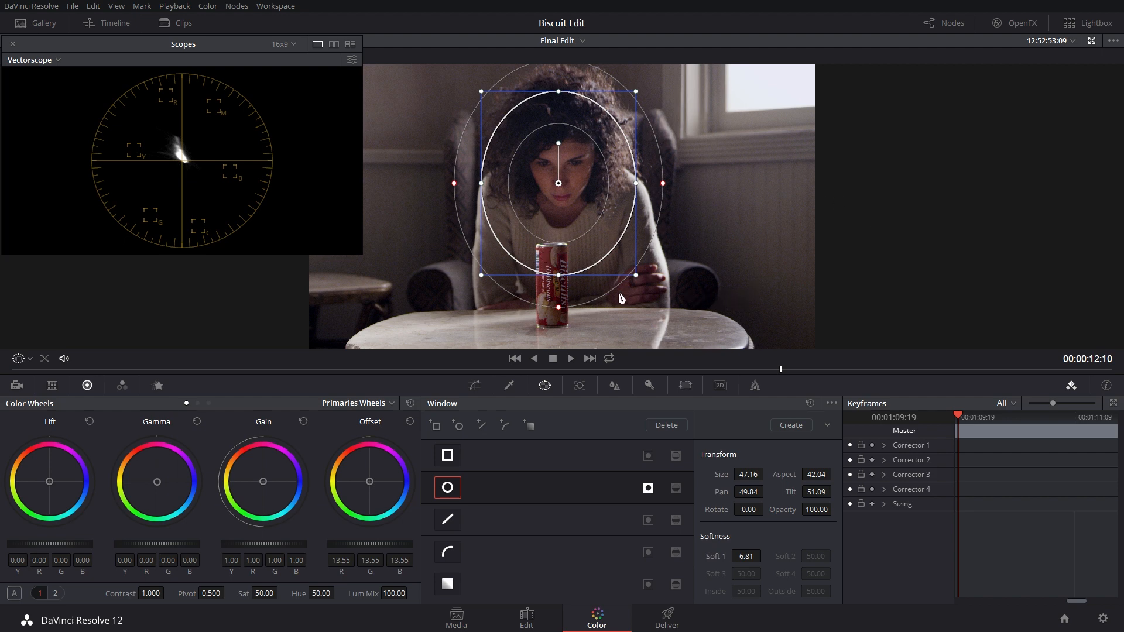
Stretch and reposition the oval vertically to cover both the woman and the can, with Aspect 25.29.
{"action": "left_click_drag", "start_coordinate": [558, 274], "coordinate": [559, 324]}
{"action": "left_click_drag", "start_coordinate": [550, 248], "coordinate": [560, 280]}
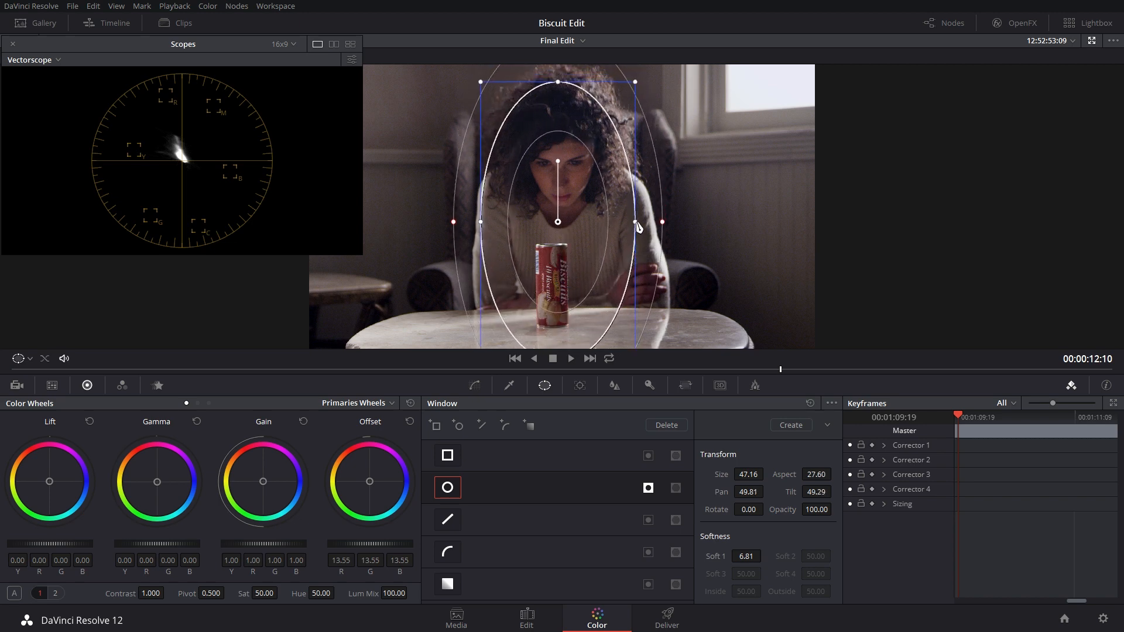
{"action": "left_click_drag", "start_coordinate": [559, 82], "coordinate": [559, 69]}
{"action": "scroll", "coordinate": [563, 151], "scroll_direction": "down", "scroll_amount": 1}
{"action": "scroll", "coordinate": [563, 152], "scroll_direction": "down", "scroll_amount": 4}
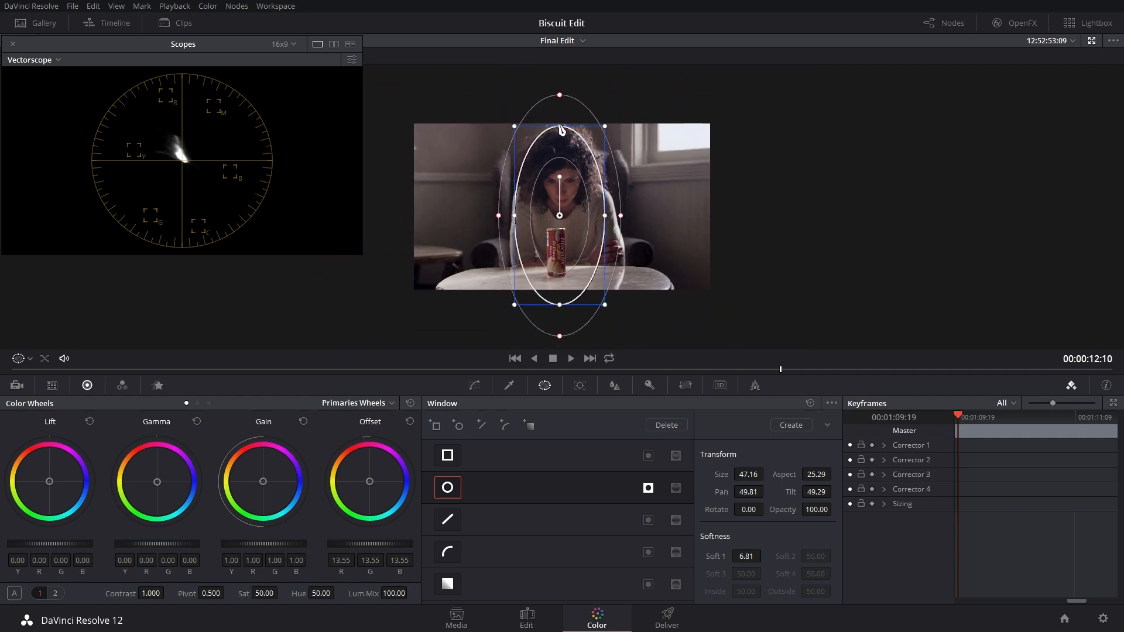
{"action": "left_click_drag", "start_coordinate": [559, 126], "coordinate": [559, 118]}
{"action": "left_click_drag", "start_coordinate": [560, 174], "coordinate": [557, 166]}
{"action": "key", "text": "ctrl+z"}
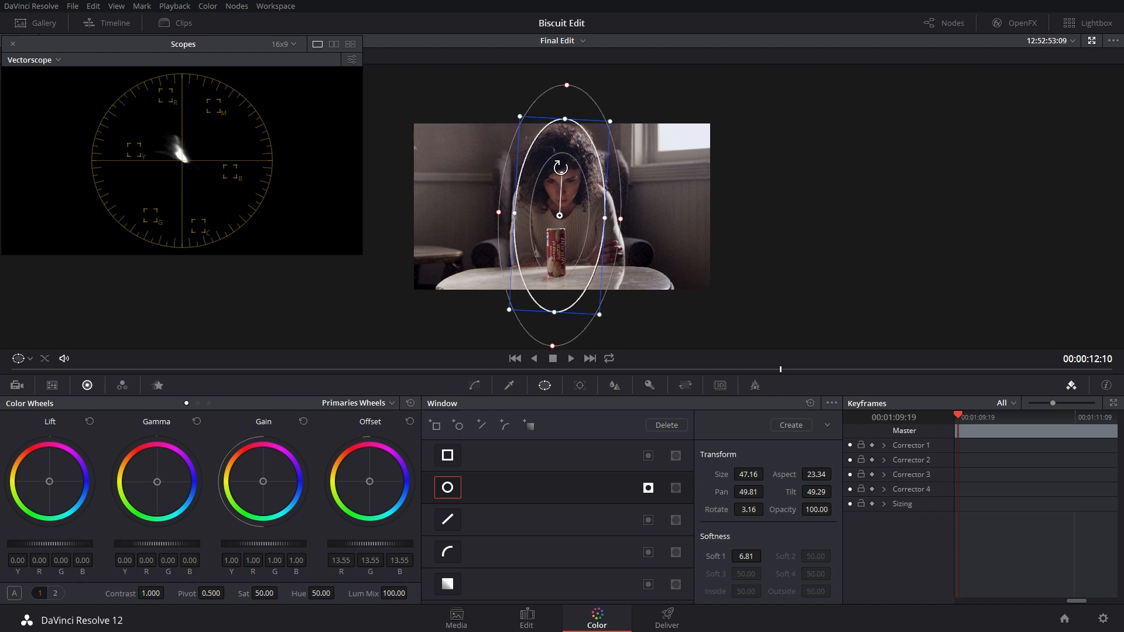
{"action": "key", "text": "ctrl+z"}
Move the oval up to Pan 49.67 and Tilt 49.90, and return to the normal viewer layout.
{"action": "left_click_drag", "start_coordinate": [581, 205], "coordinate": [580, 197]}
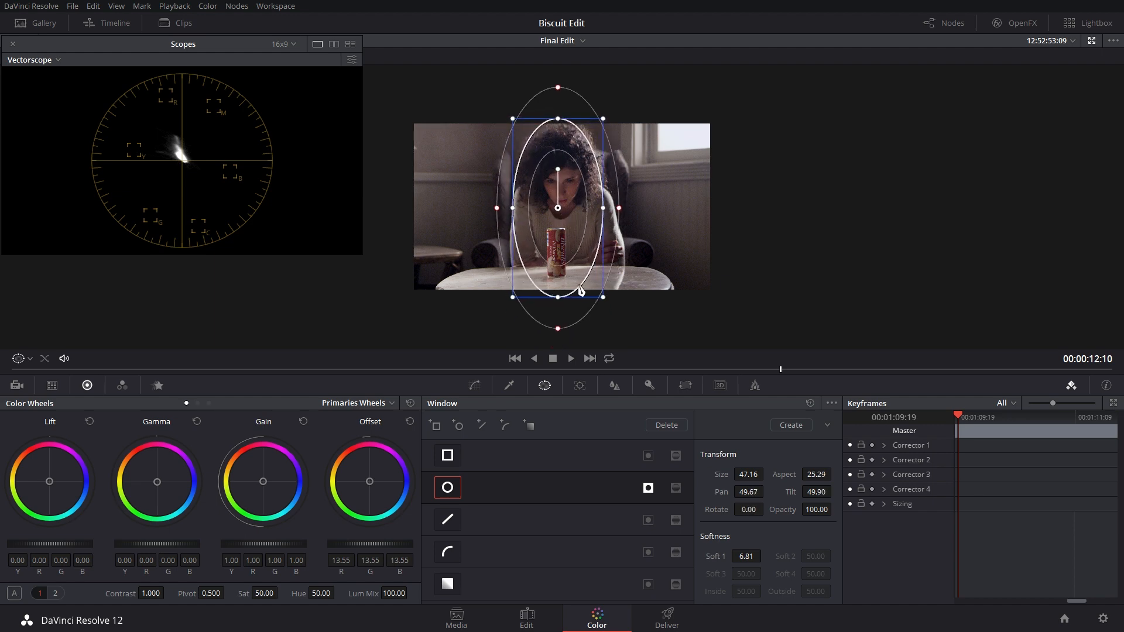
{"action": "key", "text": "alt+f"}
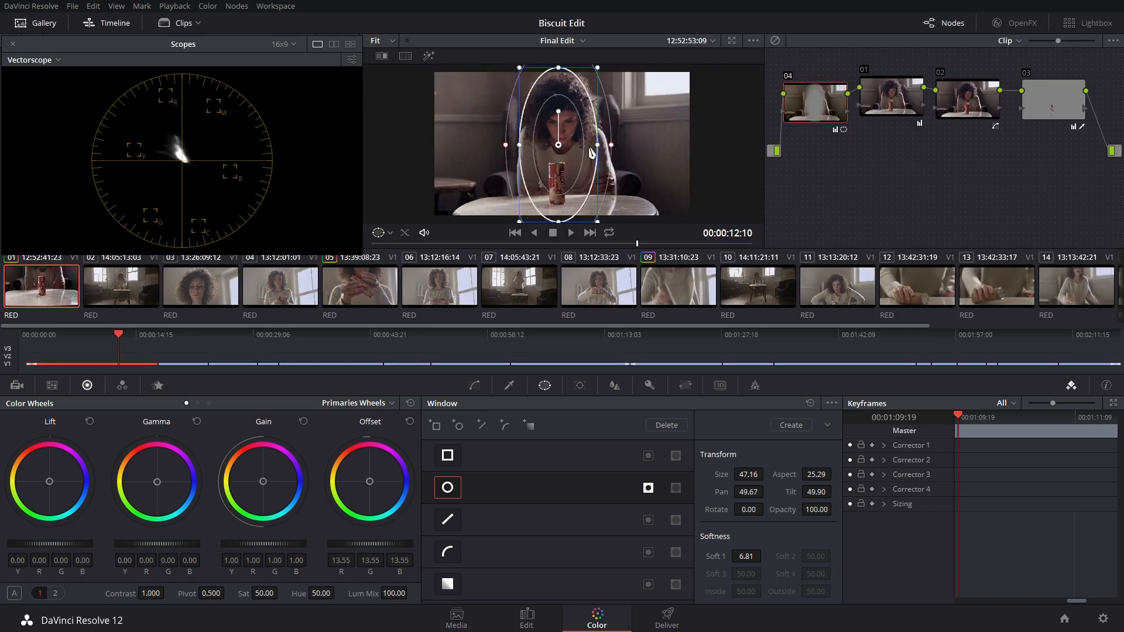
Check the area affected by the inverted window with the highlight, and hide the window outline in the viewer.
{"action": "key", "text": "shift+h"}
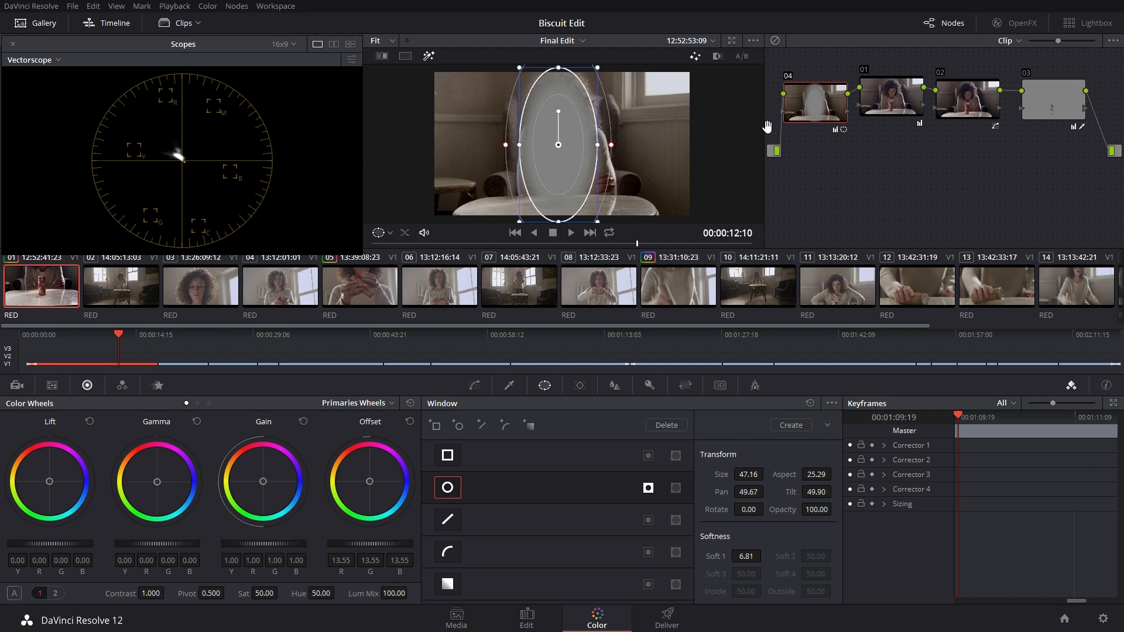
{"action": "key", "text": "shift+h"}
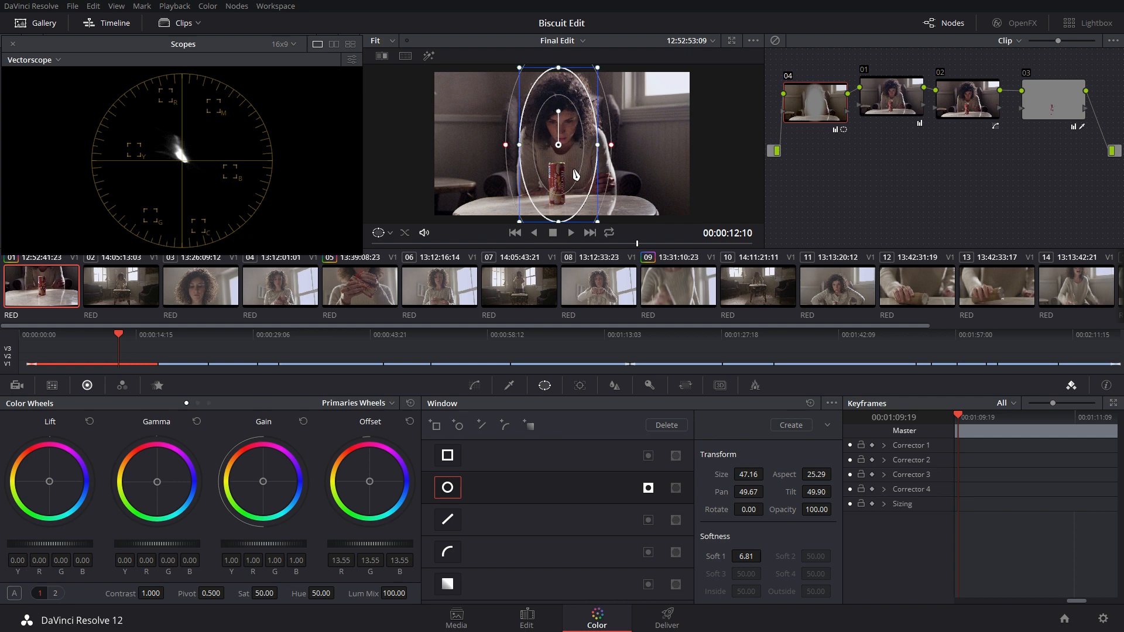
{"action": "key", "text": "shift+grave"}
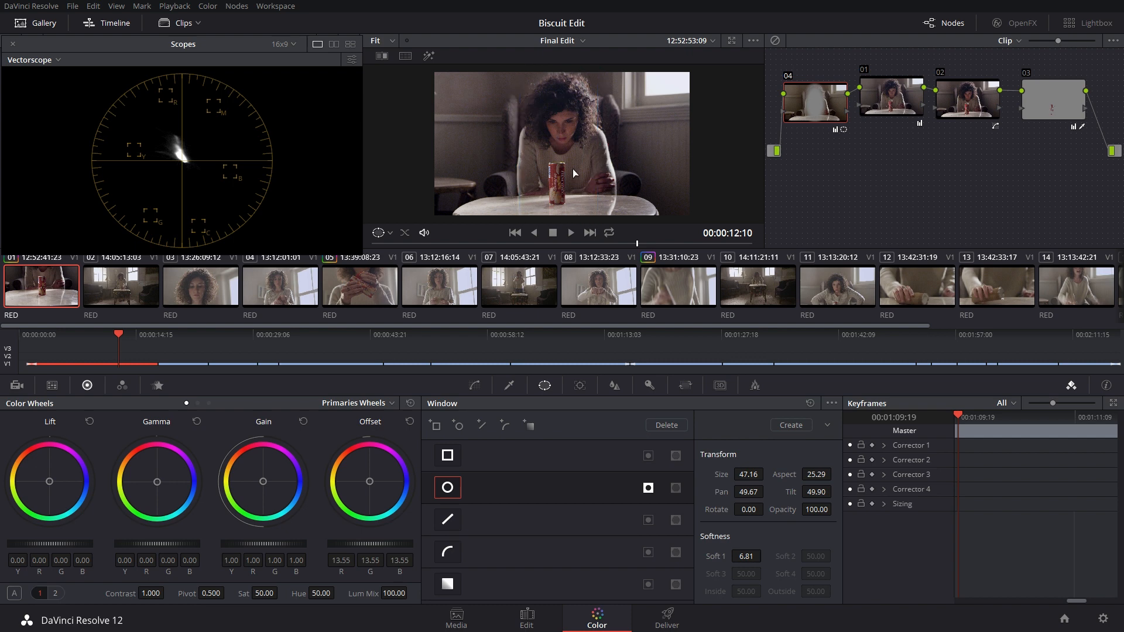
Compare the picture with the window outline hidden and with node 04 turned off and on again.
{"action": "key", "text": "shift+grave"}
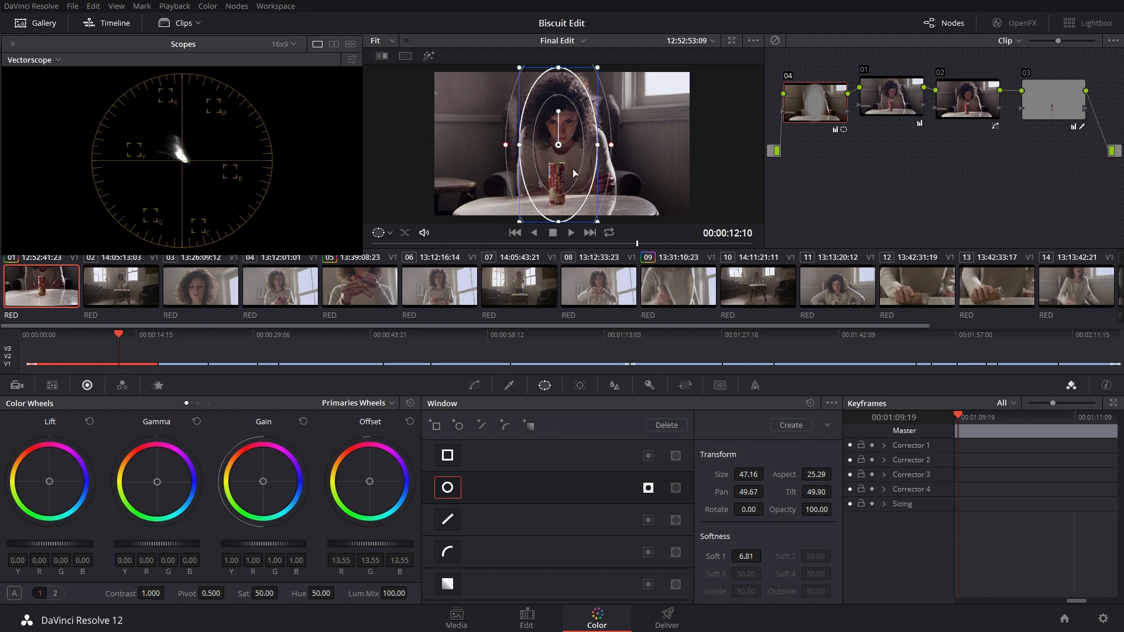
{"action": "key", "text": "shift+grave"}
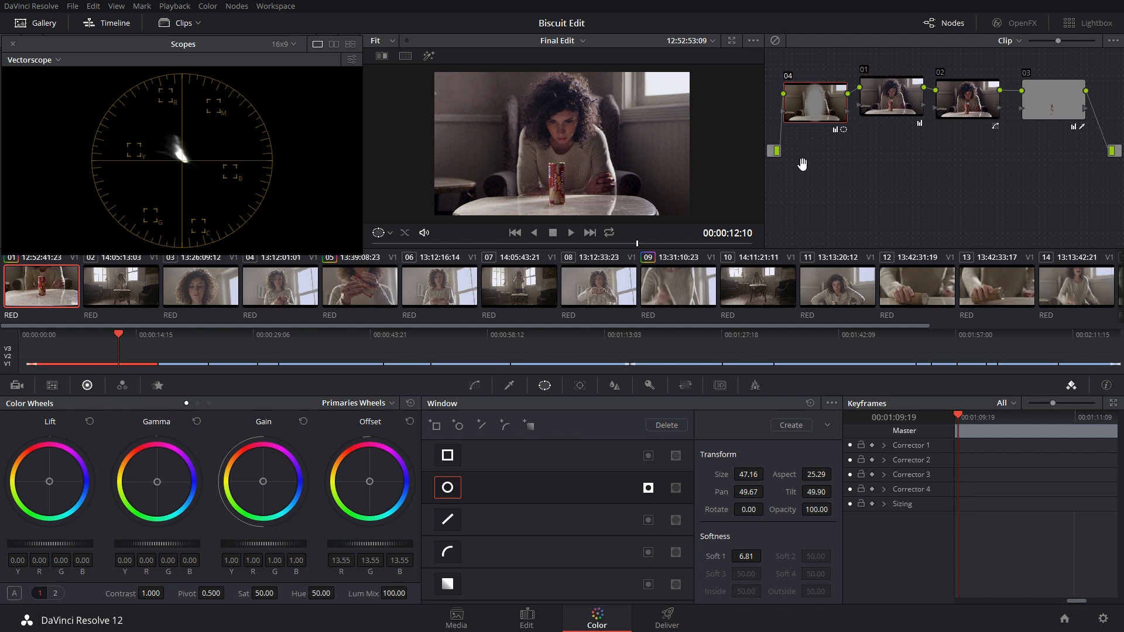
{"action": "key", "text": "ctrl+d"}
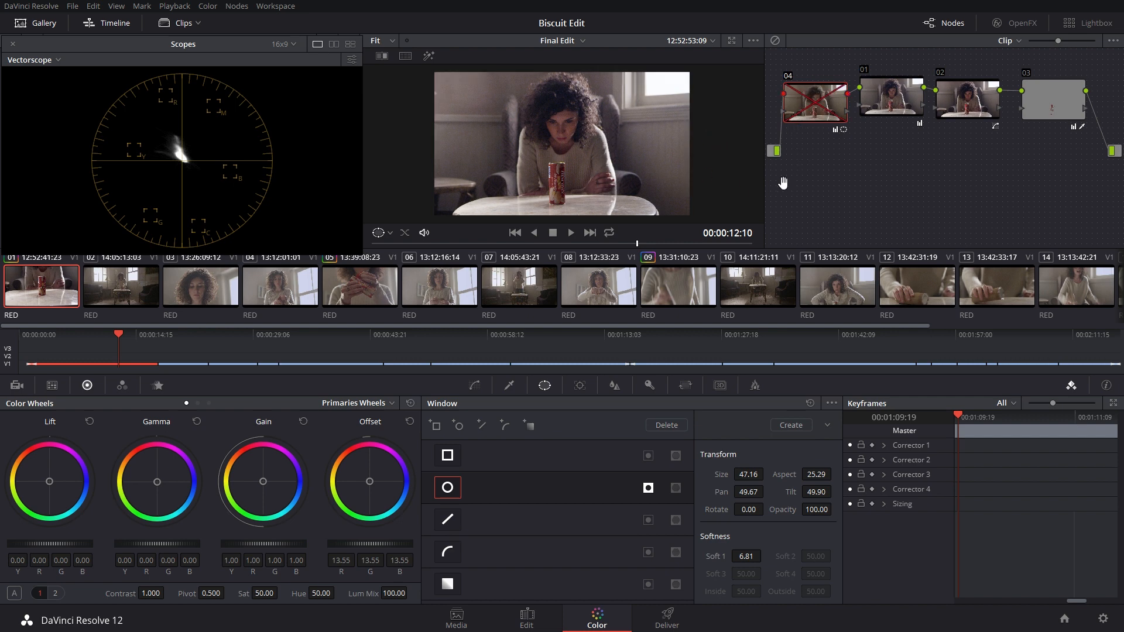
{"action": "scroll", "coordinate": [780, 169], "scroll_direction": "up", "scroll_amount": 1}
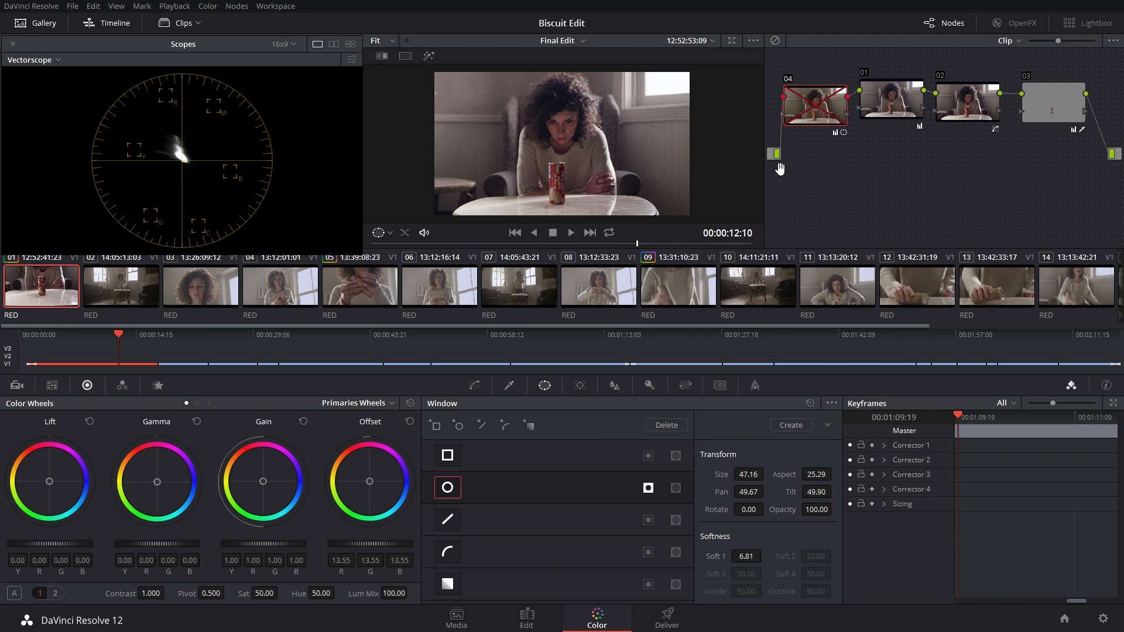
{"action": "key", "text": "ctrl+d"}
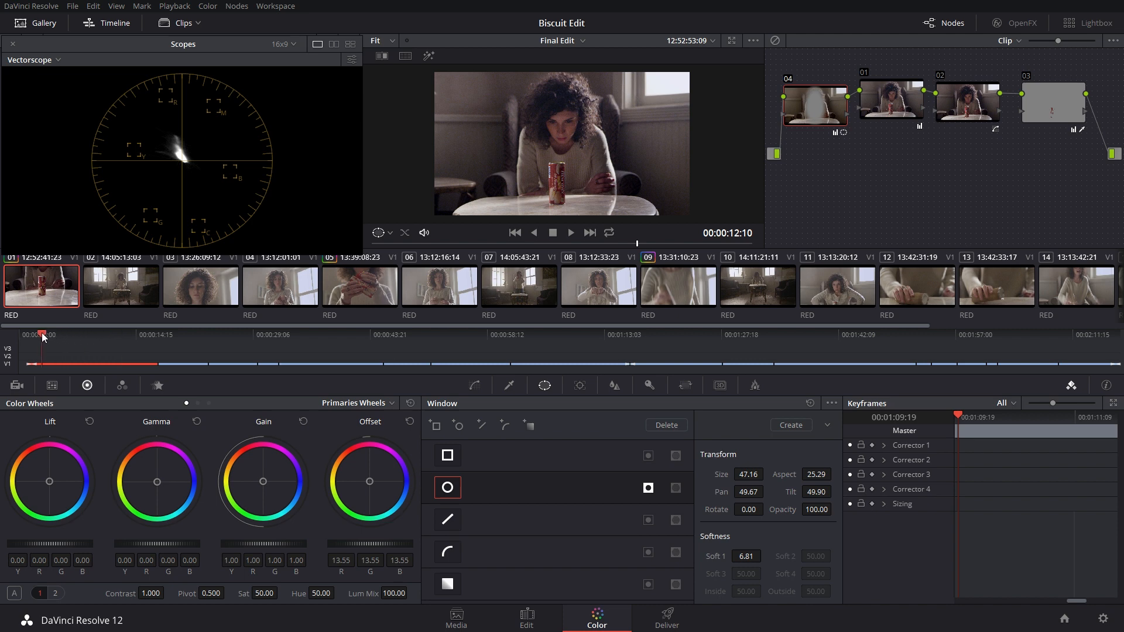
Play the first clip from its start and scrub through it to check how the static window fits the shot.
{"action": "key", "text": "Home"}
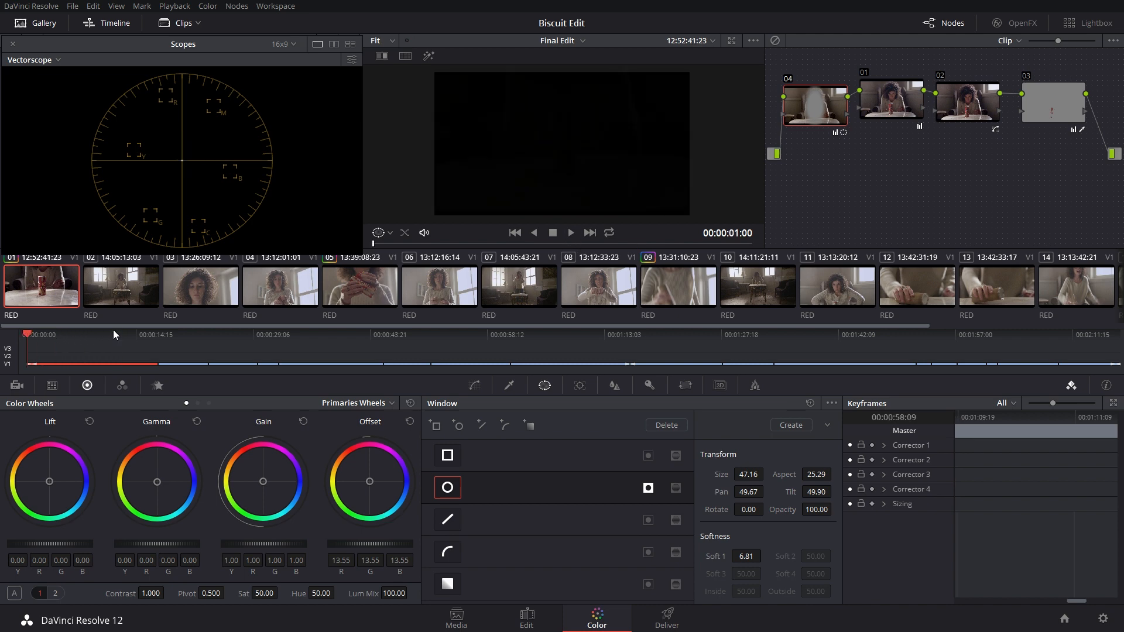
{"action": "key", "text": "space"}
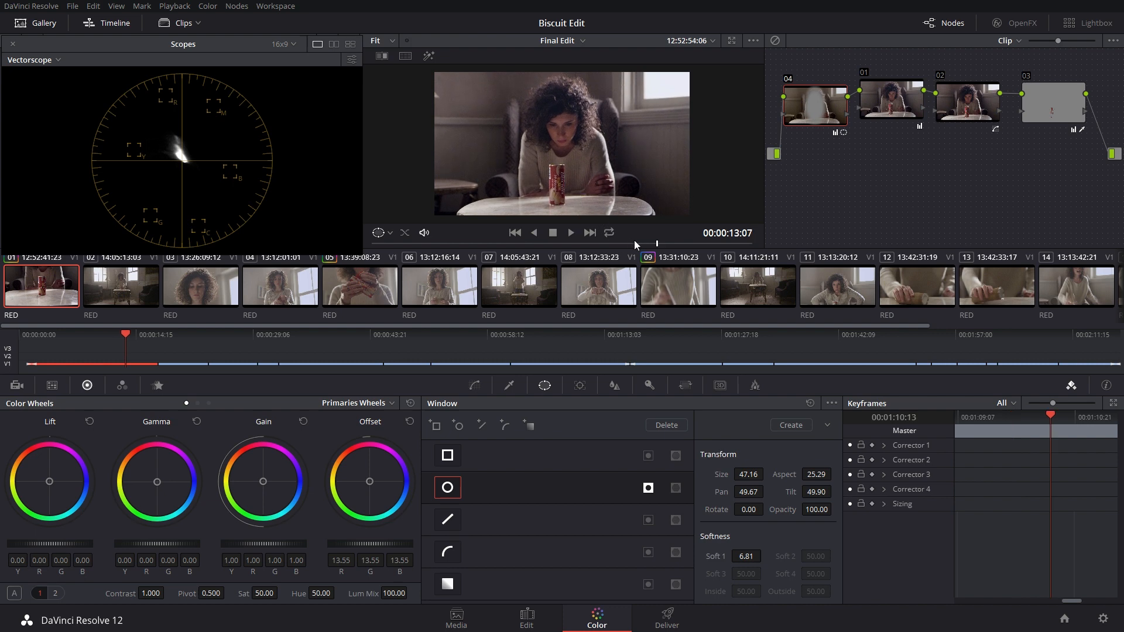
{"action": "left_click_drag", "start_coordinate": [634, 240], "coordinate": [561, 241]}
Track the circular window from 00:00:16:00 forward to the end of the clip and backward to its start.
{"action": "left_click_drag", "start_coordinate": [518, 244], "coordinate": [650, 261]}
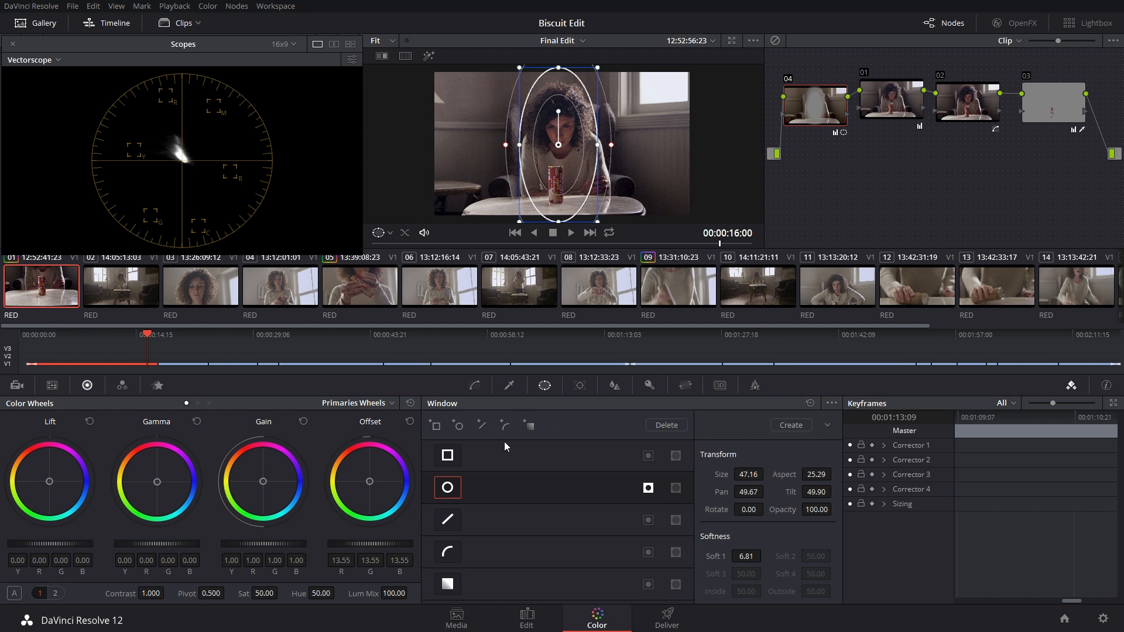
{"action": "left_click", "coordinate": [579, 385]}
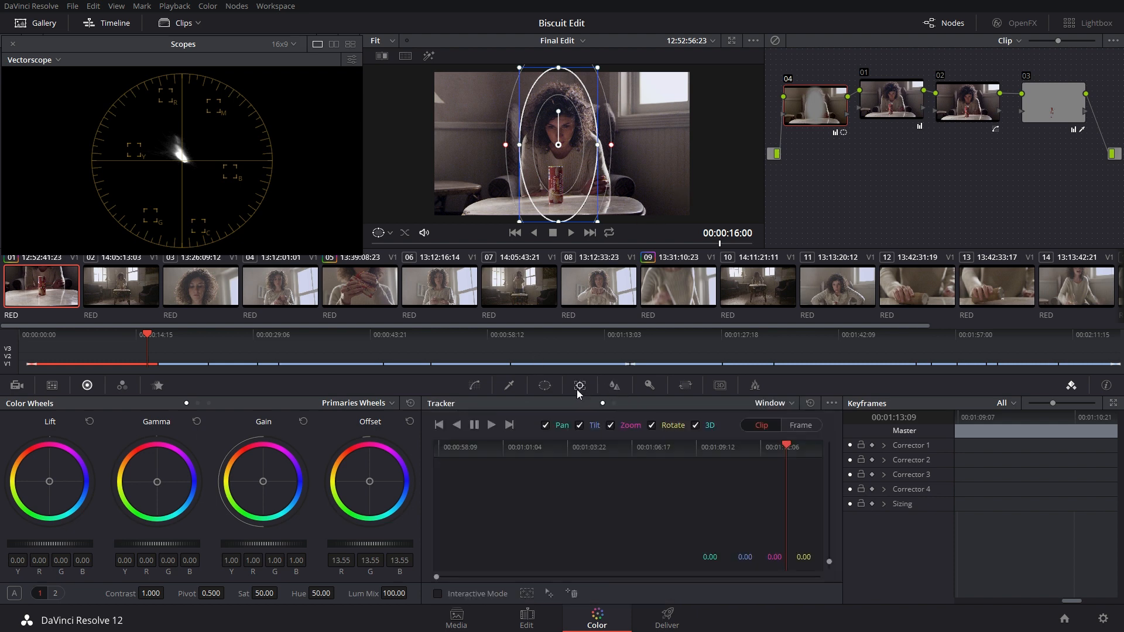
{"action": "left_click", "coordinate": [491, 425]}
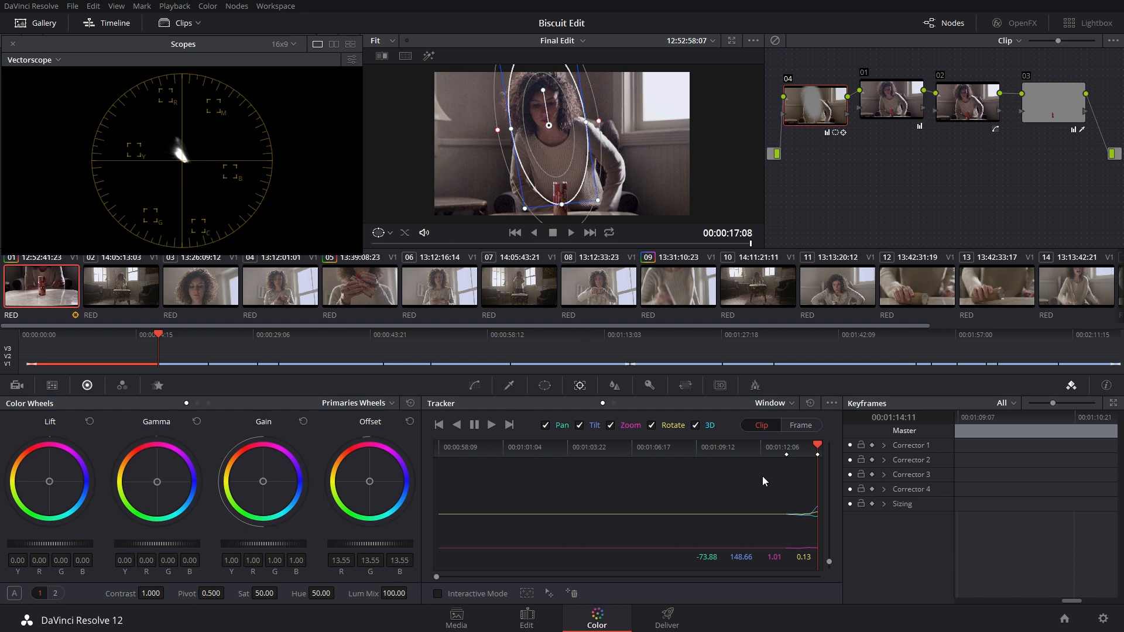
{"action": "left_click_drag", "start_coordinate": [811, 446], "coordinate": [788, 451]}
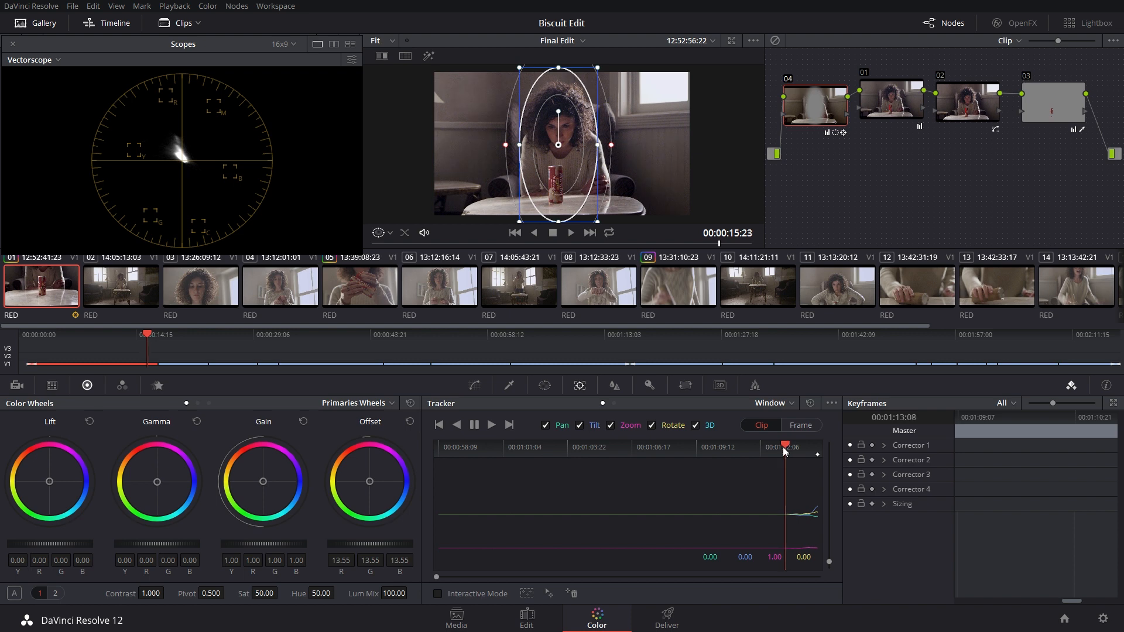
{"action": "left_click", "coordinate": [458, 426]}
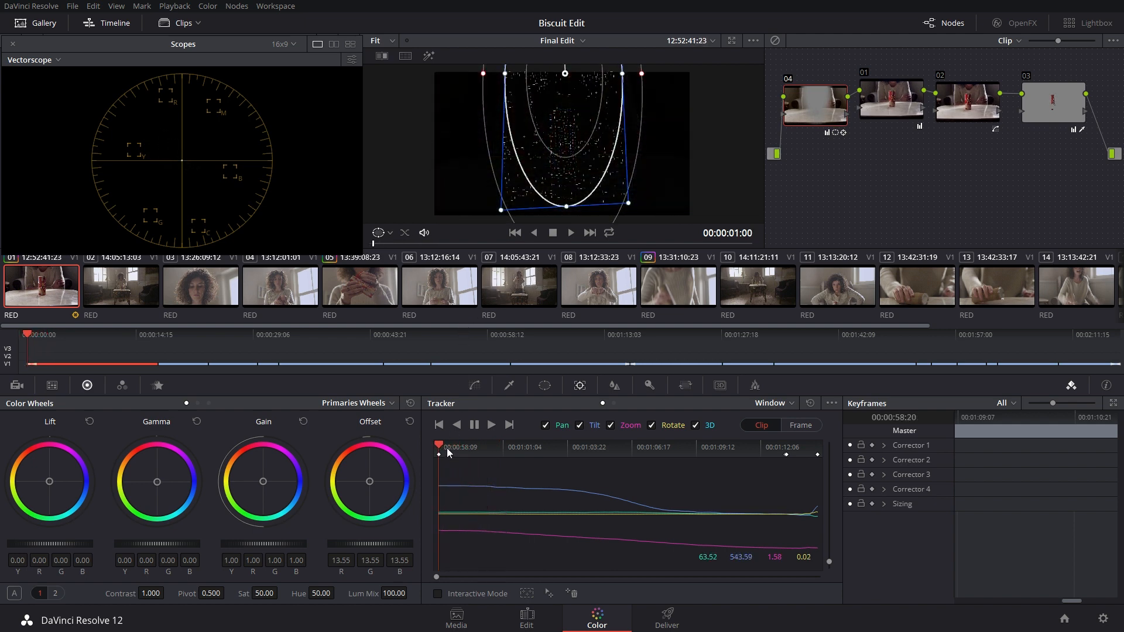
Play the tracked clip in the enlarged viewer, close the scopes, and return to the normal viewer layout.
{"action": "key", "text": "space"}
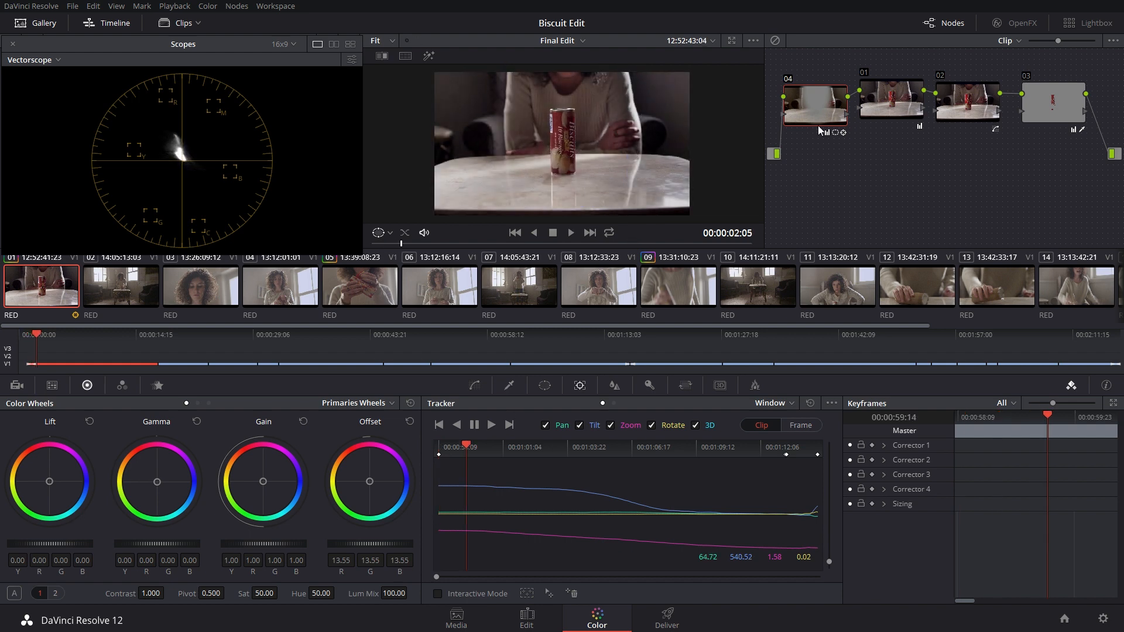
{"action": "key", "text": "alt+f"}
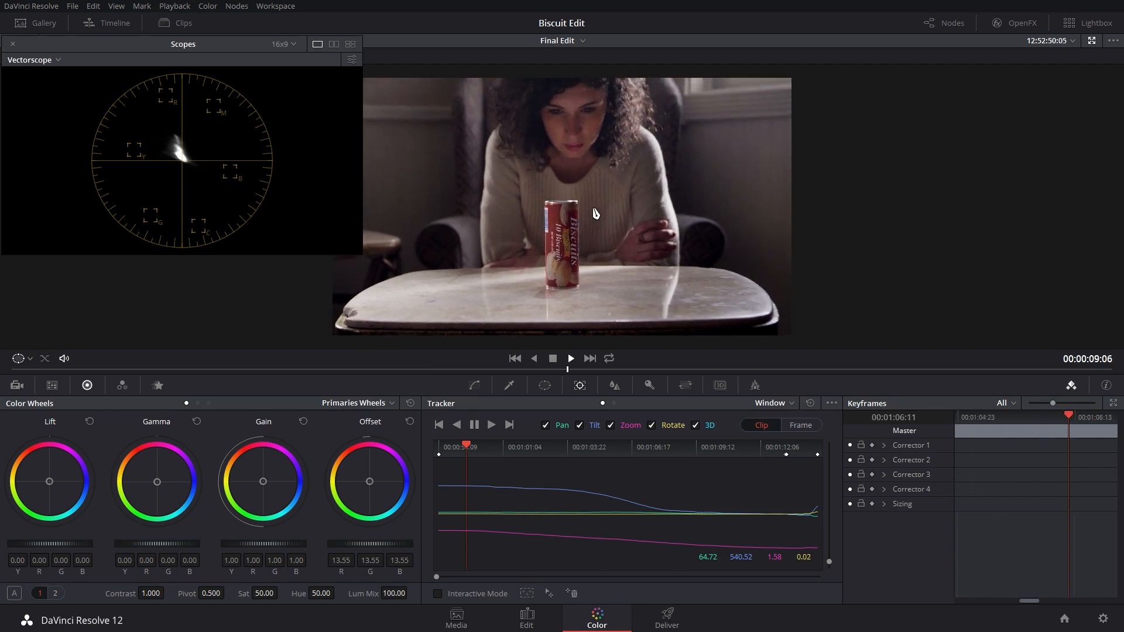
{"action": "key", "text": "space"}
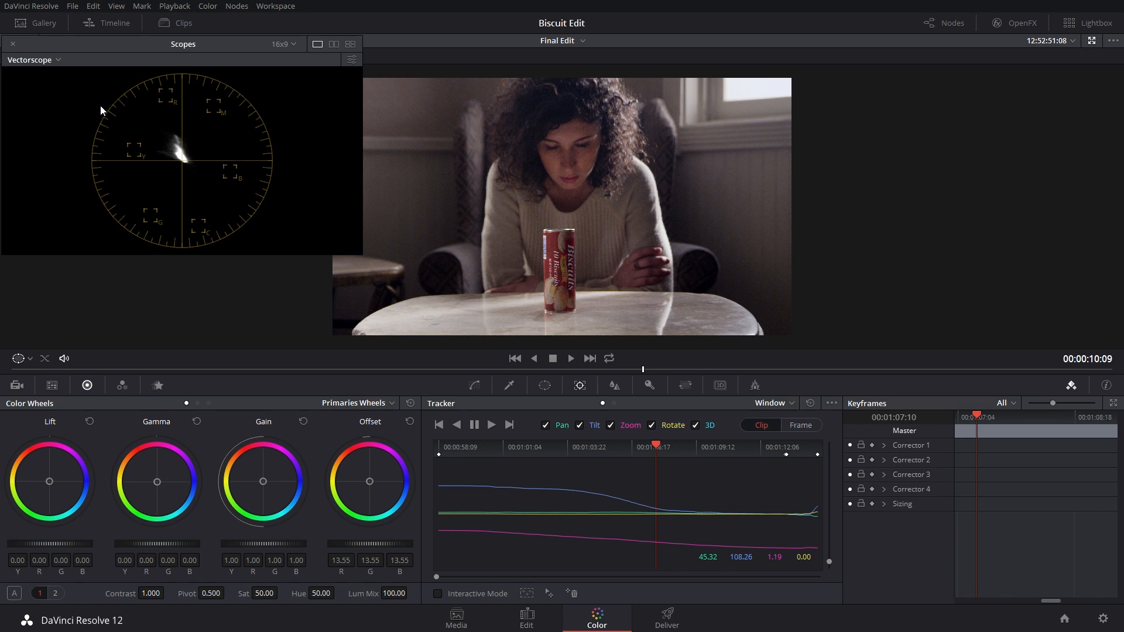
{"action": "left_click", "coordinate": [13, 44]}
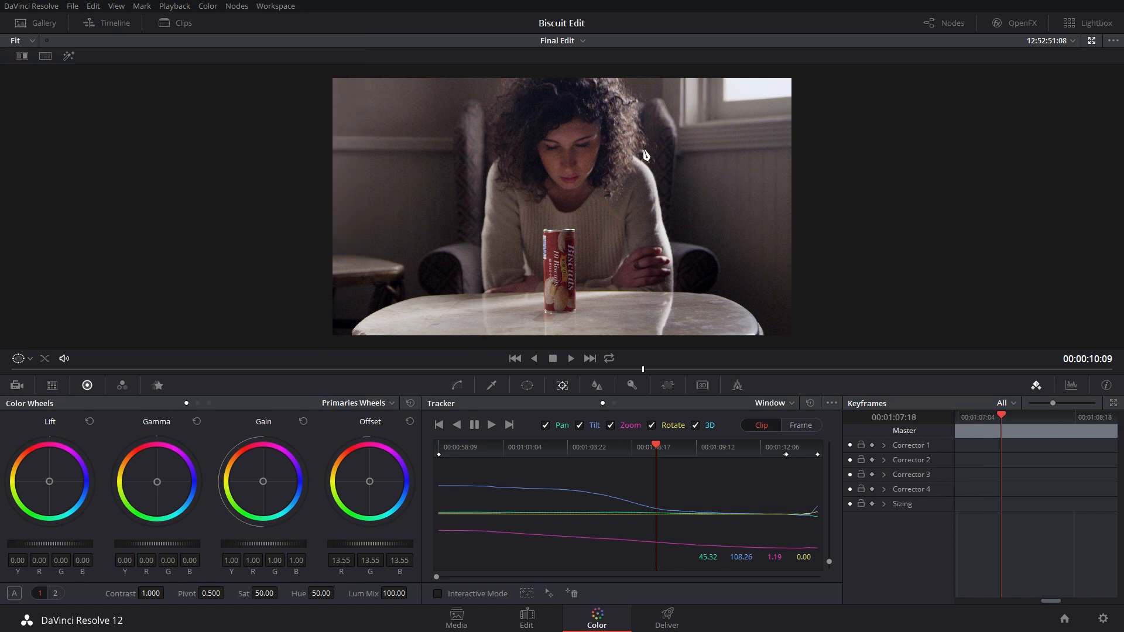
{"action": "key", "text": "alt+f"}
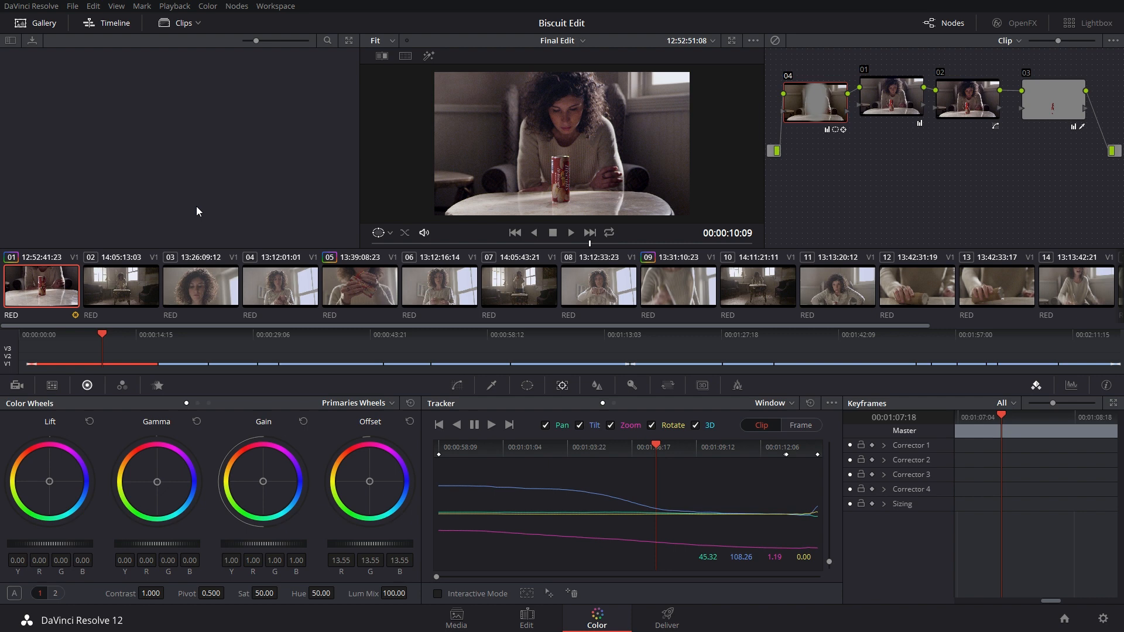
Move nodes 04, 01, 02 and 03 into a compact row in the node graph.
{"action": "left_click_drag", "start_coordinate": [1037, 111], "coordinate": [1027, 108]}
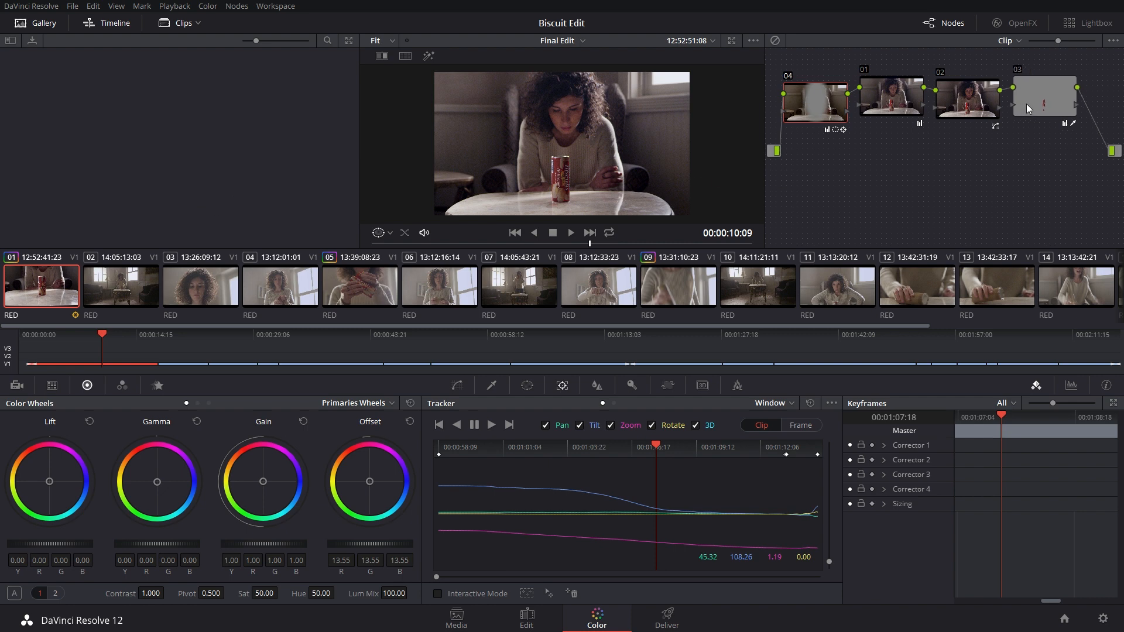
{"action": "left_click_drag", "start_coordinate": [840, 112], "coordinate": [877, 95]}
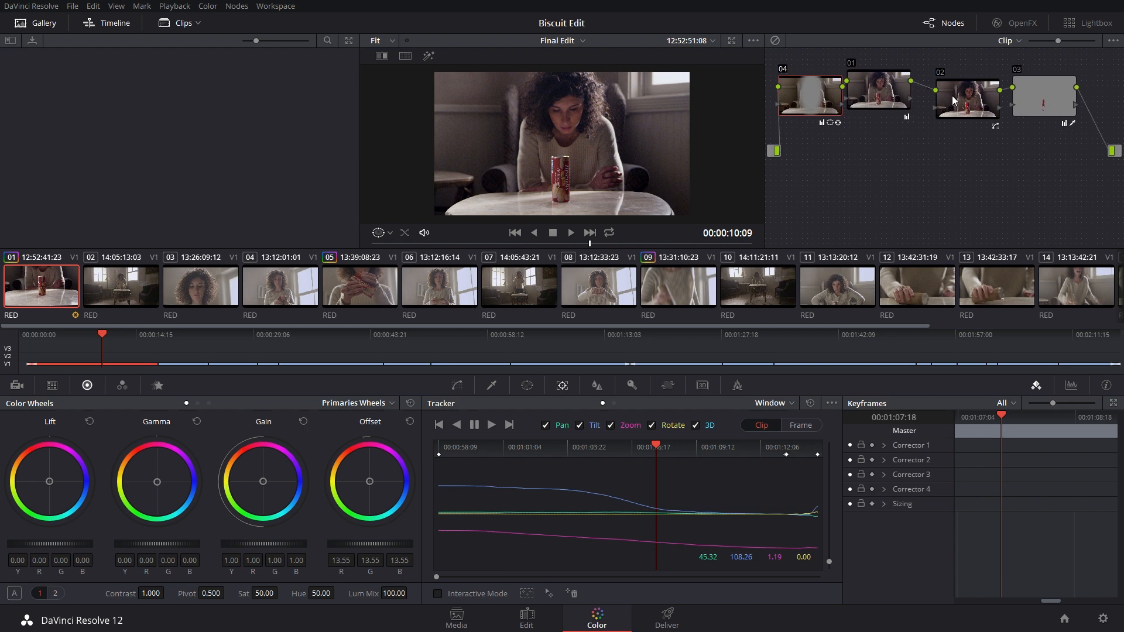
{"action": "left_click_drag", "start_coordinate": [953, 96], "coordinate": [939, 89]}
{"action": "left_click_drag", "start_coordinate": [1030, 95], "coordinate": [1020, 91]}
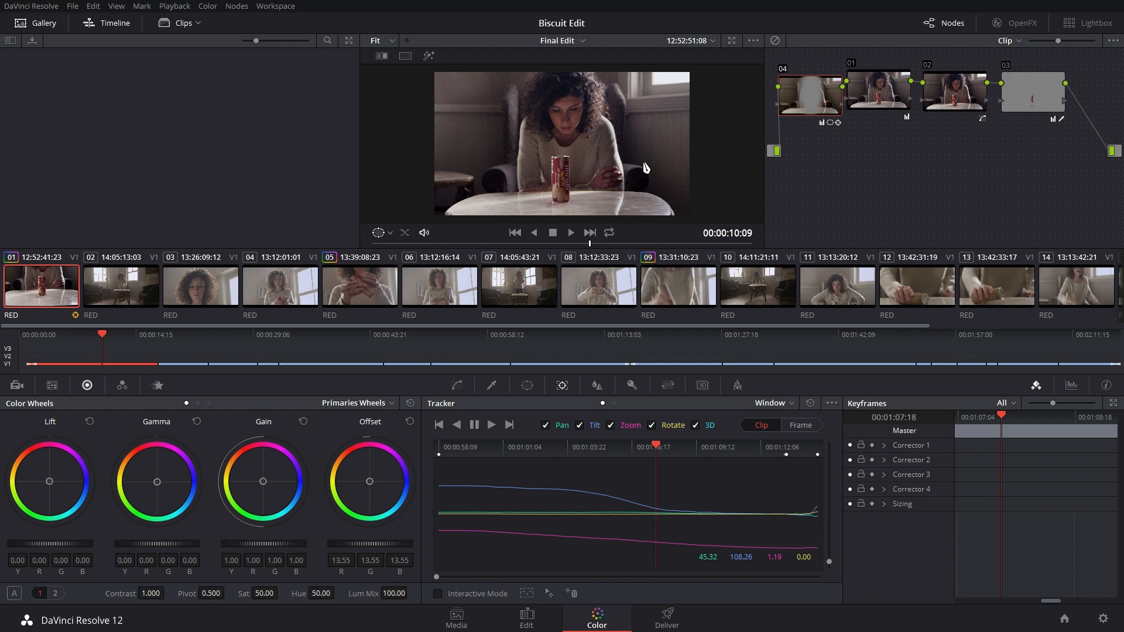
Add a serial node after node 03, place it below the row, and shift its gamma slightly towards blue.
{"action": "left_click", "coordinate": [1009, 103]}
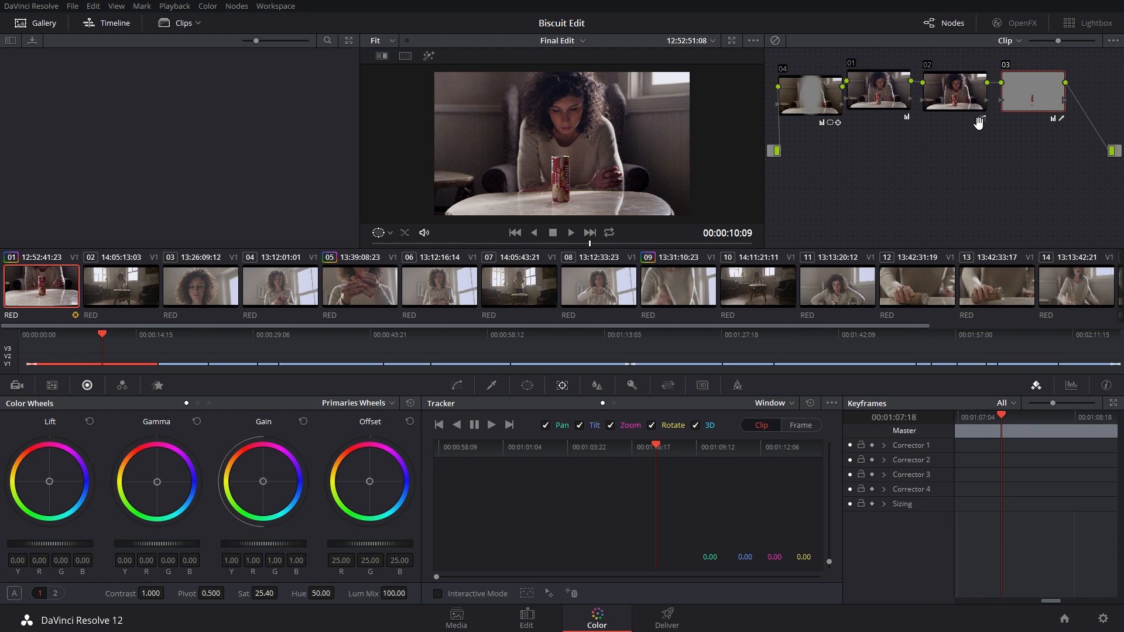
{"action": "key", "text": "alt+s"}
{"action": "left_click_drag", "start_coordinate": [840, 181], "coordinate": [995, 185]}
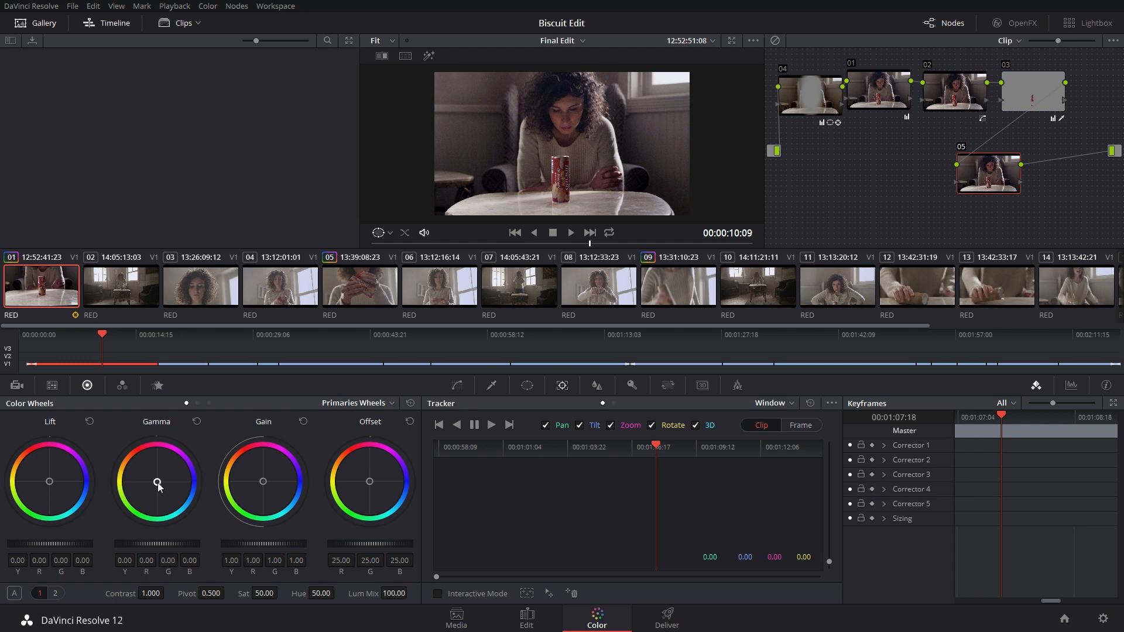
{"action": "mouse_move", "coordinate": [158, 484]}
{"action": "left_mouse_down"}
{"action": "mouse_move", "coordinate": [174, 490]}
{"action": "mouse_move", "coordinate": [165, 487]}
{"action": "left_mouse_up"}
Steepen the S-curve on node 02 by adjusting its shadow and highlight points to increase the contrast.
{"action": "left_click", "coordinate": [960, 105]}
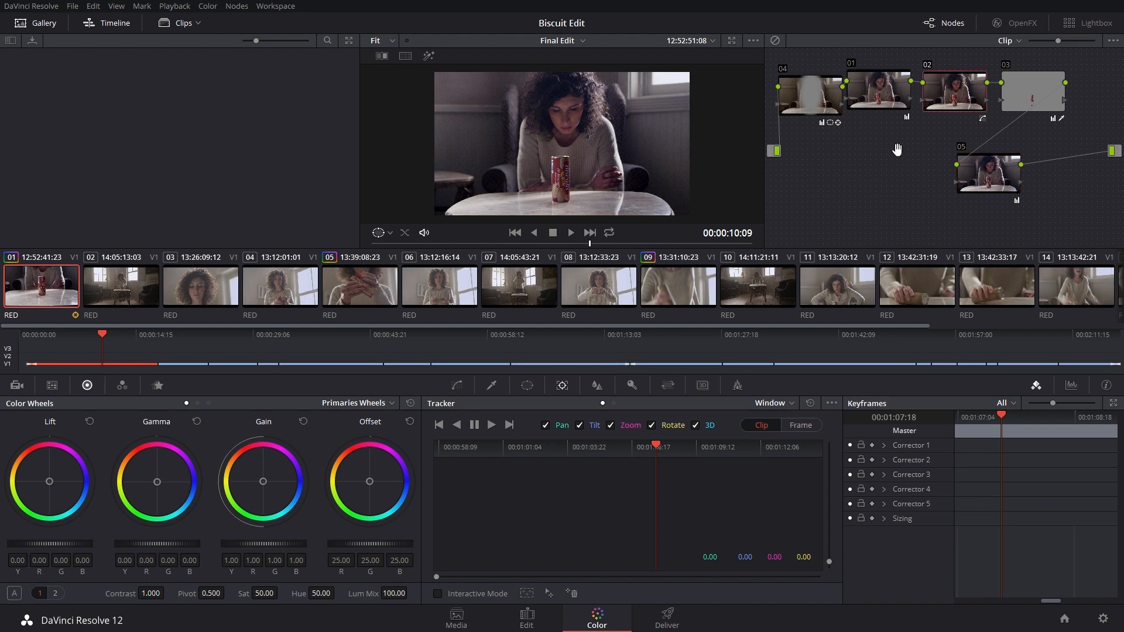
{"action": "left_click", "coordinate": [458, 386]}
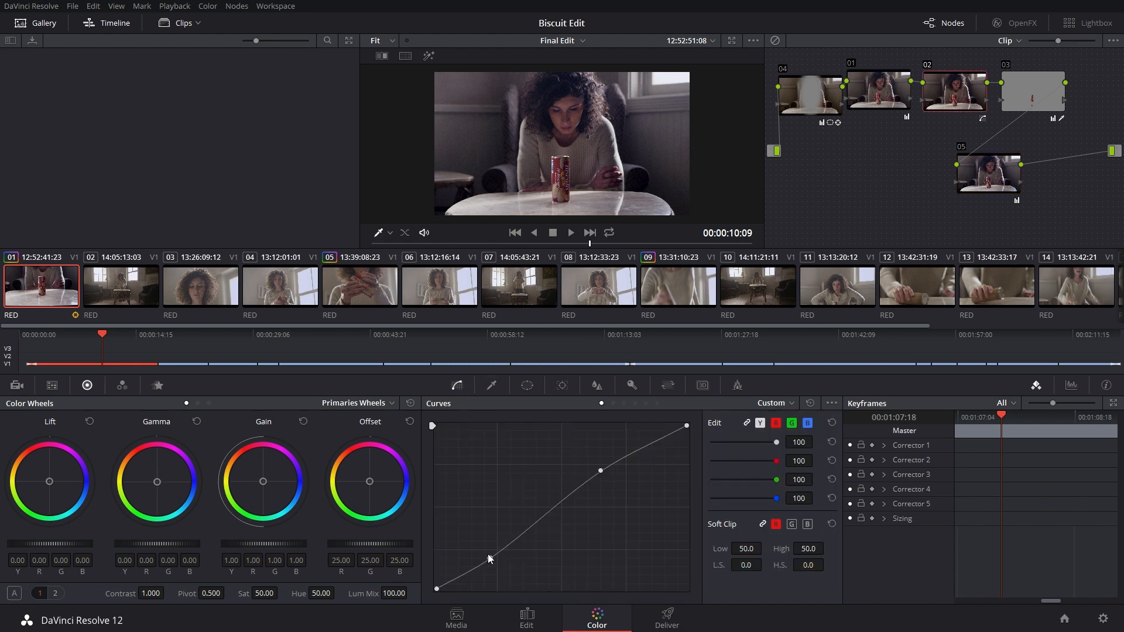
{"action": "left_click_drag", "start_coordinate": [487, 557], "coordinate": [494, 559]}
{"action": "left_click_drag", "start_coordinate": [601, 471], "coordinate": [596, 467]}
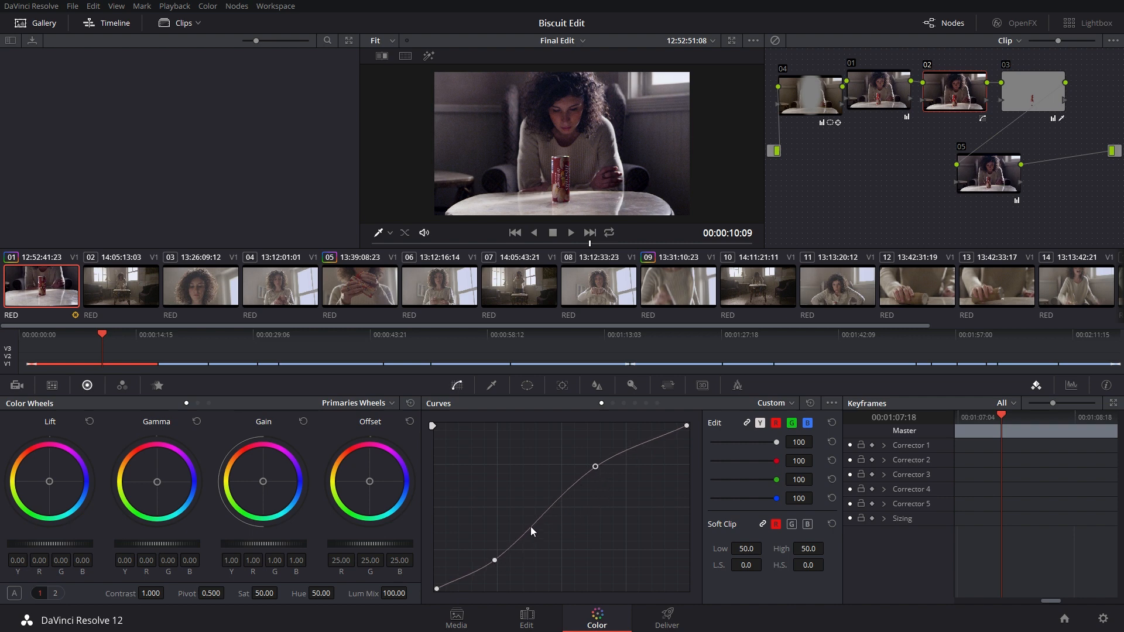
{"action": "left_click_drag", "start_coordinate": [496, 561], "coordinate": [502, 559]}
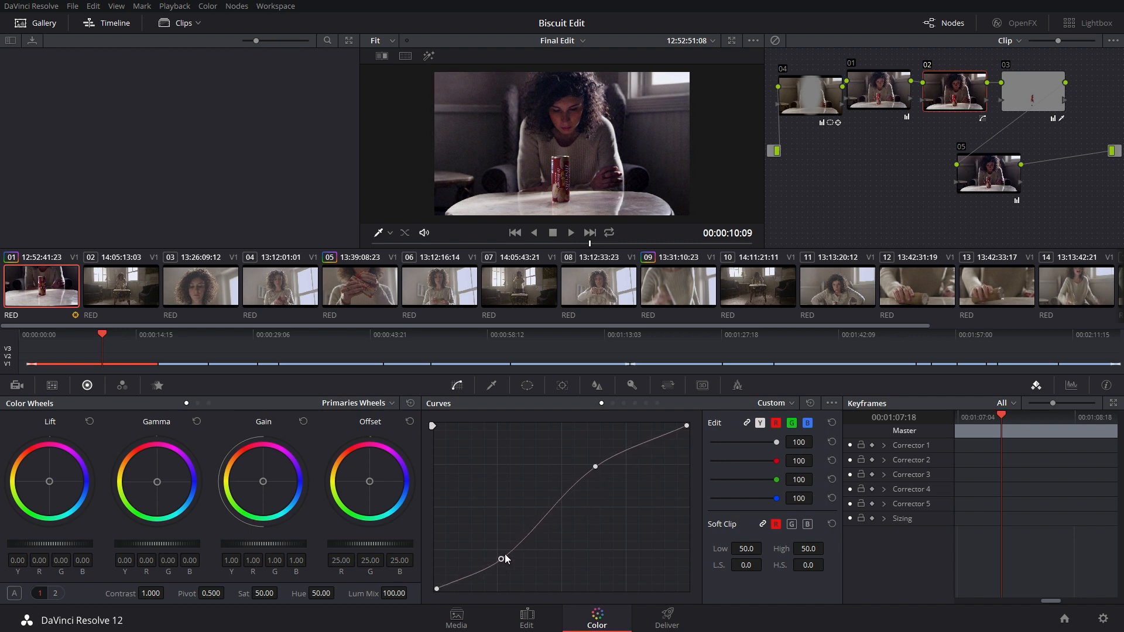
{"action": "left_click_drag", "start_coordinate": [593, 465], "coordinate": [584, 465]}
{"action": "left_click_drag", "start_coordinate": [501, 559], "coordinate": [497, 556]}
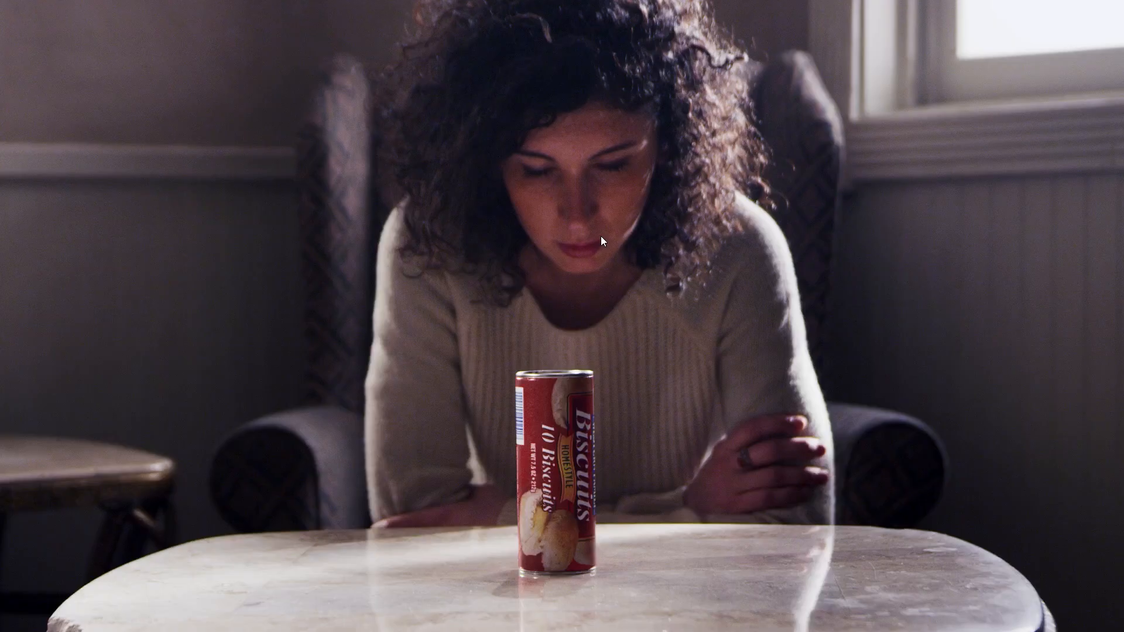
Compare the full-screen picture with the whole grade bypassed and enabled, and leave the full-screen view.
{"action": "key", "text": "shift+d"}
{"action": "key", "text": "shift+d"}
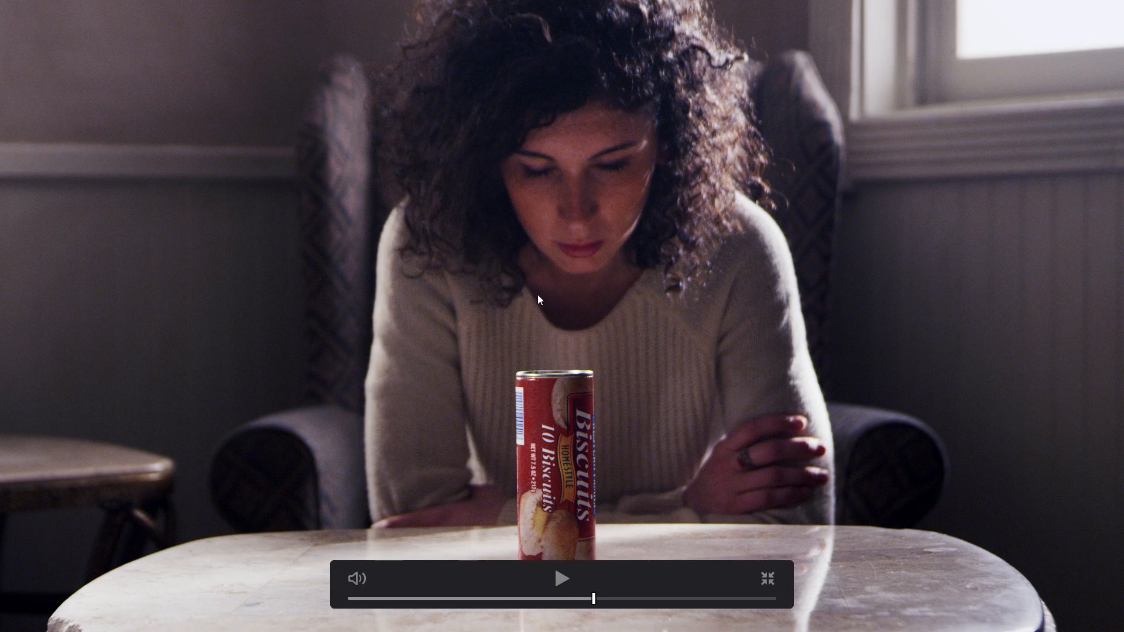
{"action": "key", "text": "Escape"}
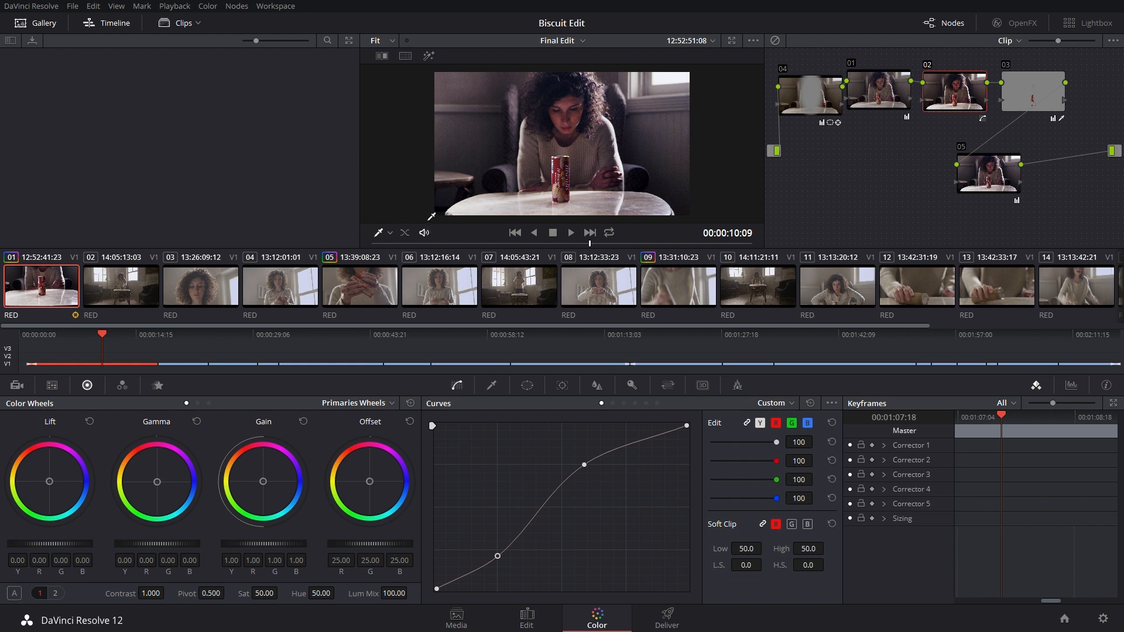
Grab a still of the graded first clip and show it as a wipe over clip 02 at 00:00:19:02.
{"action": "key", "text": "ctrl+alt+g"}
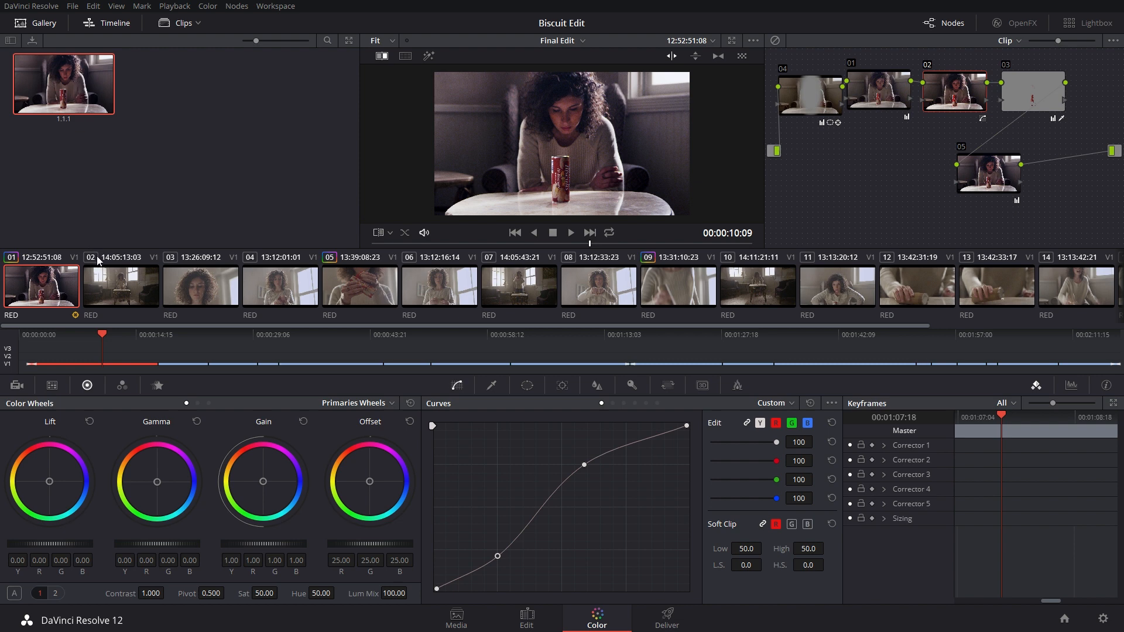
{"action": "left_click_drag", "start_coordinate": [114, 338], "coordinate": [173, 337]}
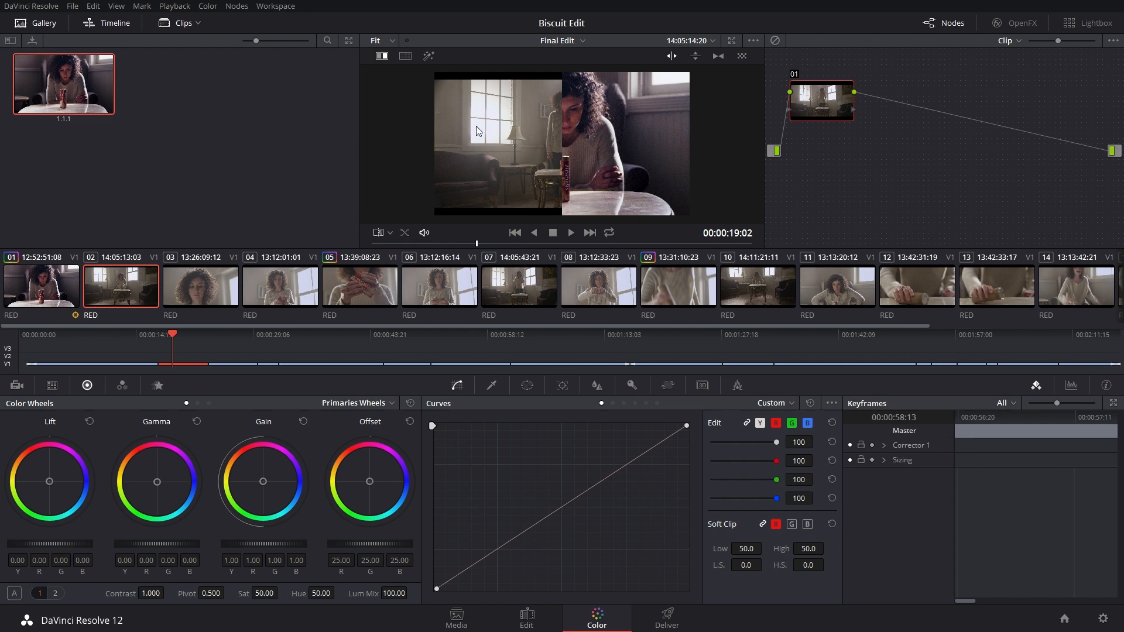
{"action": "left_click", "coordinate": [382, 57]}
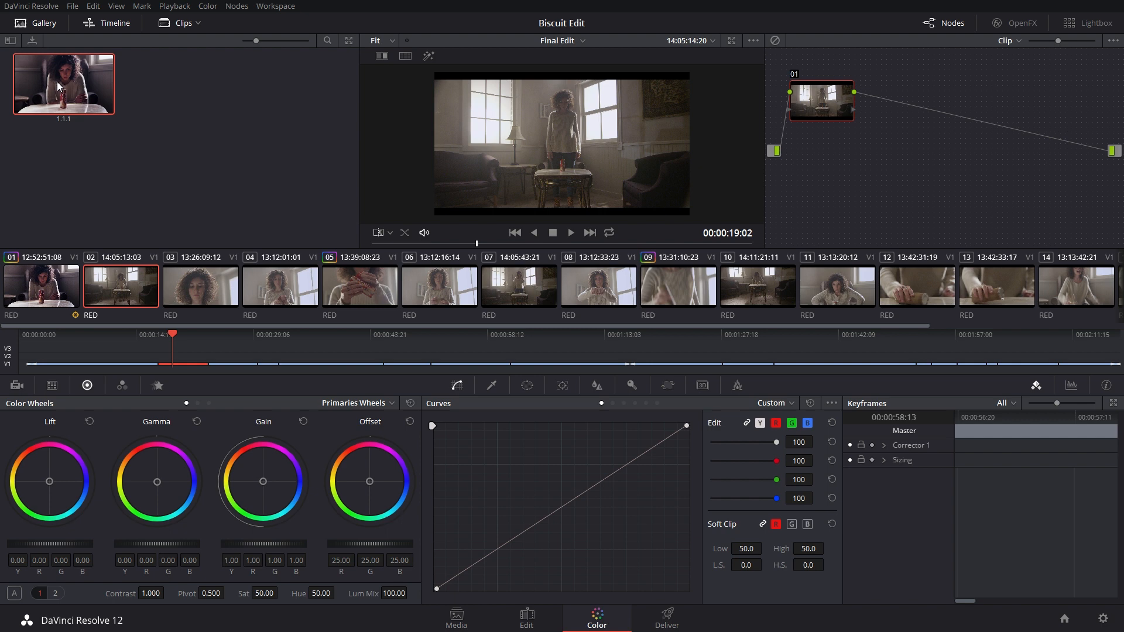
{"action": "left_click", "coordinate": [383, 57]}
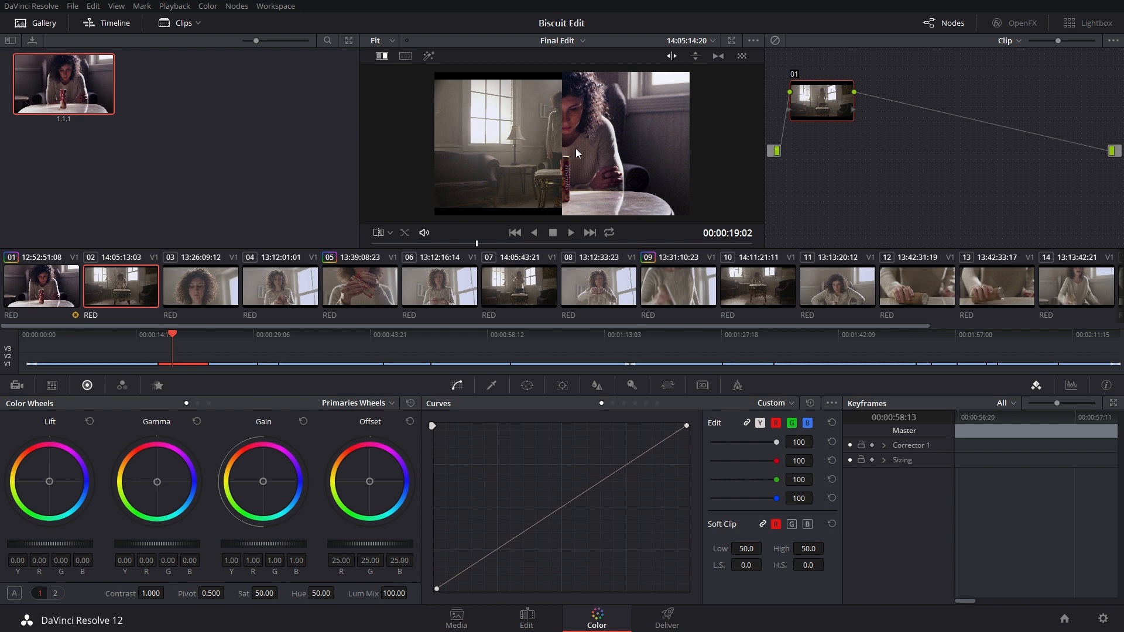
Enlarge the viewer and sweep the wipe line across to compare clip 02 with the graded still.
{"action": "key", "text": "alt+f"}
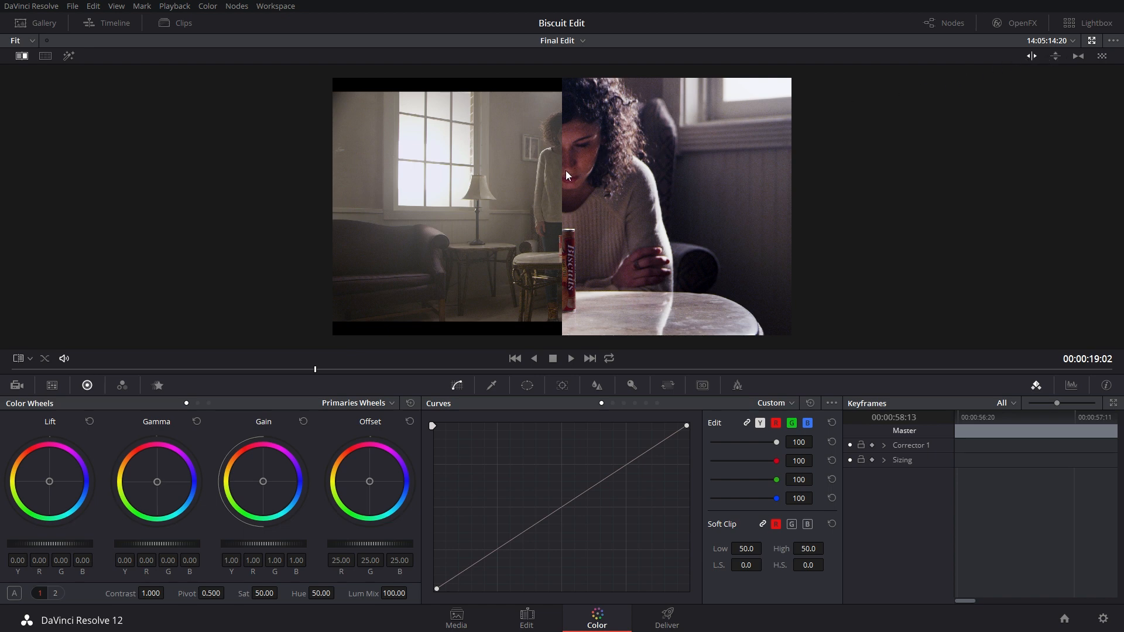
{"action": "left_click_drag", "start_coordinate": [562, 179], "coordinate": [575, 174]}
{"action": "left_click_drag", "start_coordinate": [646, 174], "coordinate": [557, 177]}
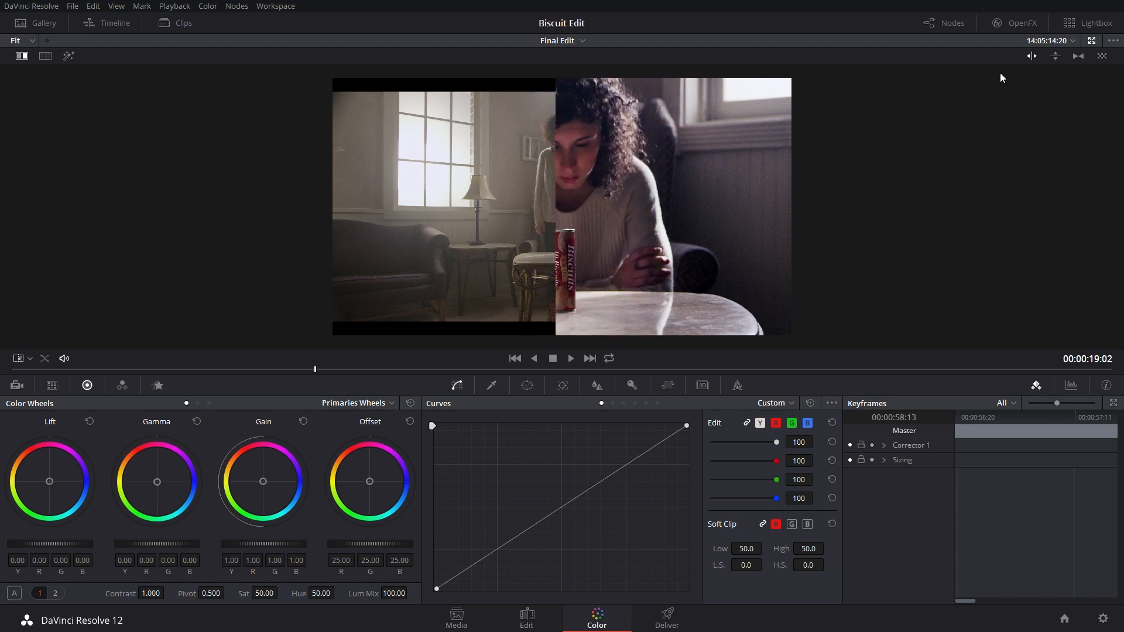
Compare clip 02 with the still using horizontal, mix and vertical wipes, and return the viewer to normal size.
{"action": "left_click", "coordinate": [1056, 56]}
{"action": "mouse_move", "coordinate": [603, 211]}
{"action": "left_mouse_down"}
{"action": "mouse_move", "coordinate": [600, 167]}
{"action": "mouse_move", "coordinate": [607, 189]}
{"action": "left_mouse_up"}
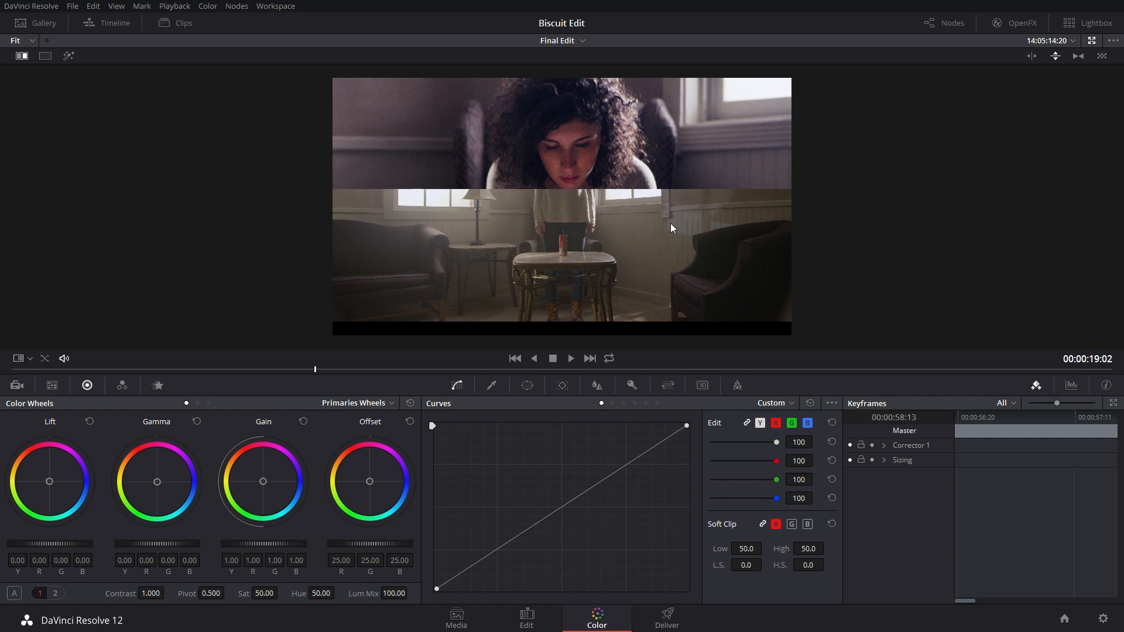
{"action": "left_click", "coordinate": [1077, 55]}
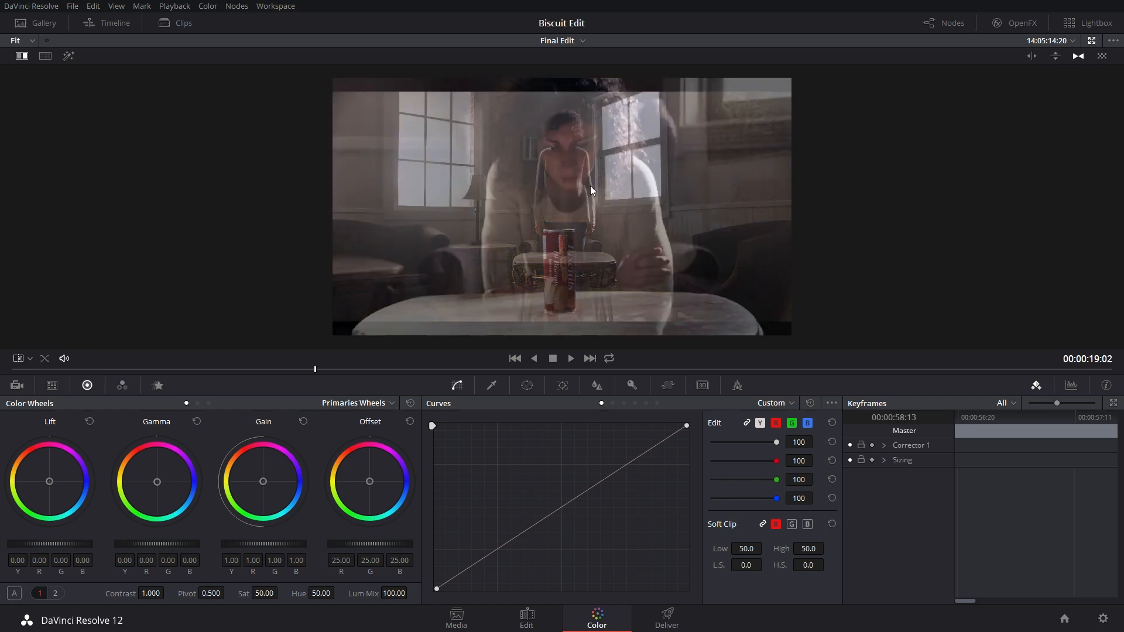
{"action": "left_click_drag", "start_coordinate": [642, 180], "coordinate": [476, 159]}
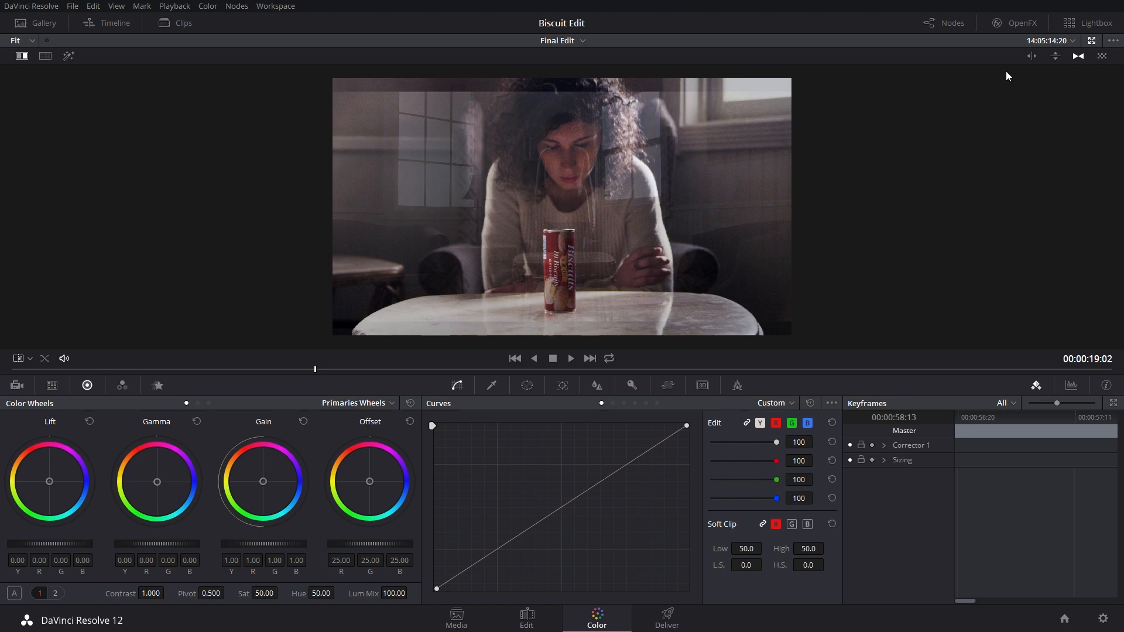
{"action": "left_click", "coordinate": [1031, 56]}
{"action": "left_click_drag", "start_coordinate": [624, 166], "coordinate": [582, 163]}
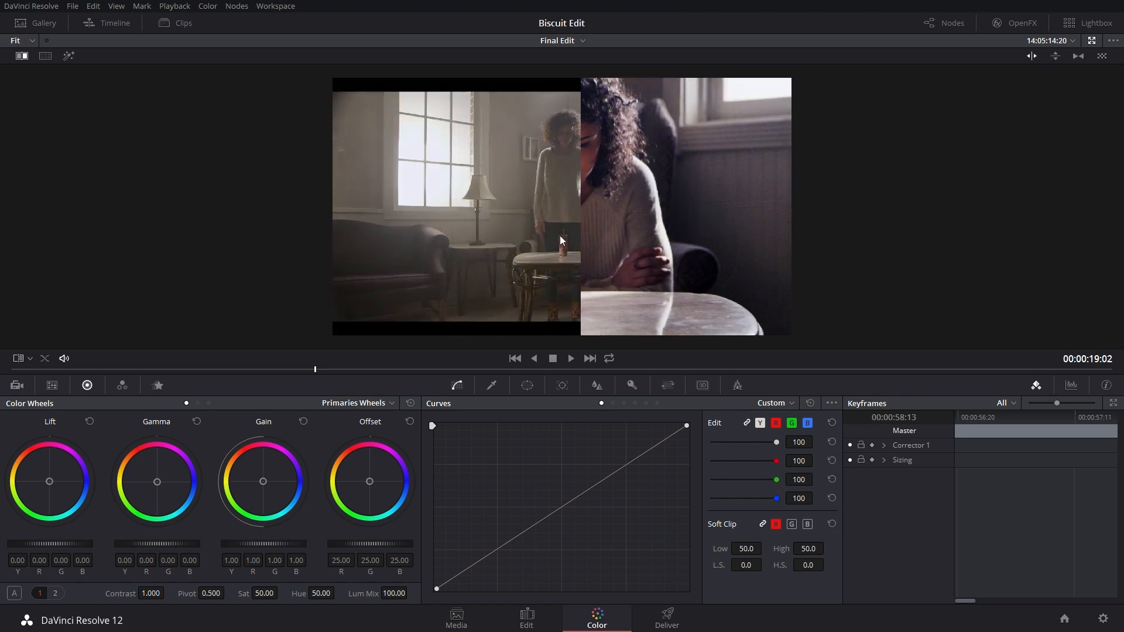
{"action": "key", "text": "alt+f"}
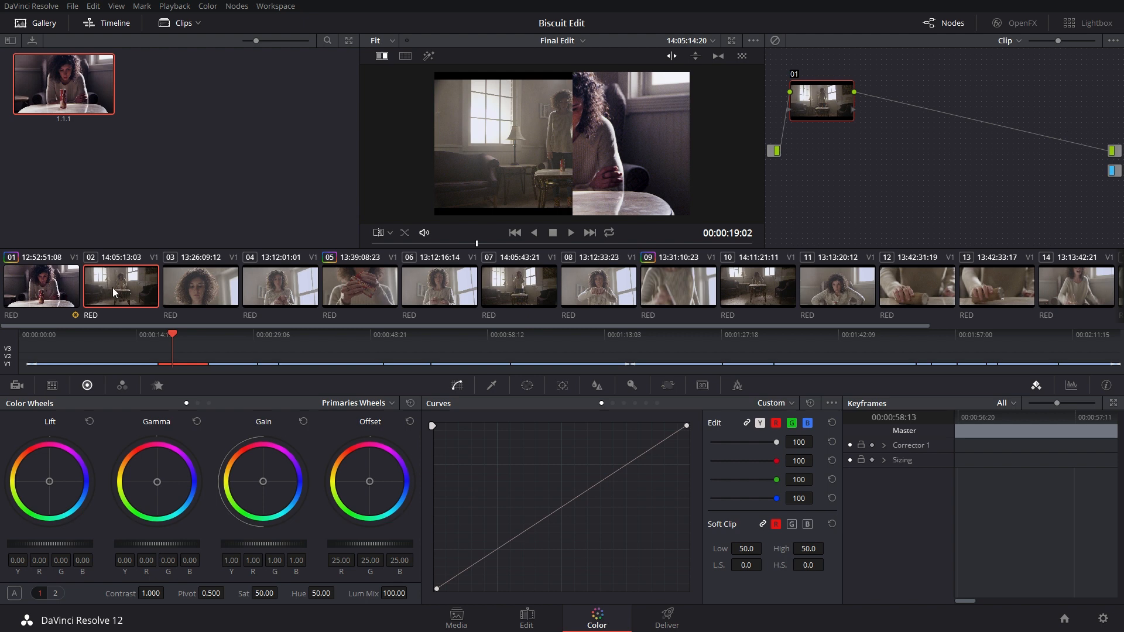
Copy clip 01's grade onto clip 02, and with the reference wipe hidden, reposition nodes 05 and 03 in the graph.
{"action": "middle_click", "coordinate": [50, 287]}
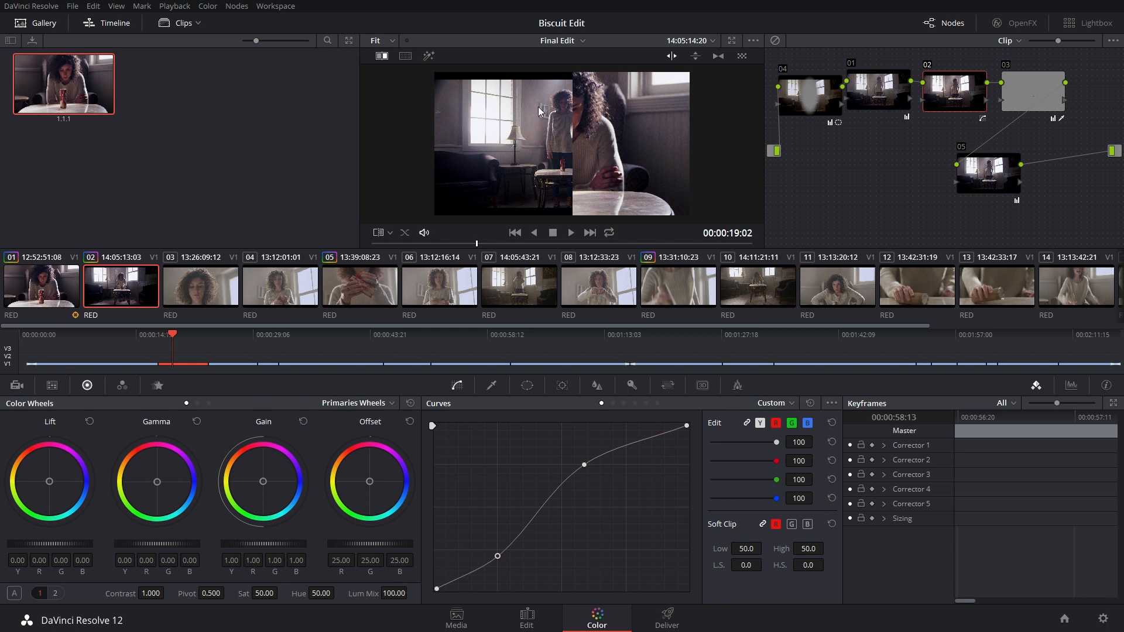
{"action": "left_click", "coordinate": [382, 57]}
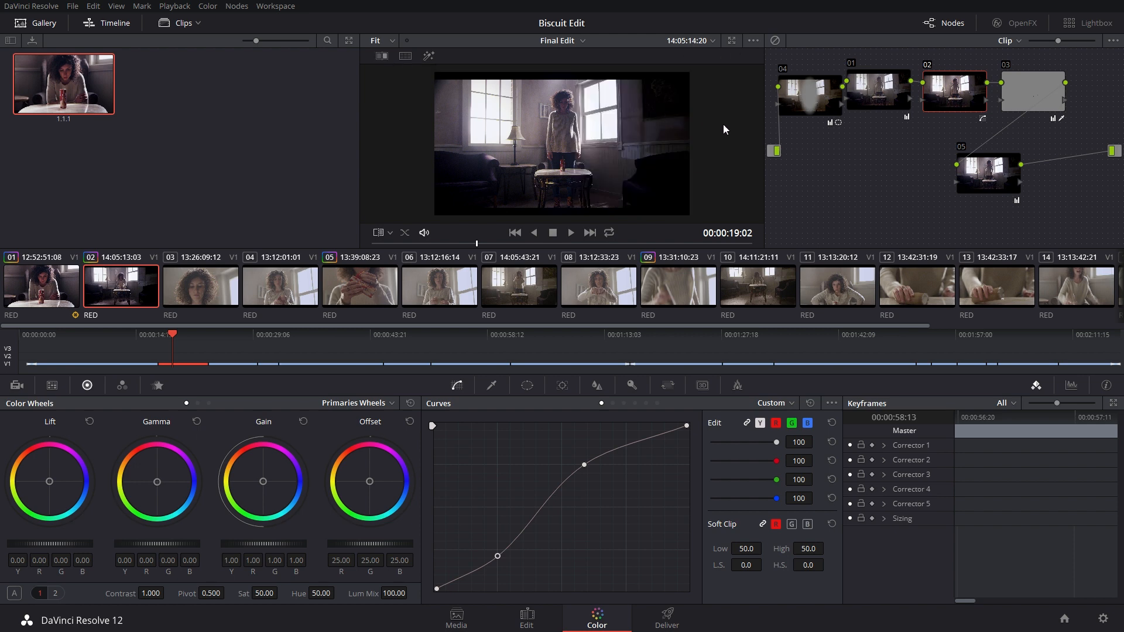
{"action": "left_click_drag", "start_coordinate": [996, 171], "coordinate": [1033, 169]}
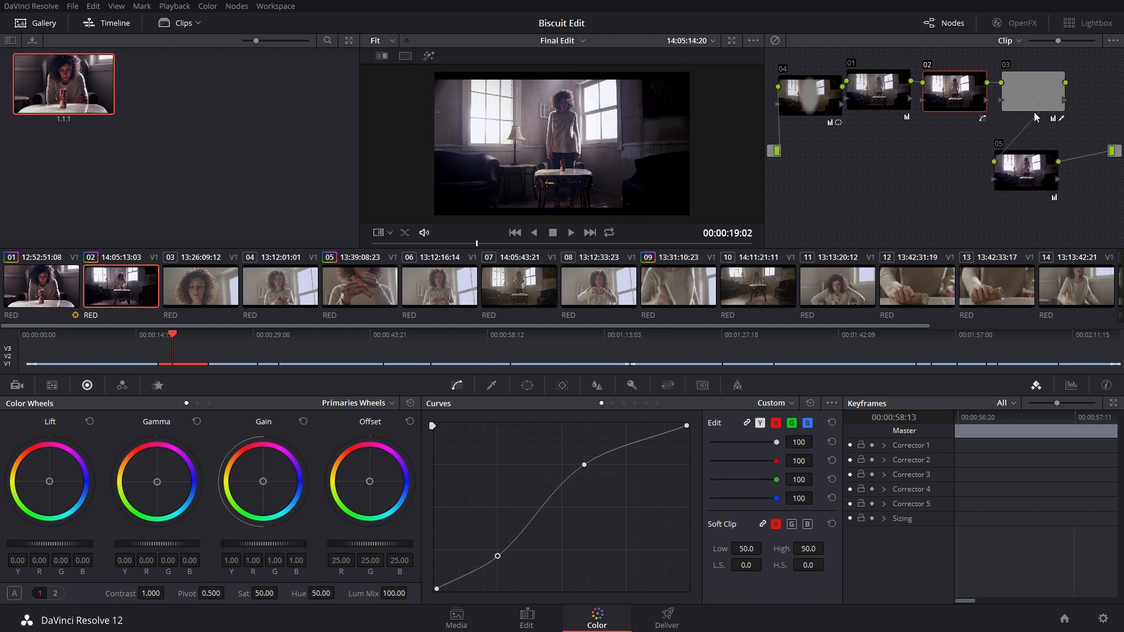
{"action": "left_click_drag", "start_coordinate": [1034, 115], "coordinate": [1028, 109]}
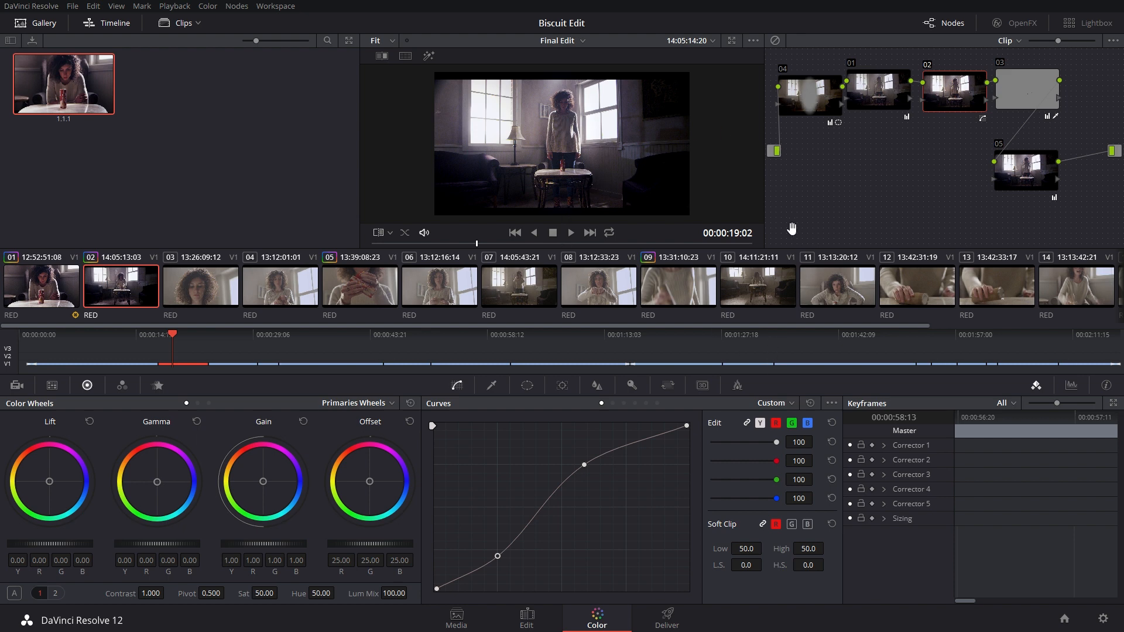
In the enlarged viewer, shift node 04's circular window over the standing woman, to about pan 50.34 and tilt 50.94.
{"action": "left_click", "coordinate": [811, 111]}
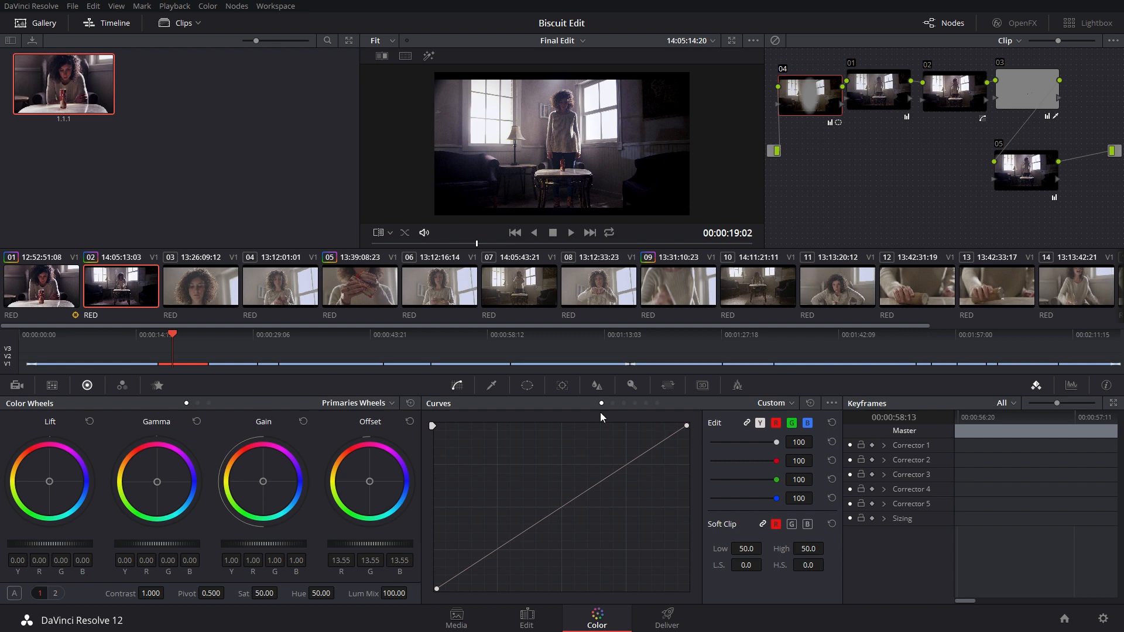
{"action": "left_click", "coordinate": [526, 386]}
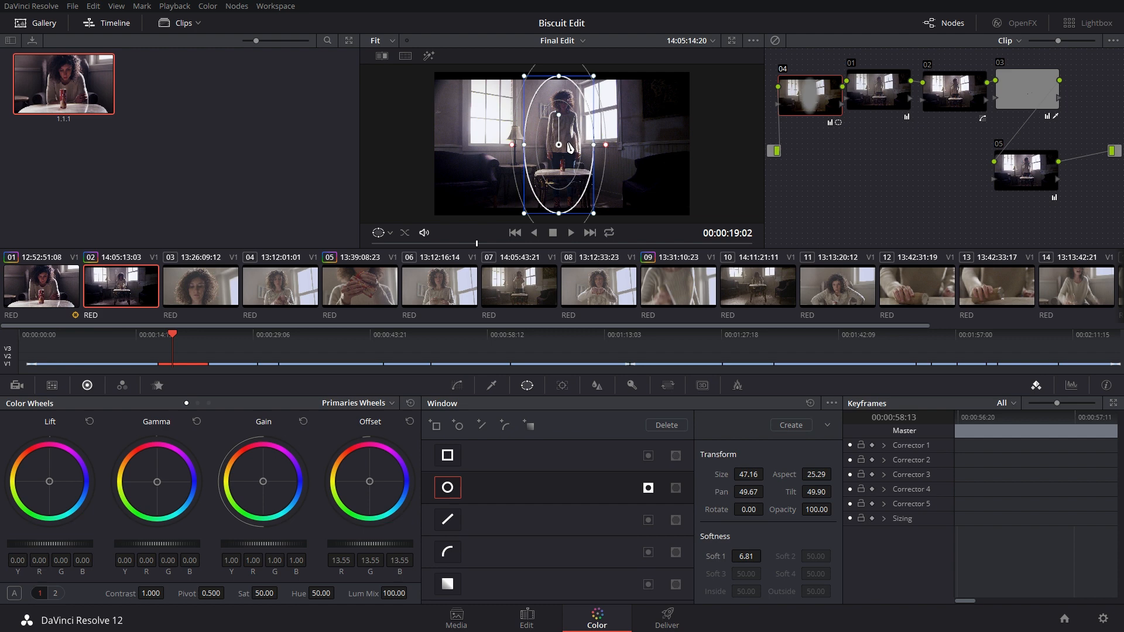
{"action": "key", "text": "alt+f"}
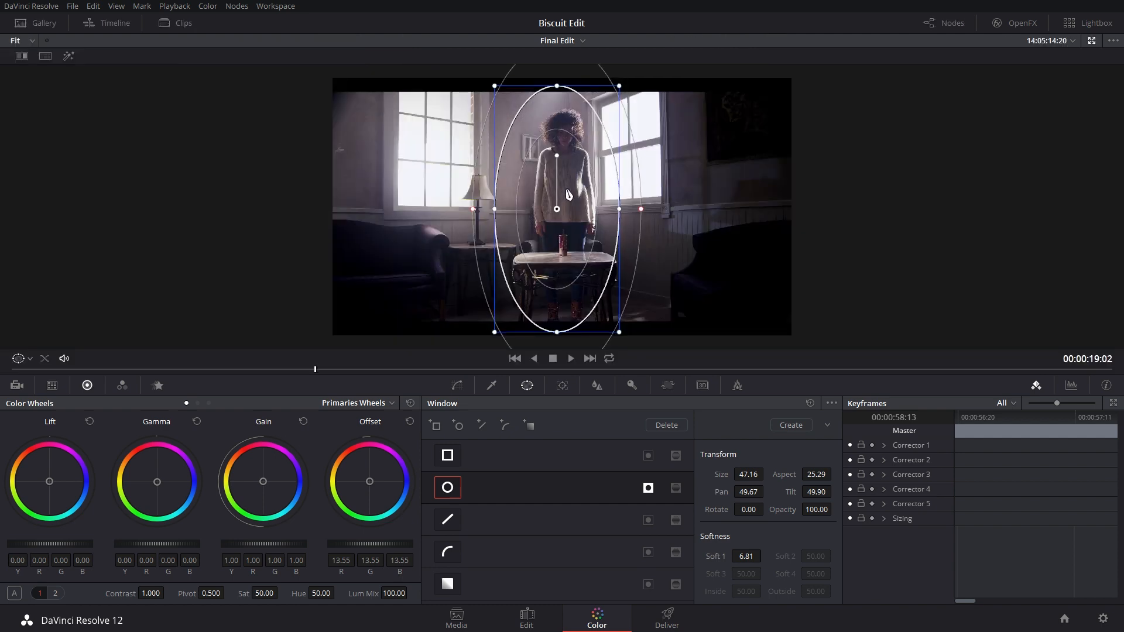
{"action": "left_click_drag", "start_coordinate": [568, 194], "coordinate": [579, 173]}
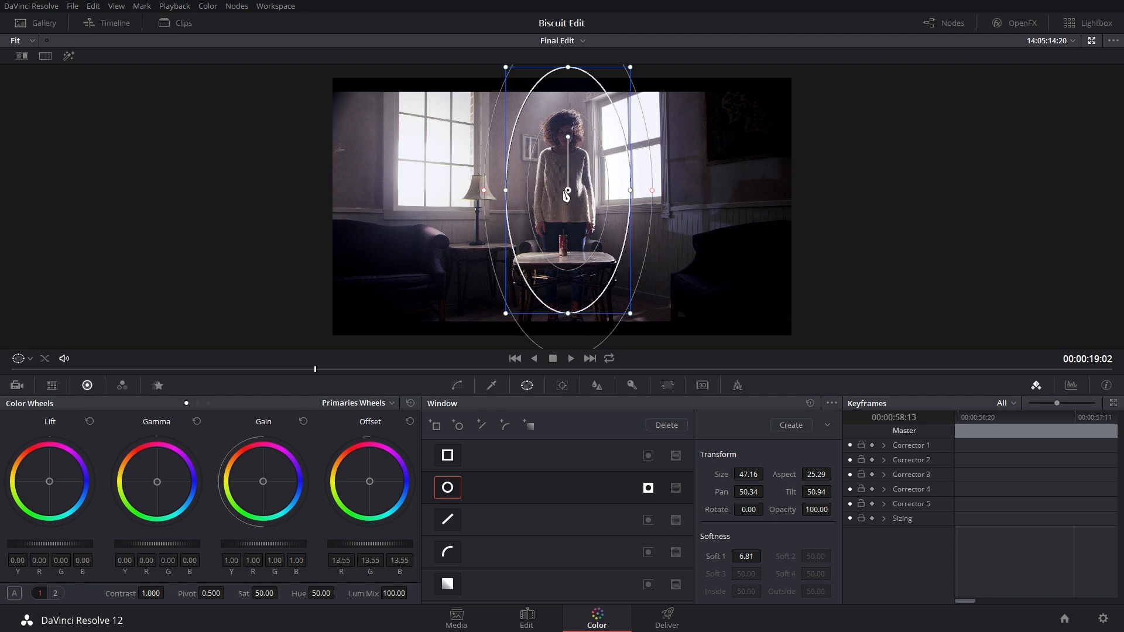
{"action": "key", "text": "alt+f"}
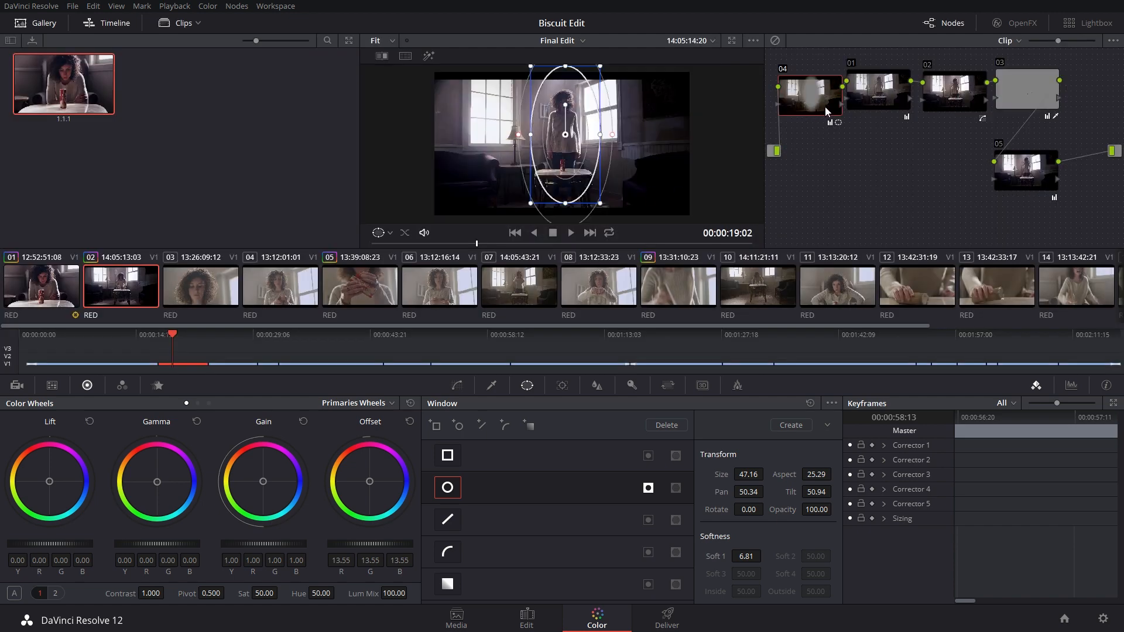
Rearrange the nodes to free up space and insert a new serial node before node 04, placed below it.
{"action": "left_click_drag", "start_coordinate": [826, 111], "coordinate": [876, 107]}
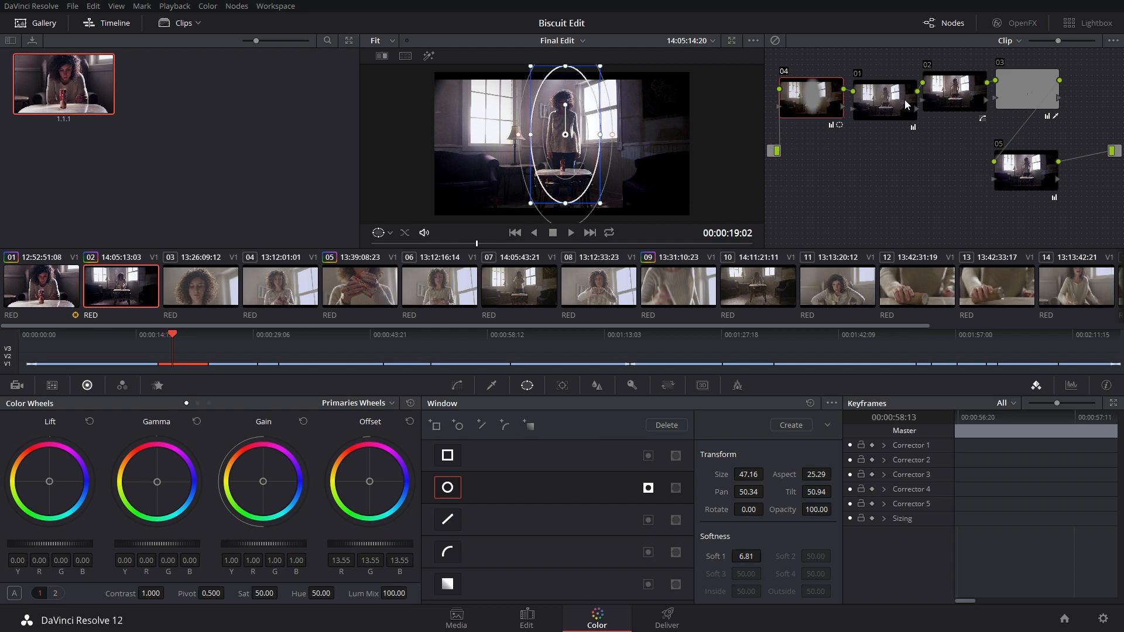
{"action": "left_click_drag", "start_coordinate": [1026, 167], "coordinate": [1047, 195]}
{"action": "left_click_drag", "start_coordinate": [1009, 104], "coordinate": [1027, 135]}
{"action": "left_click_drag", "start_coordinate": [958, 98], "coordinate": [993, 88]}
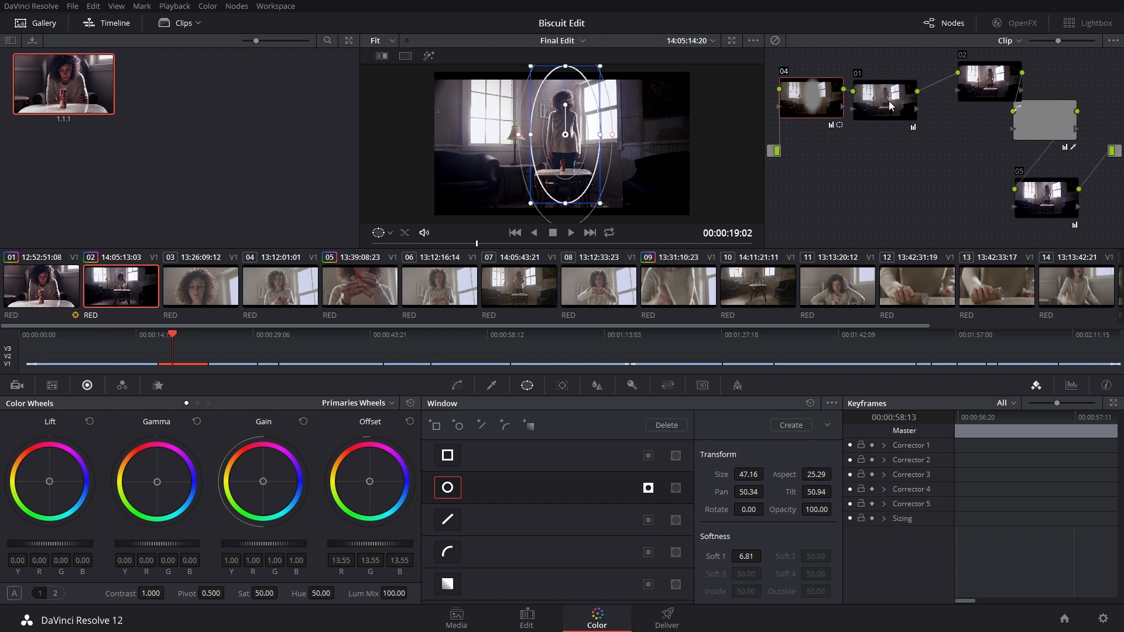
{"action": "left_click_drag", "start_coordinate": [889, 101], "coordinate": [929, 83]}
{"action": "left_click_drag", "start_coordinate": [822, 87], "coordinate": [864, 72]}
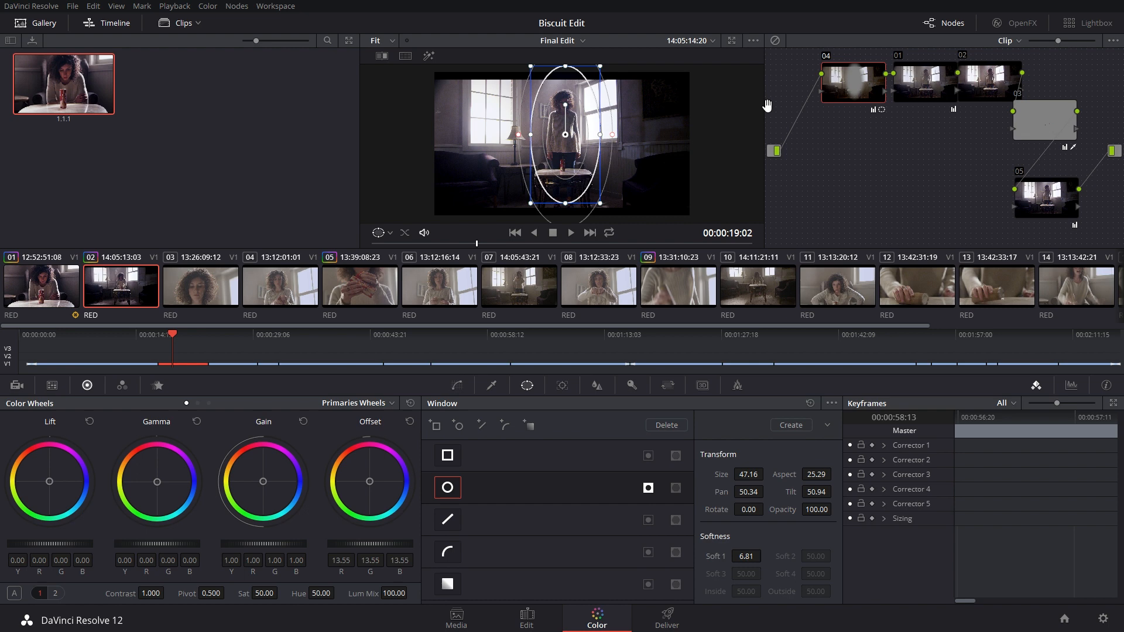
{"action": "key", "text": "shift+s"}
{"action": "left_click_drag", "start_coordinate": [849, 158], "coordinate": [821, 140]}
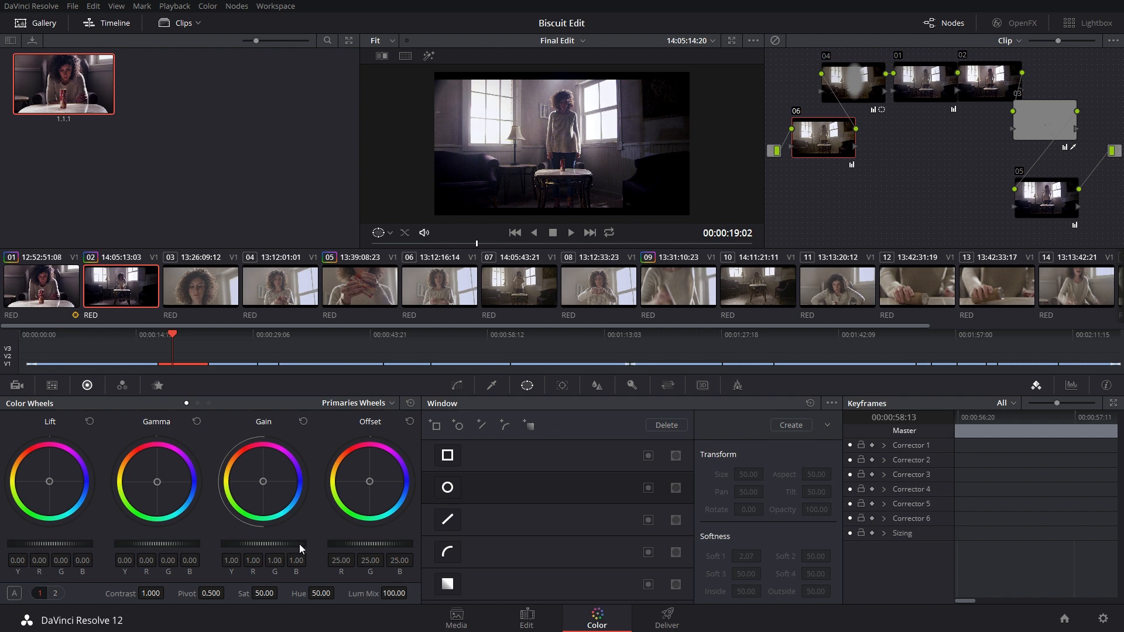
Raise node 01's master gamma to 0.02 and briefly check clip 02 against the reference wipe.
{"action": "left_click", "coordinate": [855, 81]}
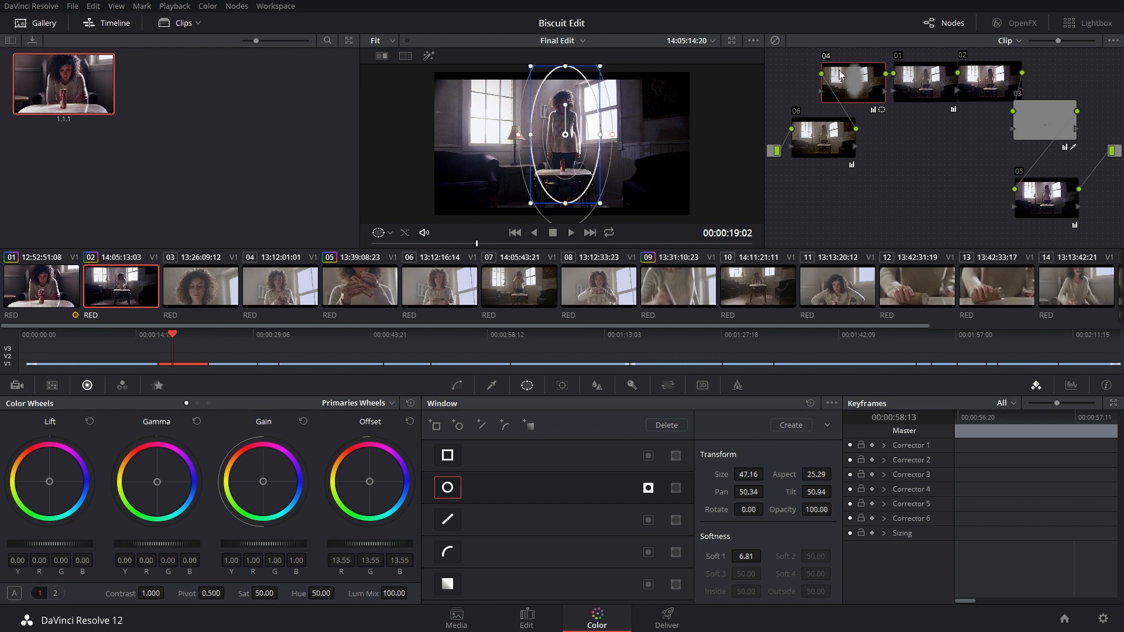
{"action": "left_click", "coordinate": [916, 83]}
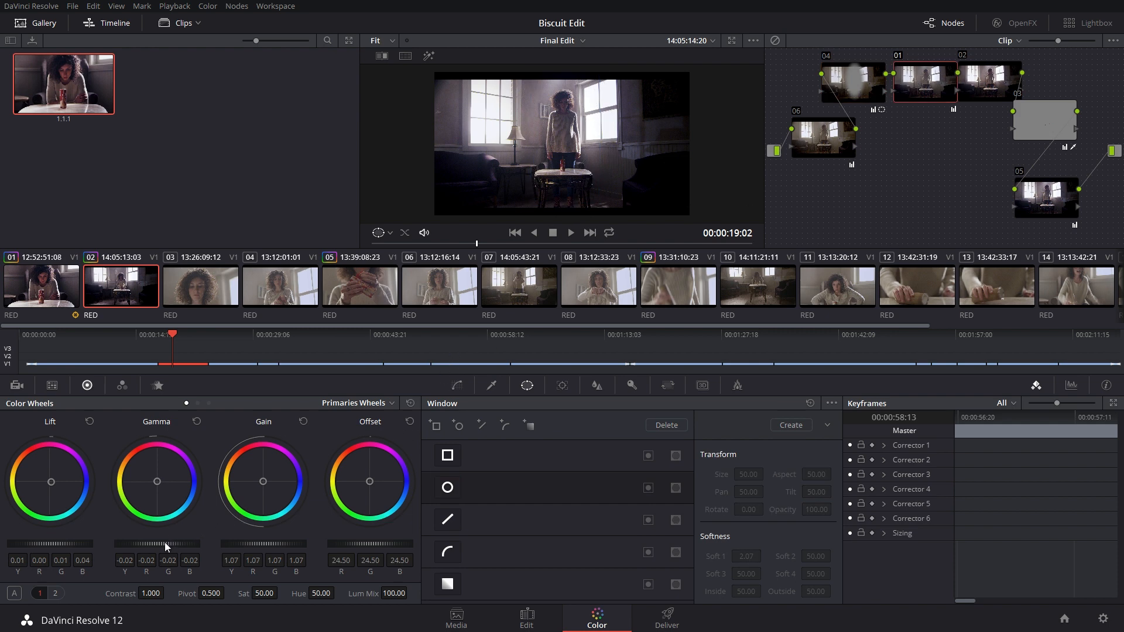
{"action": "left_click_drag", "start_coordinate": [199, 542], "coordinate": [278, 543]}
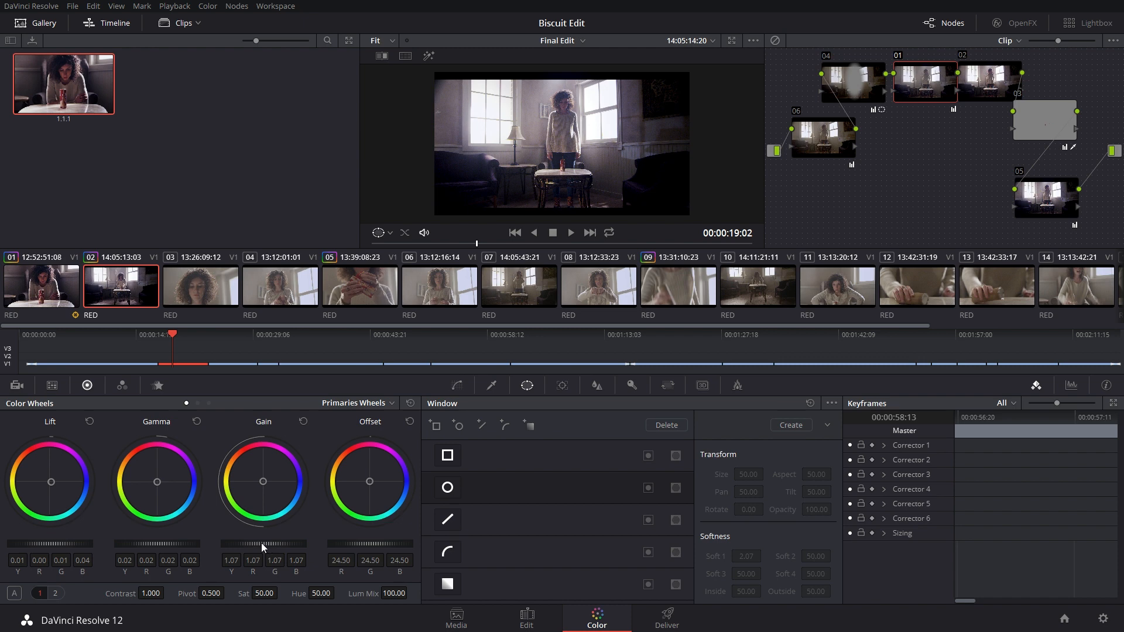
{"action": "left_click", "coordinate": [382, 56]}
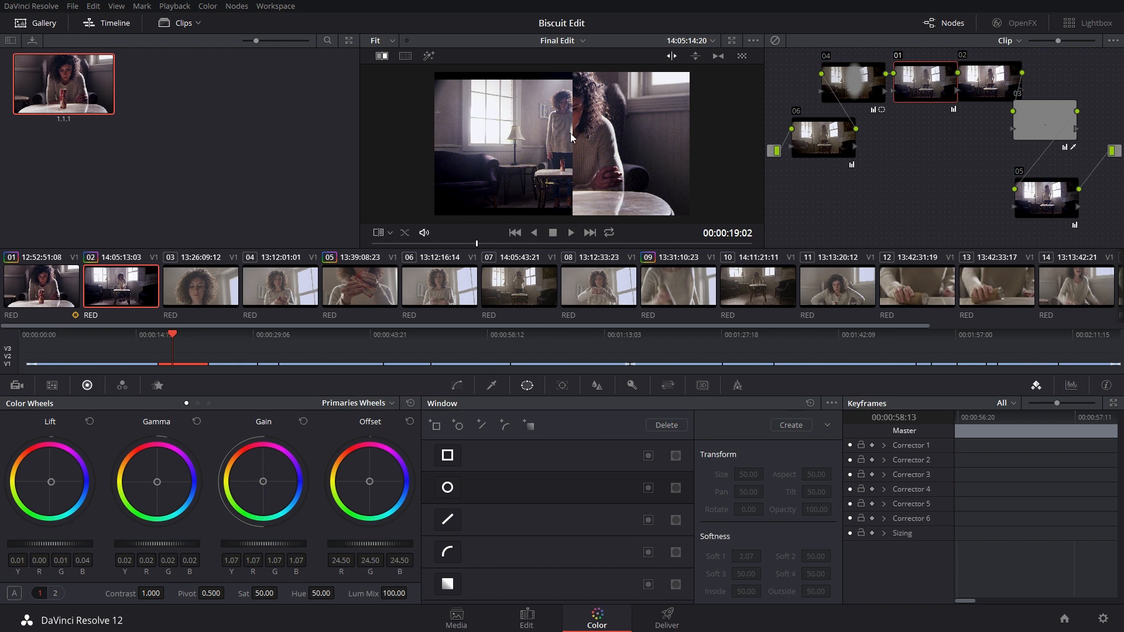
{"action": "left_click", "coordinate": [384, 56]}
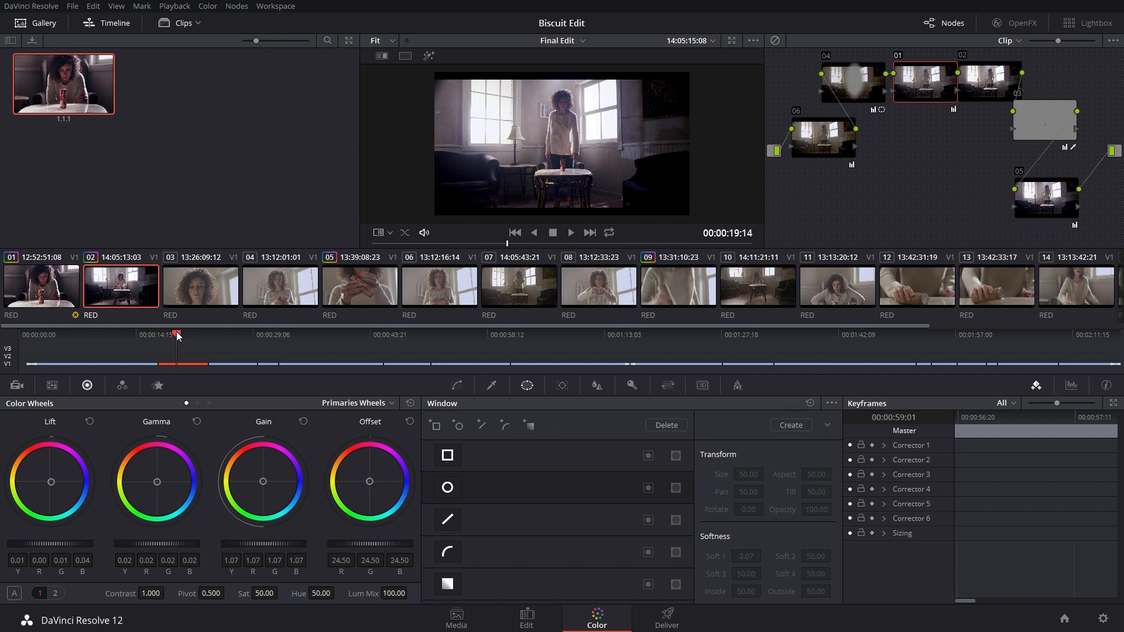
Show the video scopes for clip 02 at 00:00:19:14 and set them to Waveform.
{"action": "key", "text": "ctrl+shift+w"}
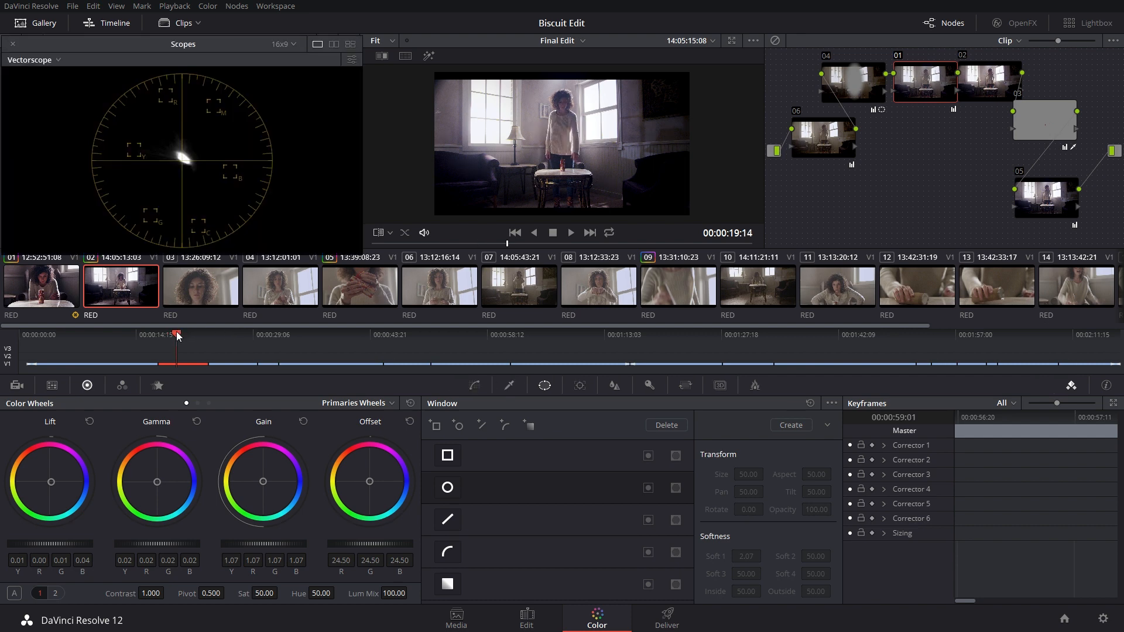
{"action": "left_click", "coordinate": [61, 62]}
{"action": "left_click", "coordinate": [62, 82]}
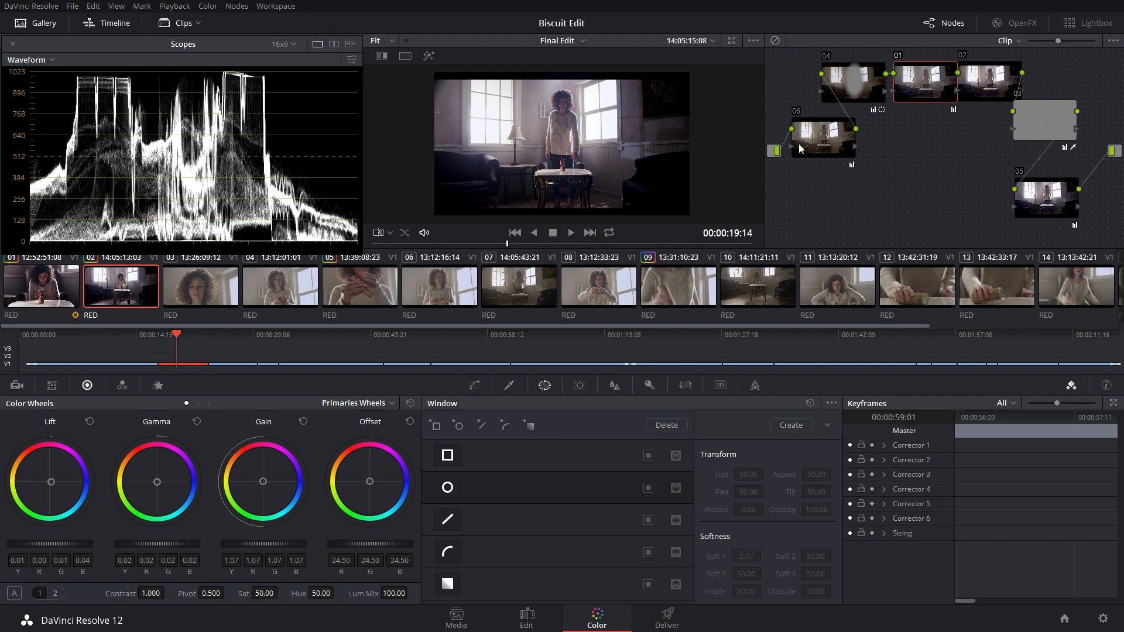
On node 01, raise the master lift to 0.03, lower the gain to 1.03 and reduce the saturation to 39.60.
{"action": "left_click", "coordinate": [873, 92]}
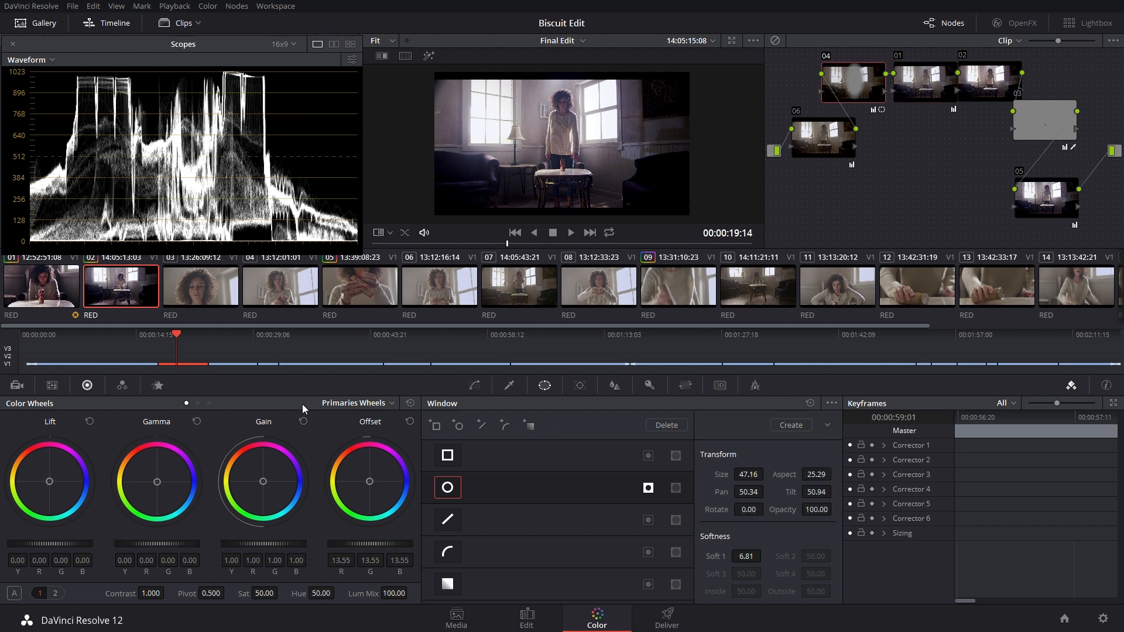
{"action": "left_click", "coordinate": [921, 89]}
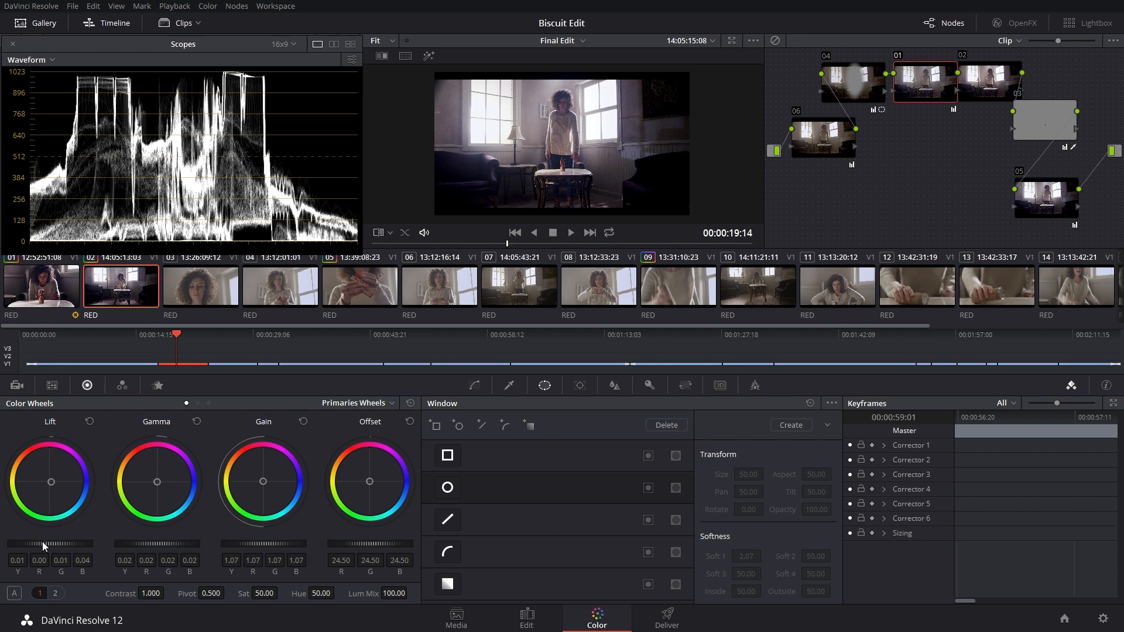
{"action": "left_click_drag", "start_coordinate": [47, 541], "coordinate": [130, 539]}
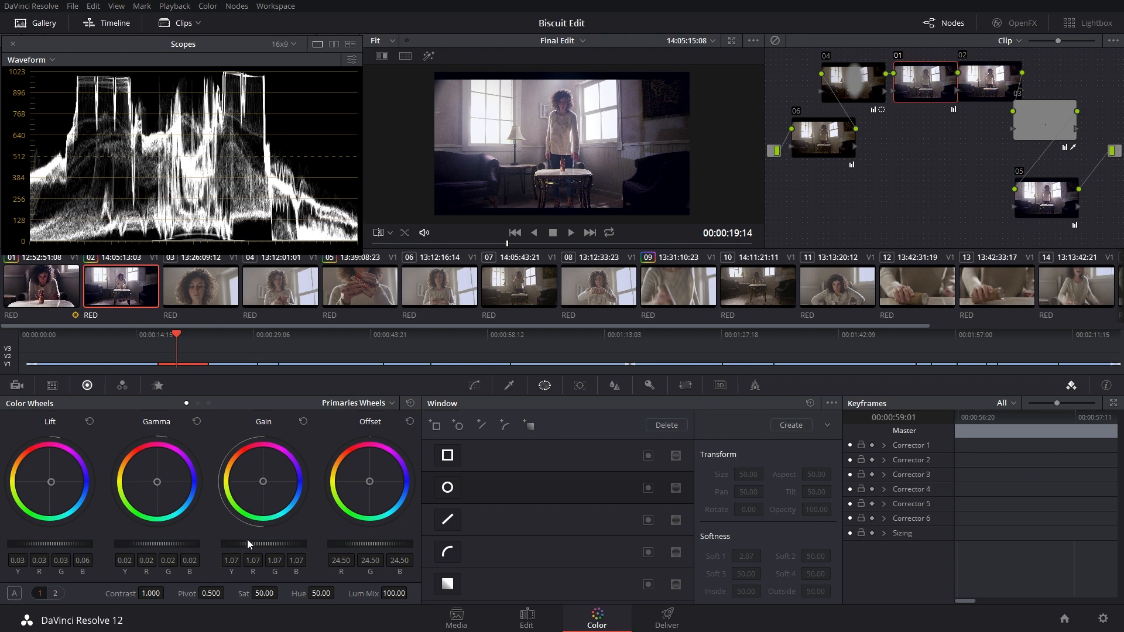
{"action": "left_click_drag", "start_coordinate": [264, 543], "coordinate": [213, 546]}
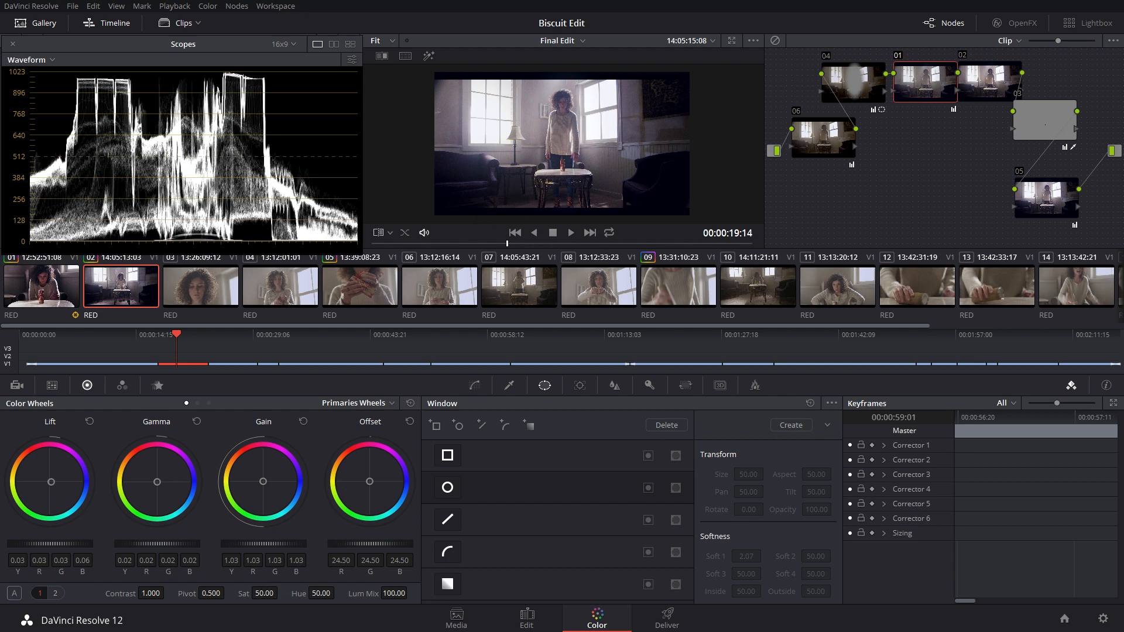
{"action": "left_click_drag", "start_coordinate": [281, 593], "coordinate": [261, 594]}
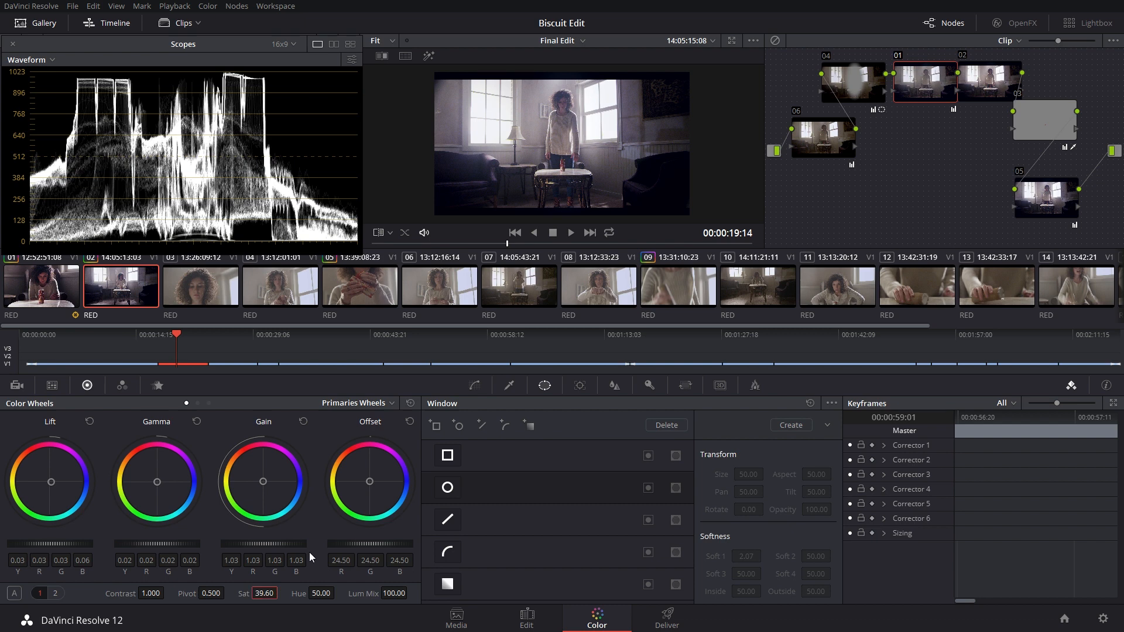
Check clip 02 against the reference wipe with the waveform, and close the scopes.
{"action": "left_click", "coordinate": [381, 56]}
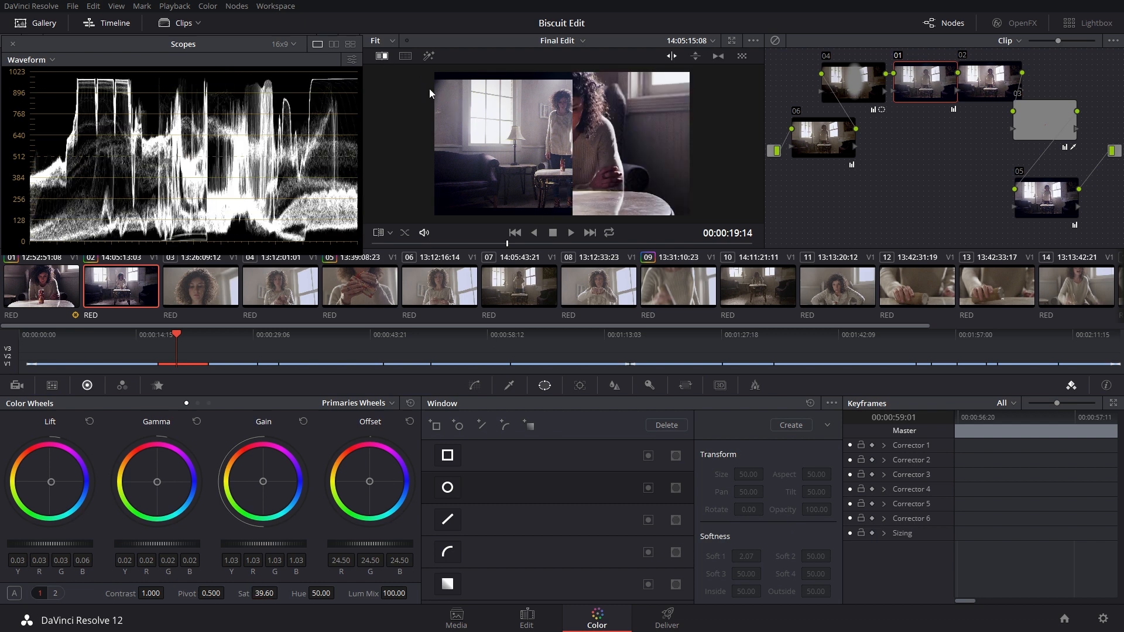
{"action": "left_click", "coordinate": [382, 56]}
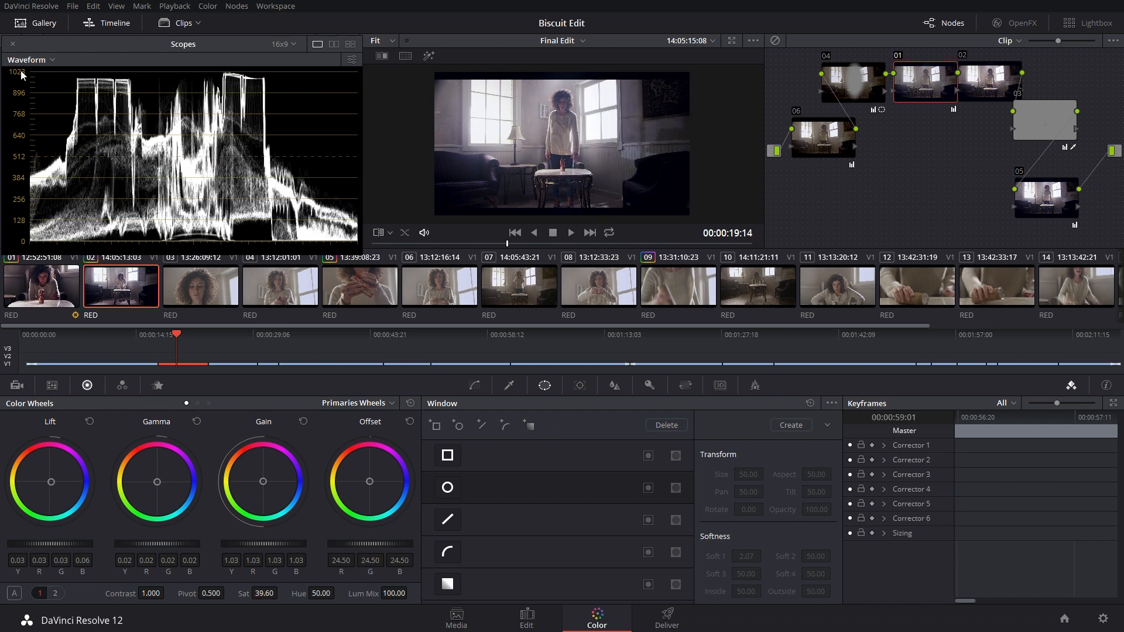
{"action": "left_click", "coordinate": [12, 44]}
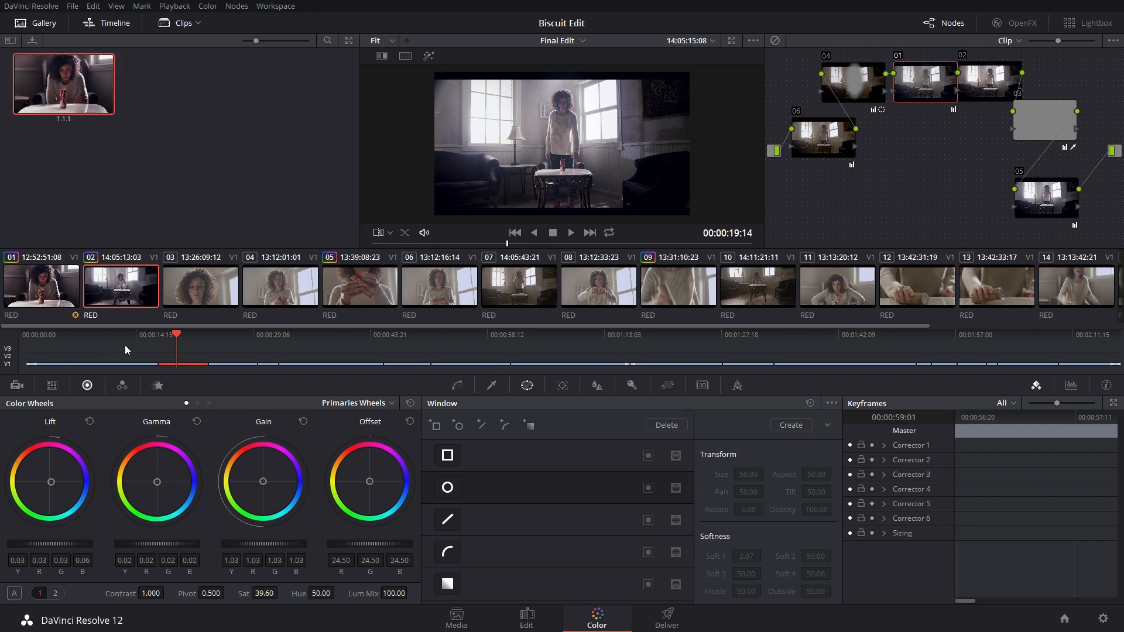
Play the timeline from near the end of clip 01 across the cut into clip 02 to review the match.
{"action": "left_click", "coordinate": [139, 336]}
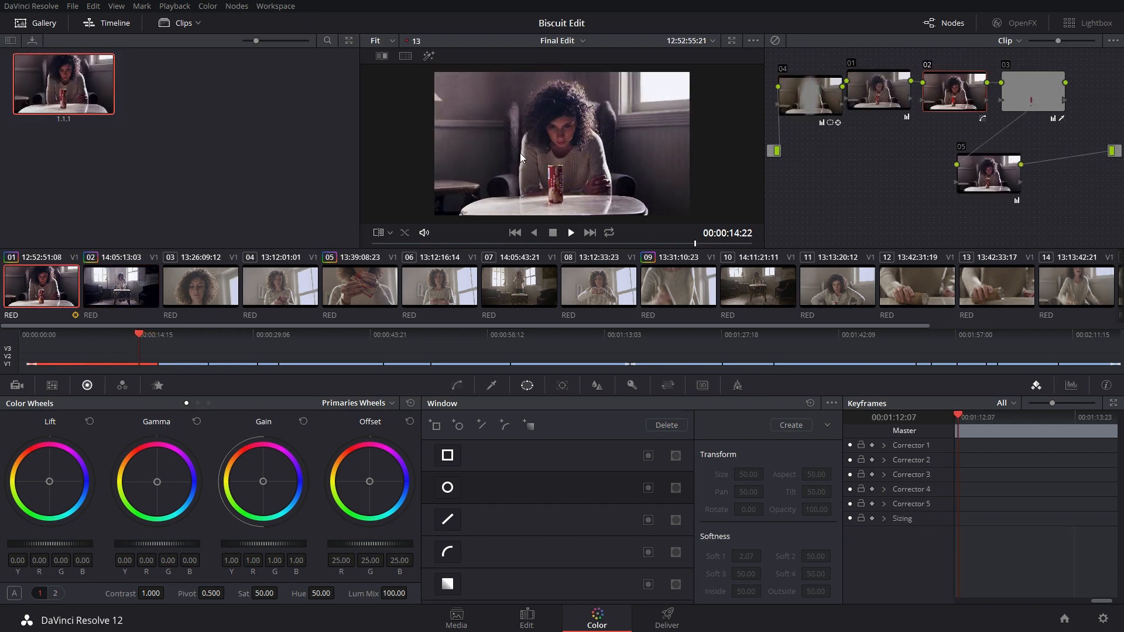
{"action": "key", "text": "space"}
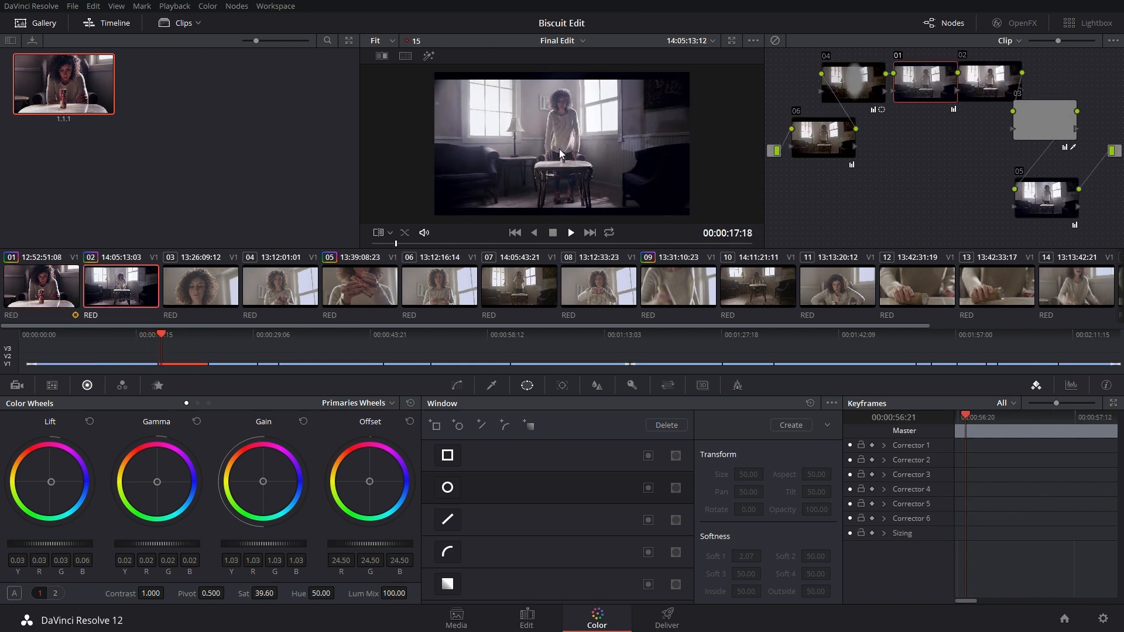
Review the cut between clips 01 and 02, and delete node 05 at the end of clip 02's node graph.
{"action": "key", "text": "j"}
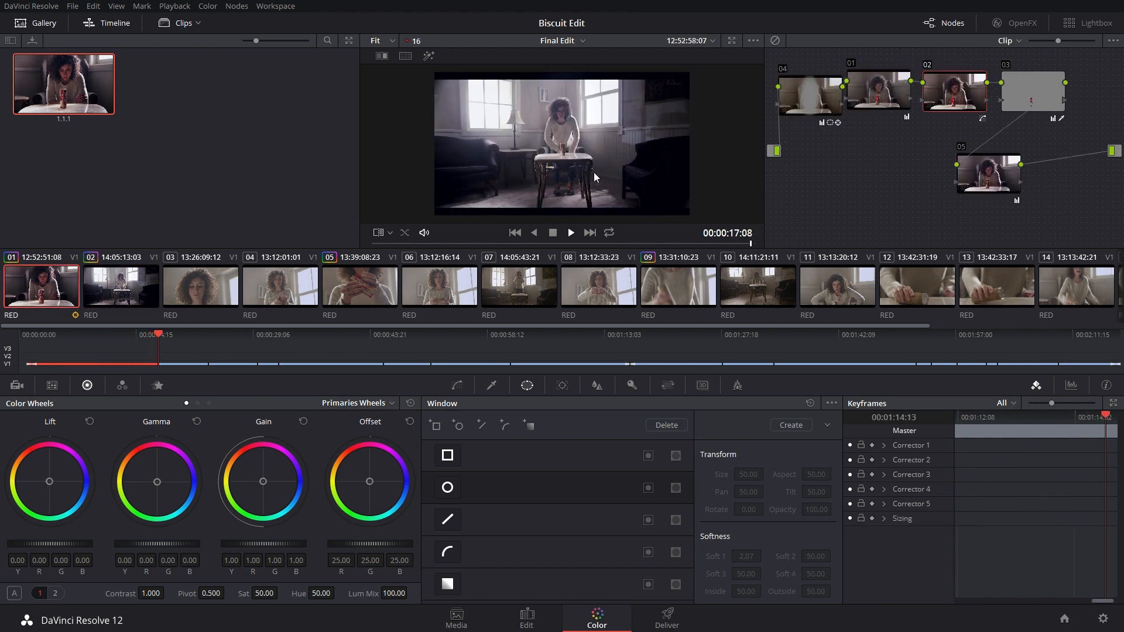
{"action": "key", "text": "Down"}
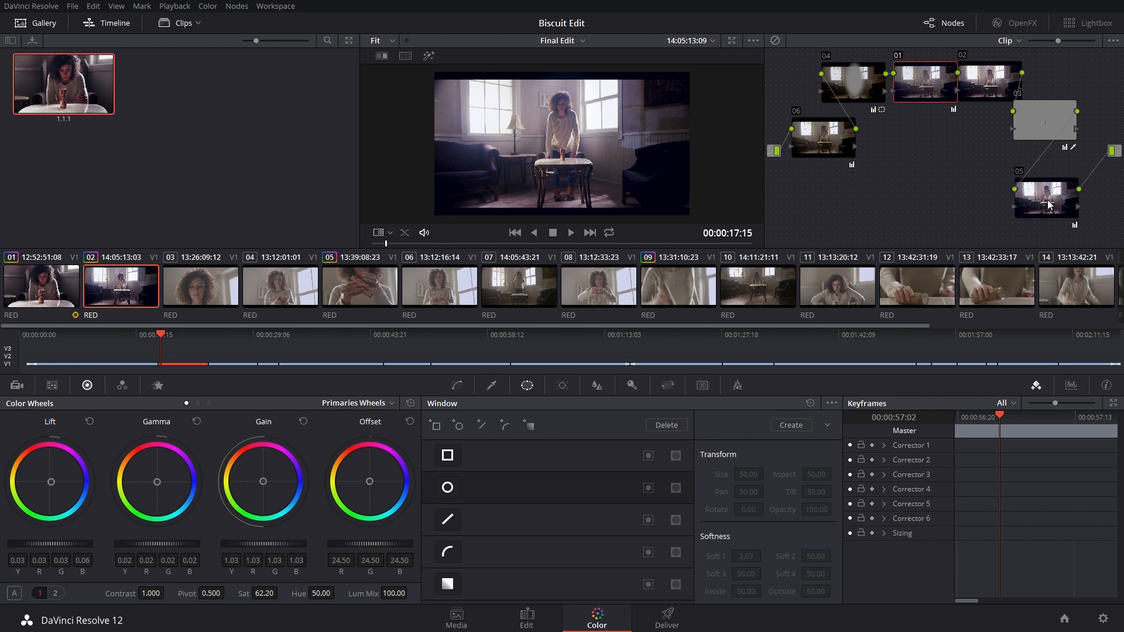
{"action": "left_click_drag", "start_coordinate": [1048, 199], "coordinate": [1037, 193]}
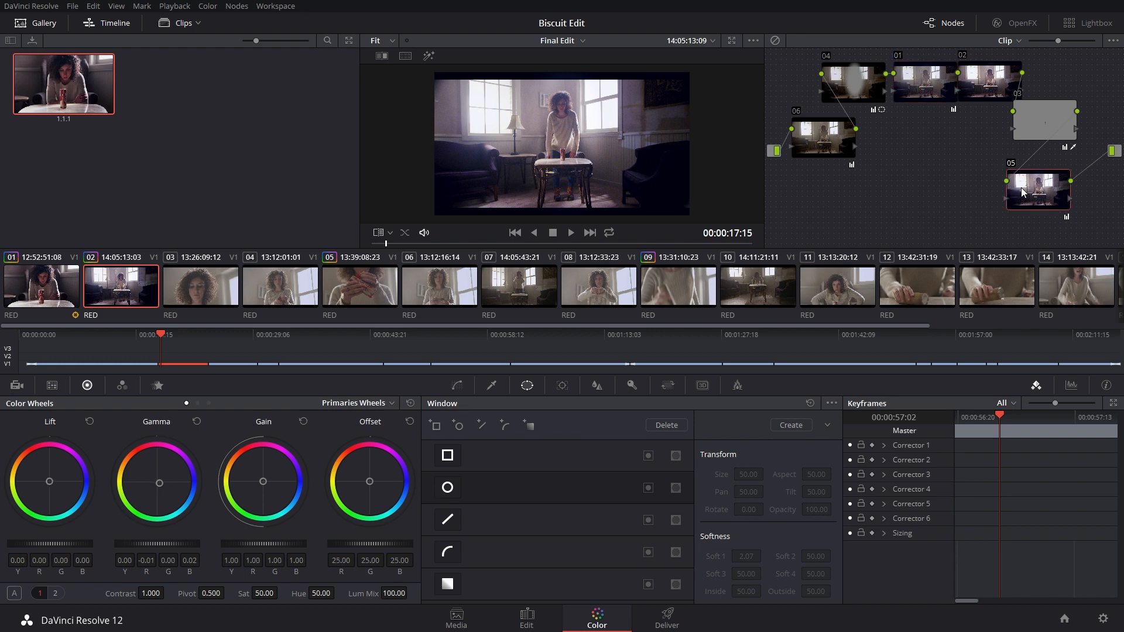
{"action": "right_click", "coordinate": [1027, 187]}
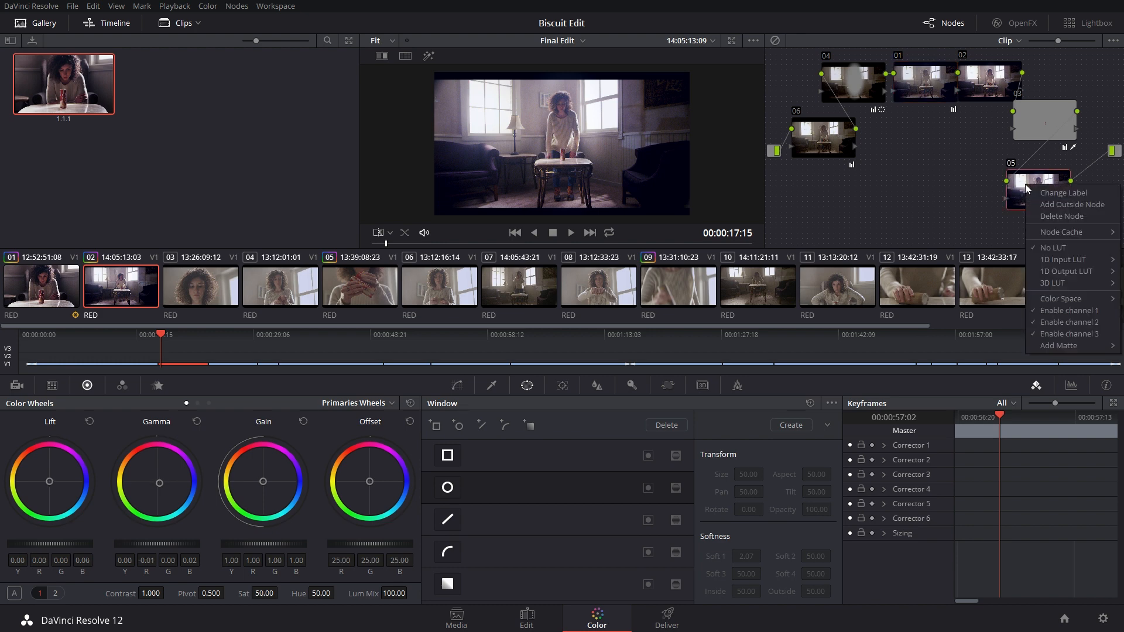
{"action": "left_click", "coordinate": [1054, 216]}
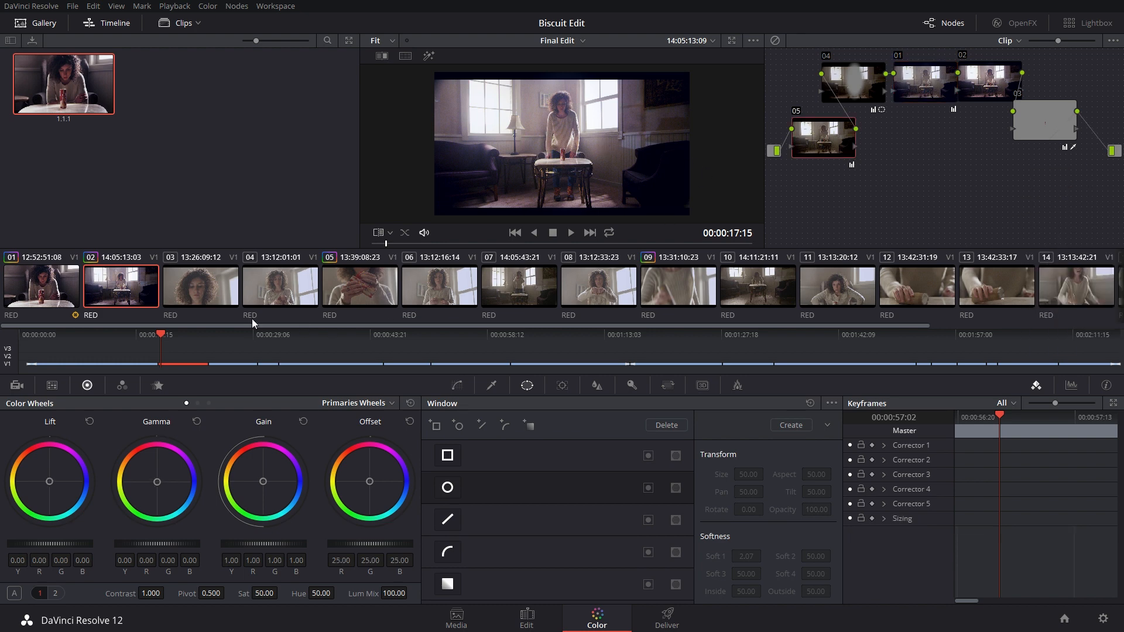
At 00:00:17:20, set node 01 of clip 02 to saturation 57.60 and offset 24.10, and grab a still of the frame.
{"action": "left_click", "coordinate": [154, 336]}
{"action": "left_click_drag", "start_coordinate": [153, 336], "coordinate": [162, 335]}
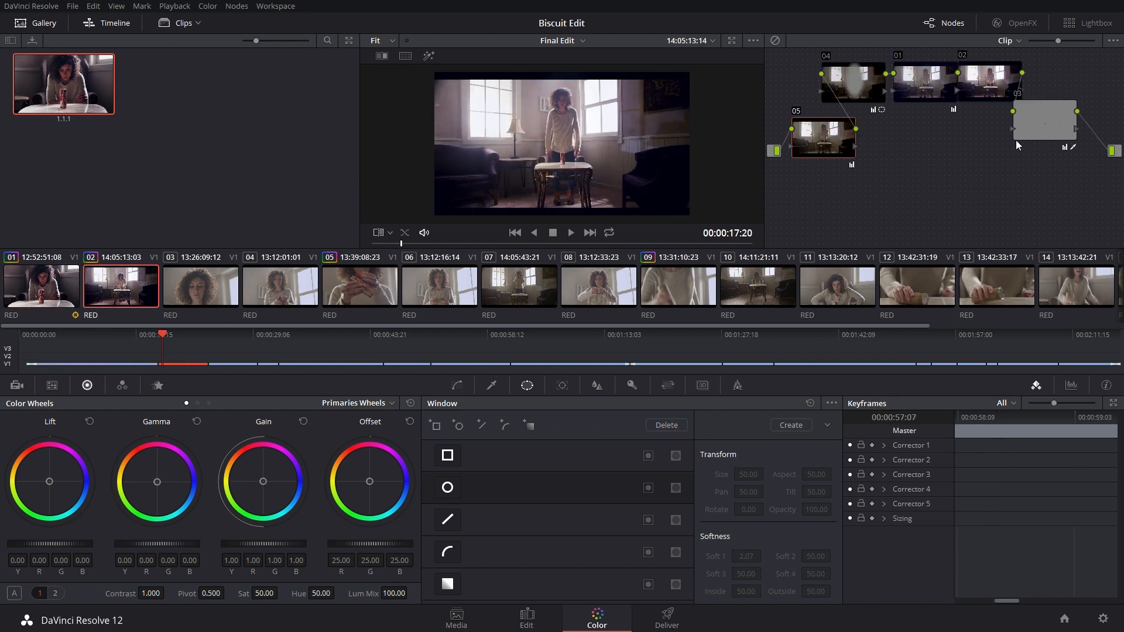
{"action": "left_click_drag", "start_coordinate": [1032, 117], "coordinate": [1043, 117]}
{"action": "left_click", "coordinate": [925, 87]}
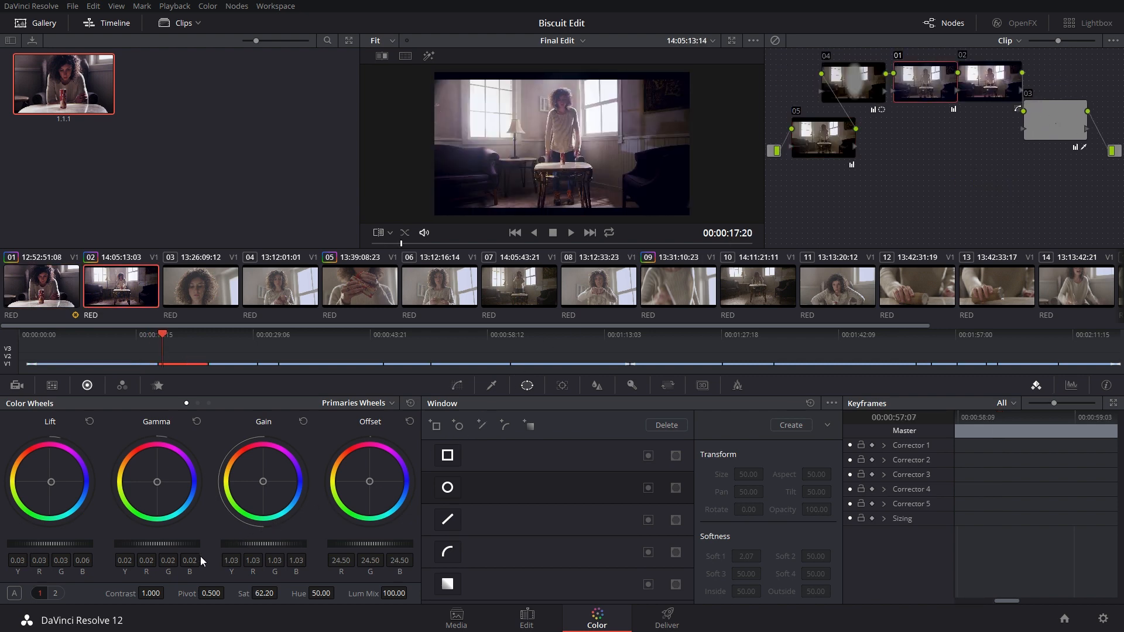
{"action": "left_click_drag", "start_coordinate": [261, 593], "coordinate": [248, 593]}
{"action": "left_click_drag", "start_coordinate": [356, 545], "coordinate": [347, 546]}
{"action": "key", "text": "ctrl+alt+g"}
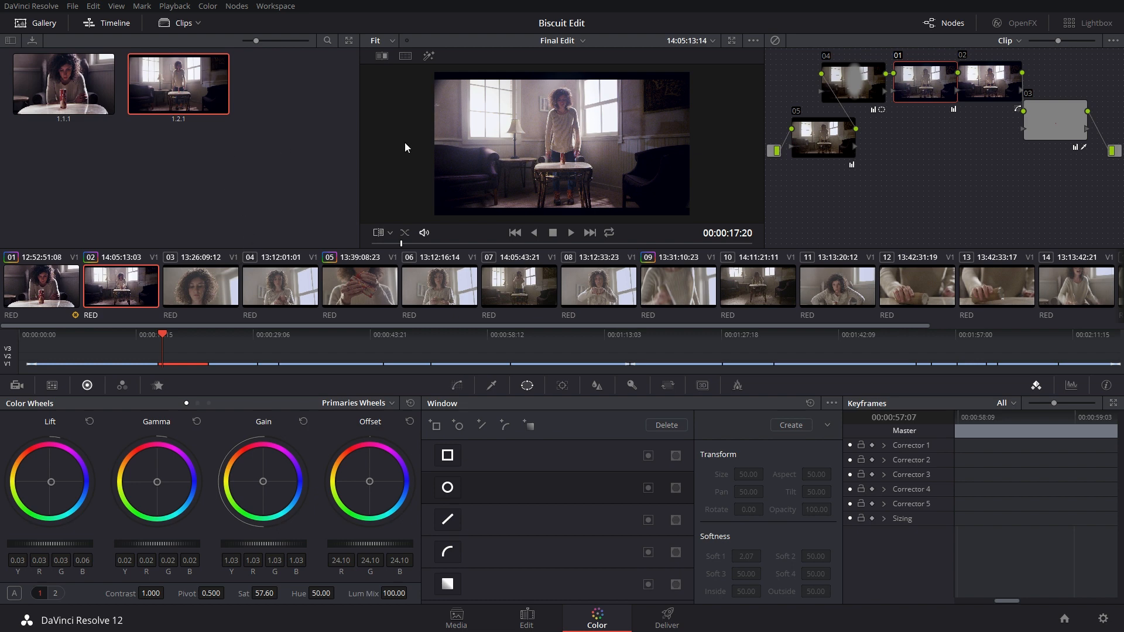
On clip 03, choose still 1.1.1 as reference and, using the waveform, set the master lift to -0.07 and the gain to 1.17.
{"action": "left_click", "coordinate": [215, 290]}
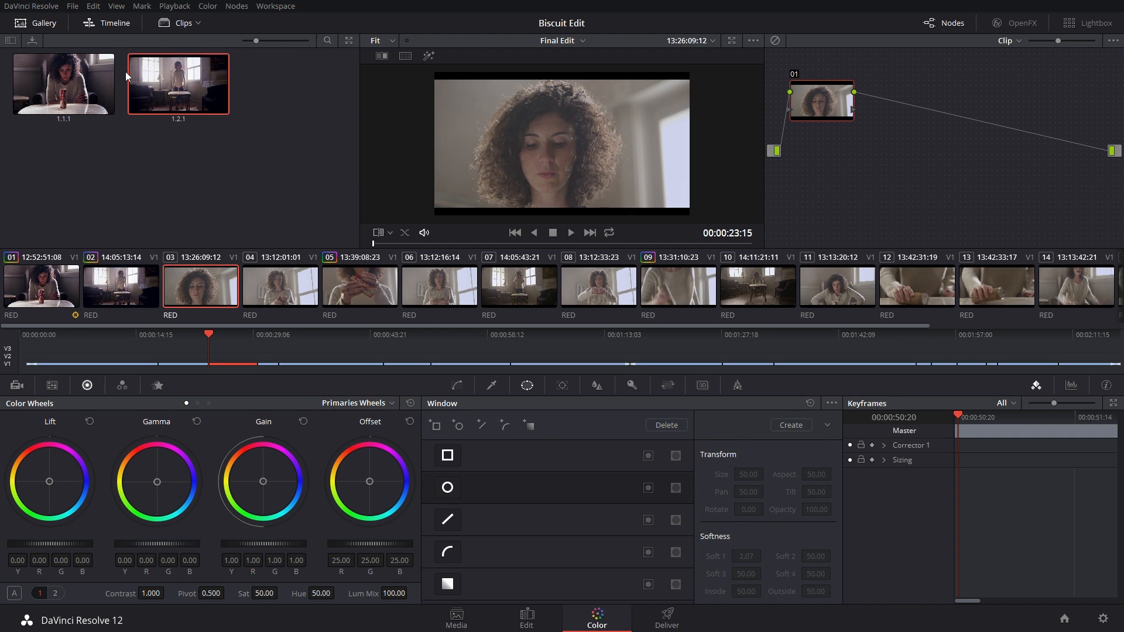
{"action": "left_click", "coordinate": [78, 86]}
{"action": "left_click", "coordinate": [382, 56]}
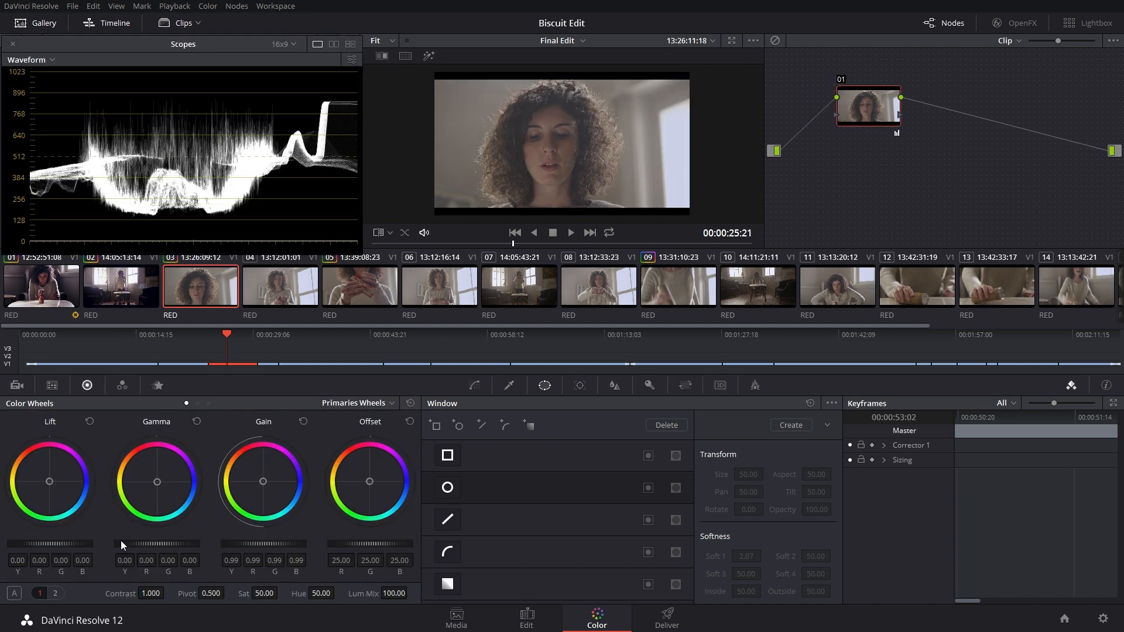
{"action": "left_click_drag", "start_coordinate": [88, 543], "coordinate": [29, 546]}
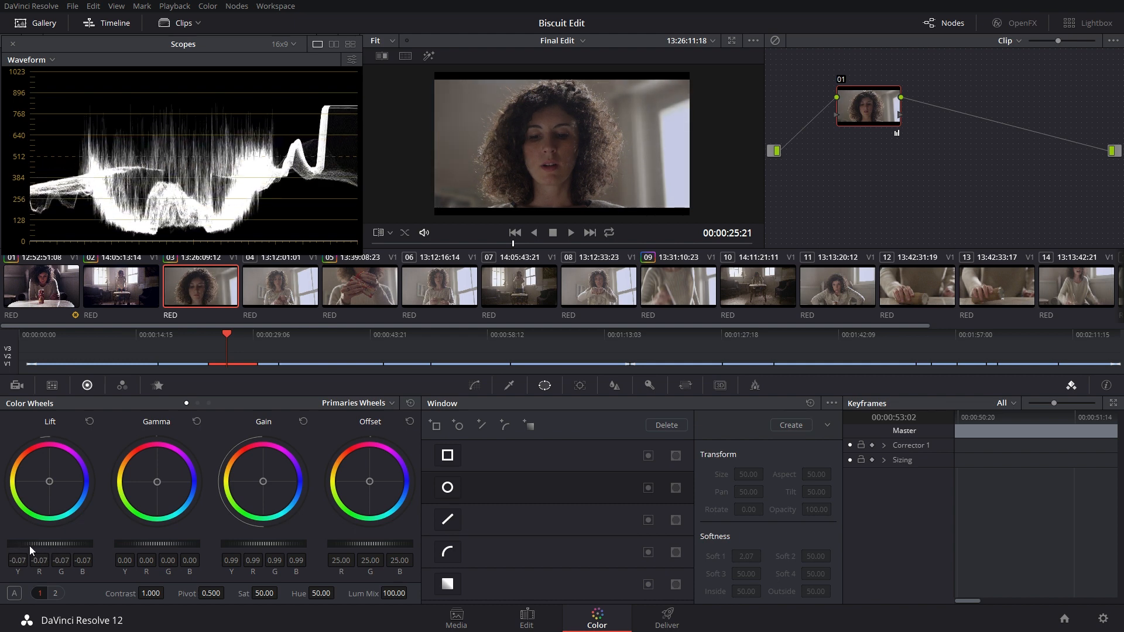
{"action": "left_click_drag", "start_coordinate": [286, 544], "coordinate": [413, 546]}
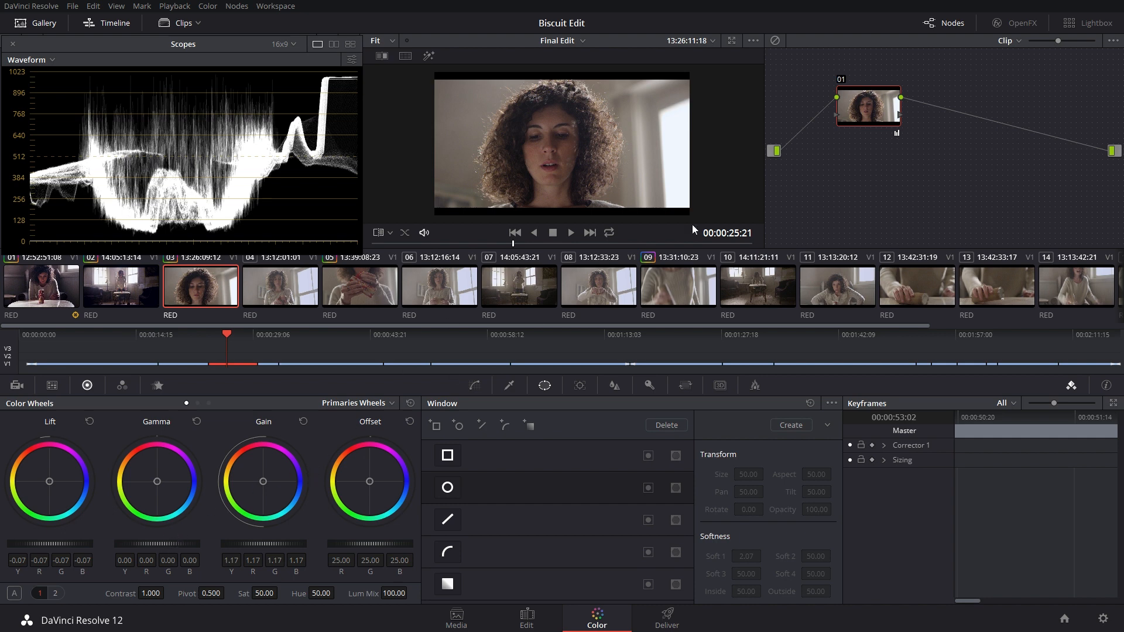
Check clip 03 in the Parade scope, and switch the scopes to Histogram.
{"action": "left_click_drag", "start_coordinate": [865, 109], "coordinate": [859, 111]}
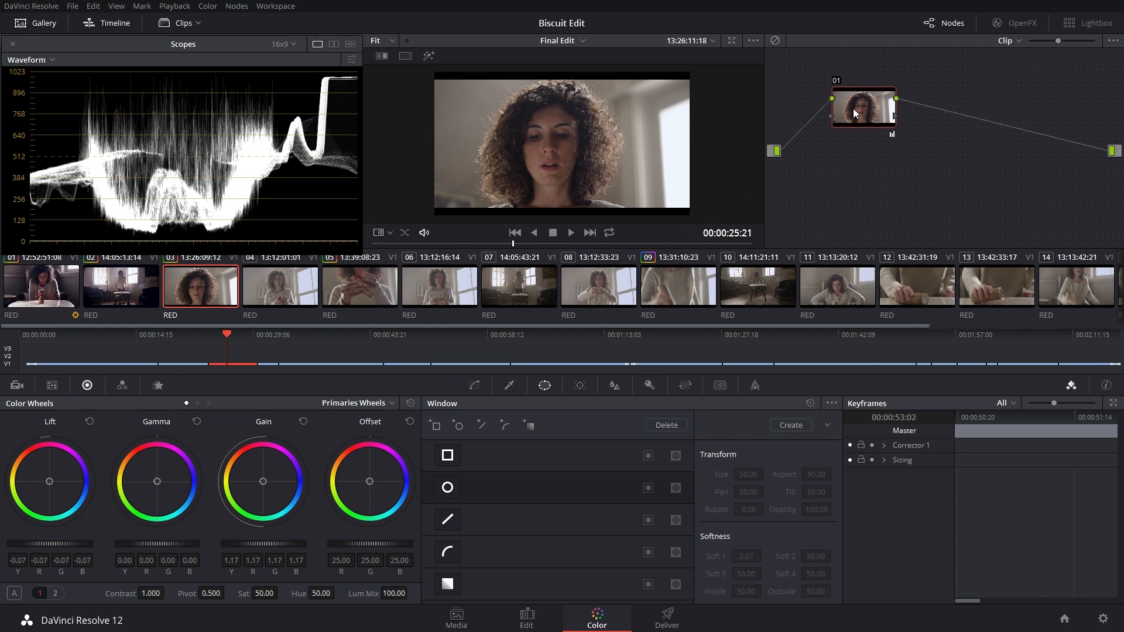
{"action": "left_click", "coordinate": [48, 61]}
{"action": "left_click", "coordinate": [45, 92]}
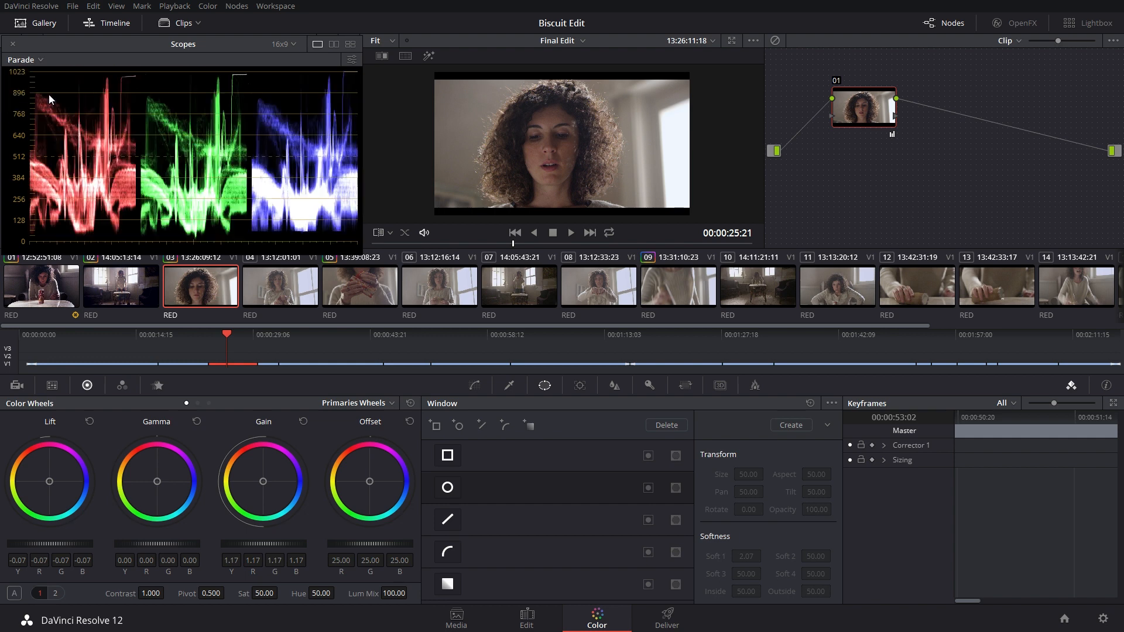
{"action": "left_click", "coordinate": [41, 60]}
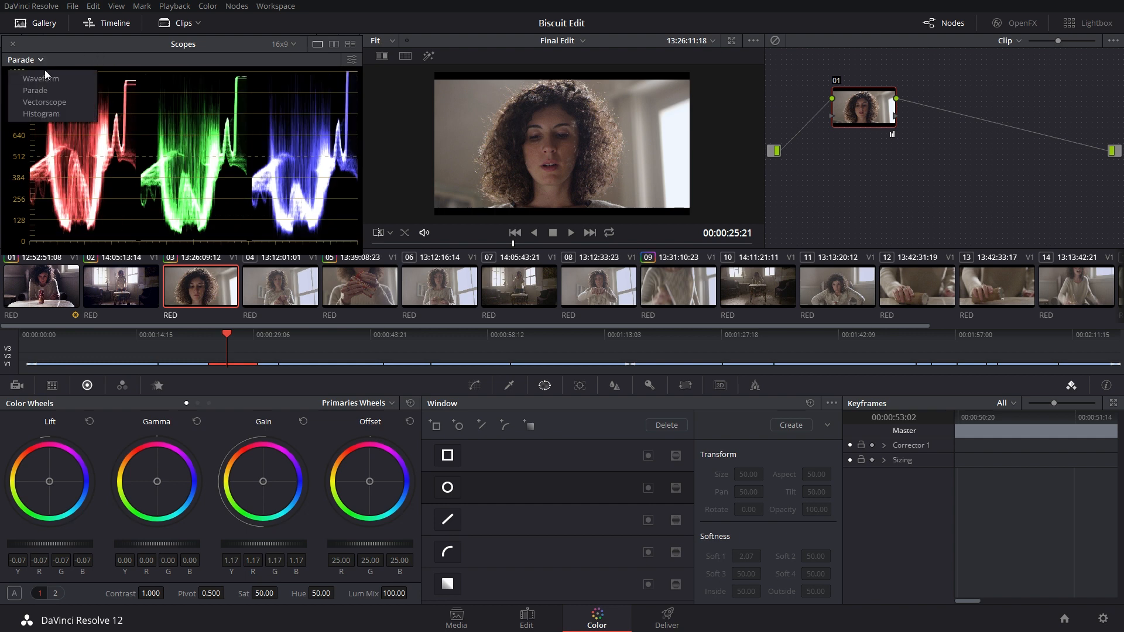
{"action": "left_click", "coordinate": [64, 113]}
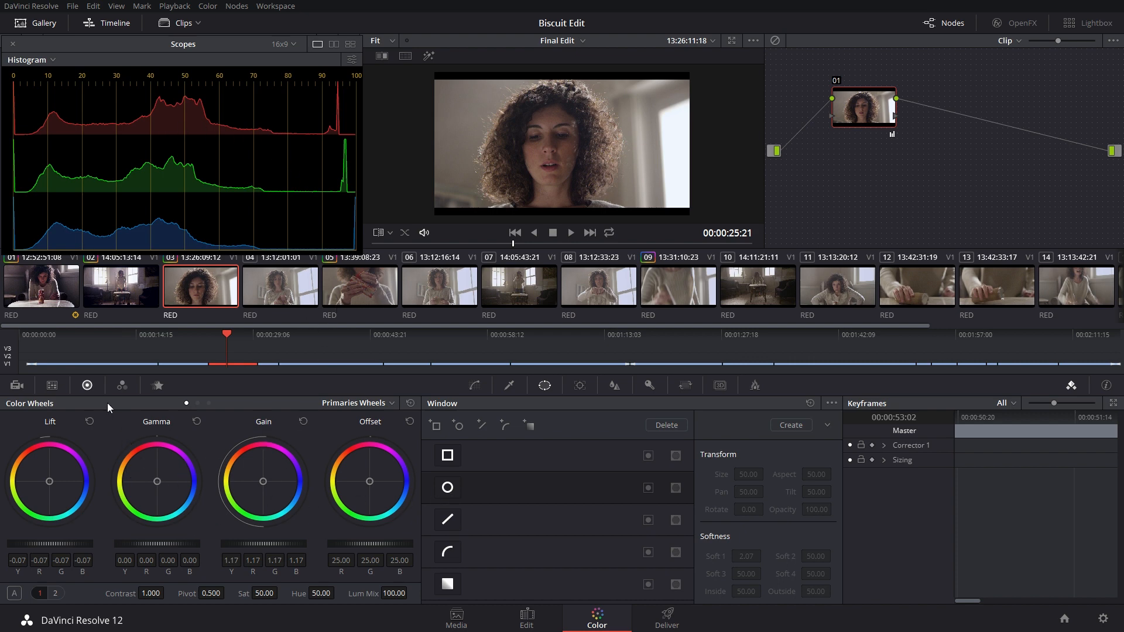
With the Primaries Bars, lower node 01's red gamma to -0.04 and green gamma to -0.02.
{"action": "left_click", "coordinate": [197, 403]}
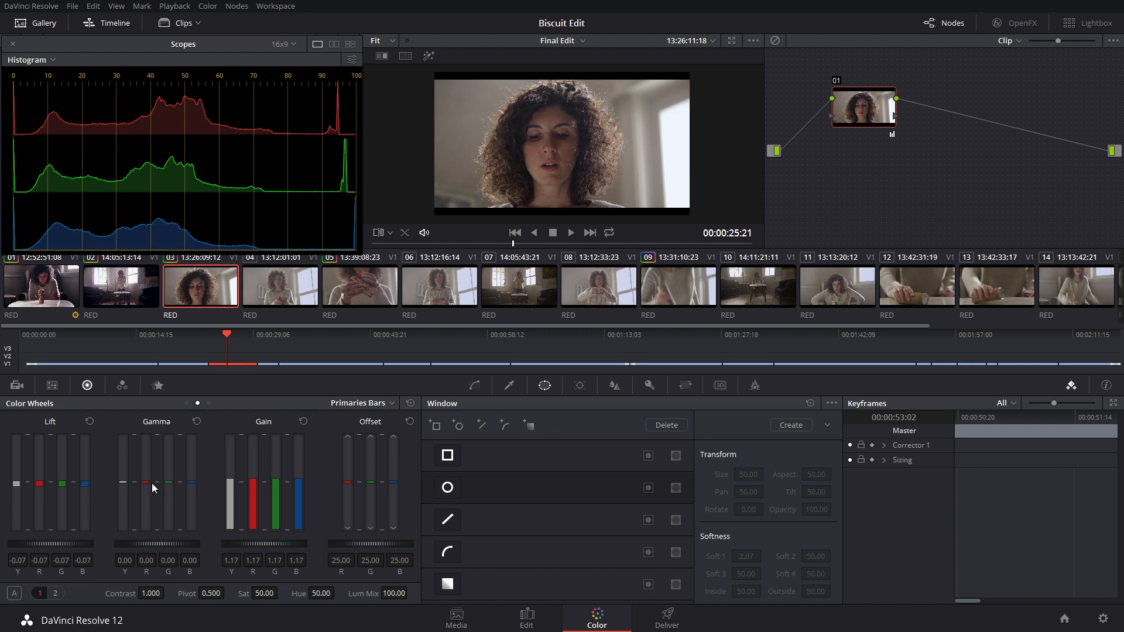
{"action": "left_click_drag", "start_coordinate": [147, 484], "coordinate": [147, 492]}
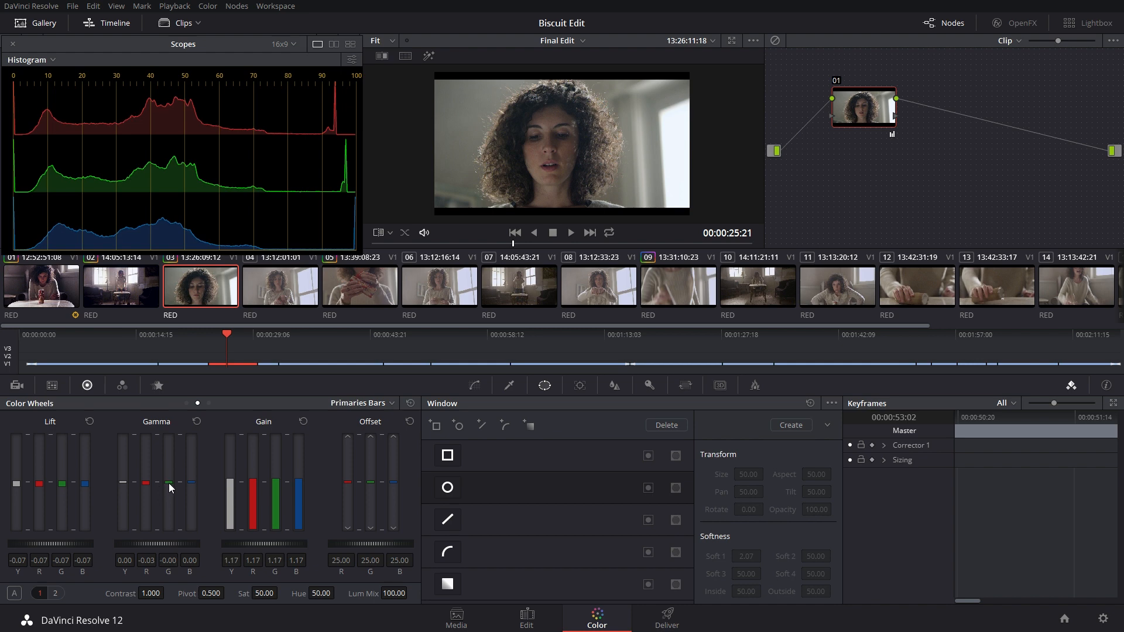
{"action": "left_click_drag", "start_coordinate": [168, 483], "coordinate": [149, 485]}
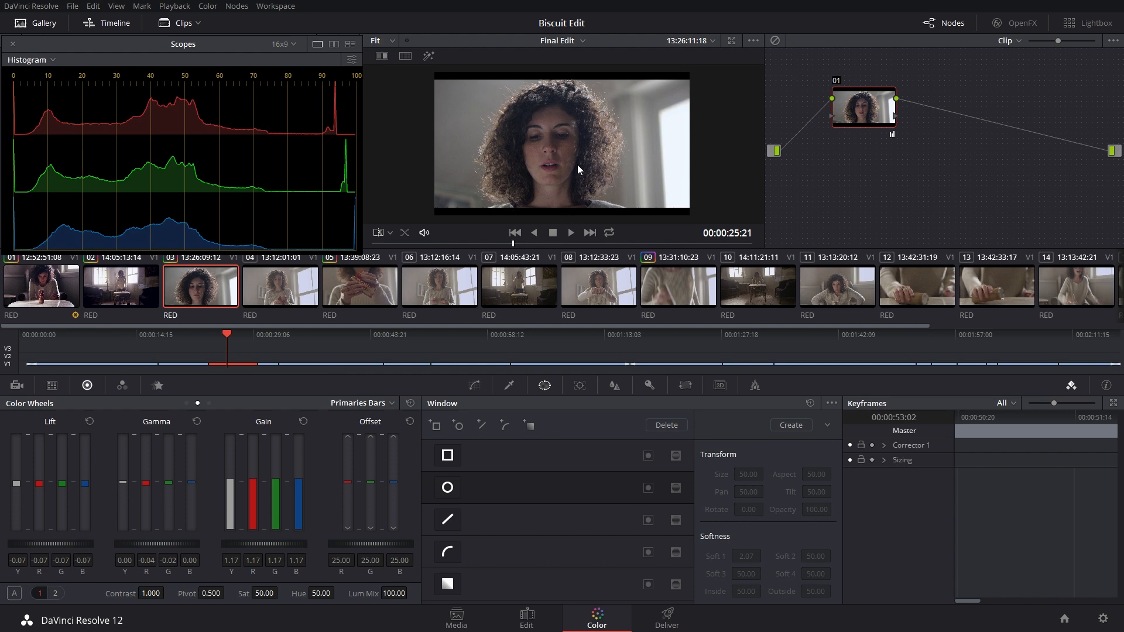
Add serial node 02 after node 01 and shape its custom curve into a gentle S with lower shadows and raised highlights.
{"action": "left_click_drag", "start_coordinate": [863, 117], "coordinate": [847, 113]}
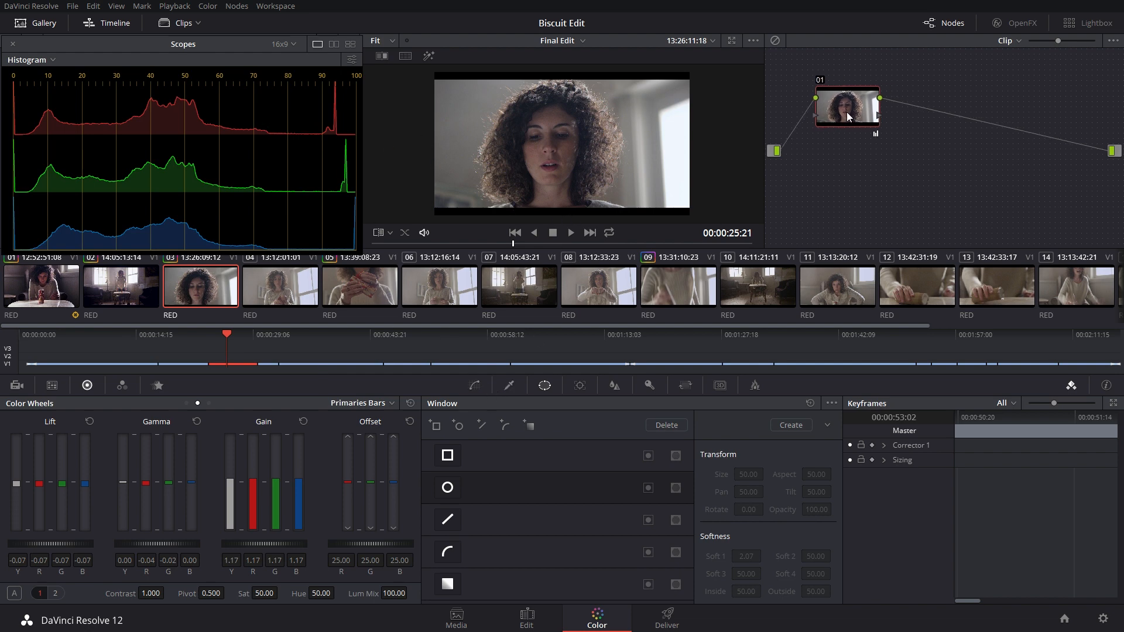
{"action": "key", "text": "alt+s"}
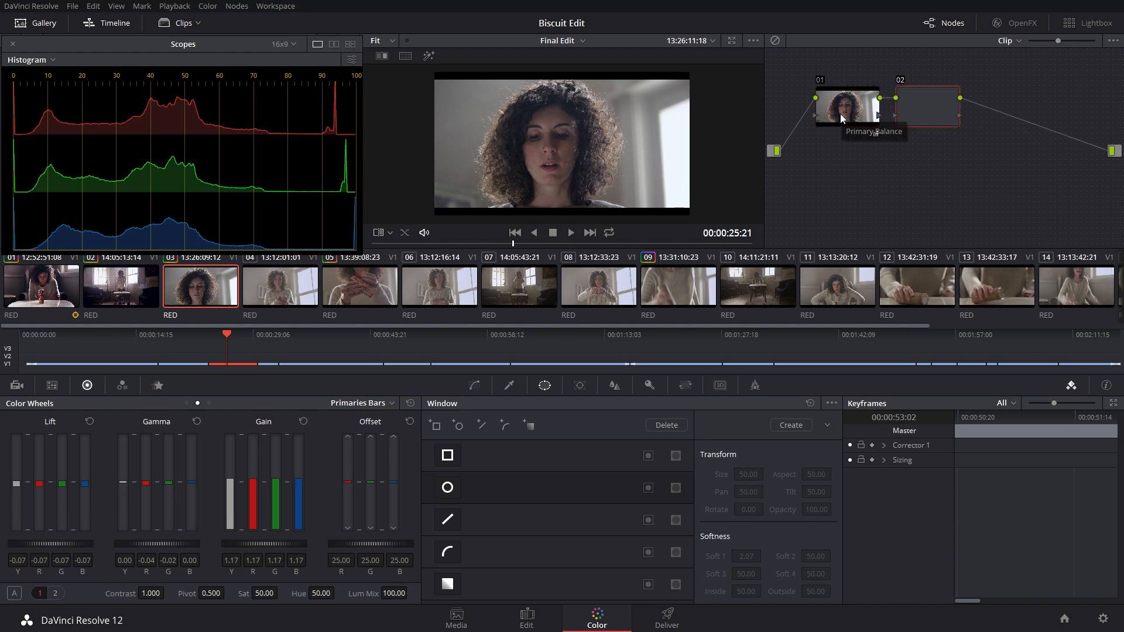
{"action": "left_click", "coordinate": [475, 386]}
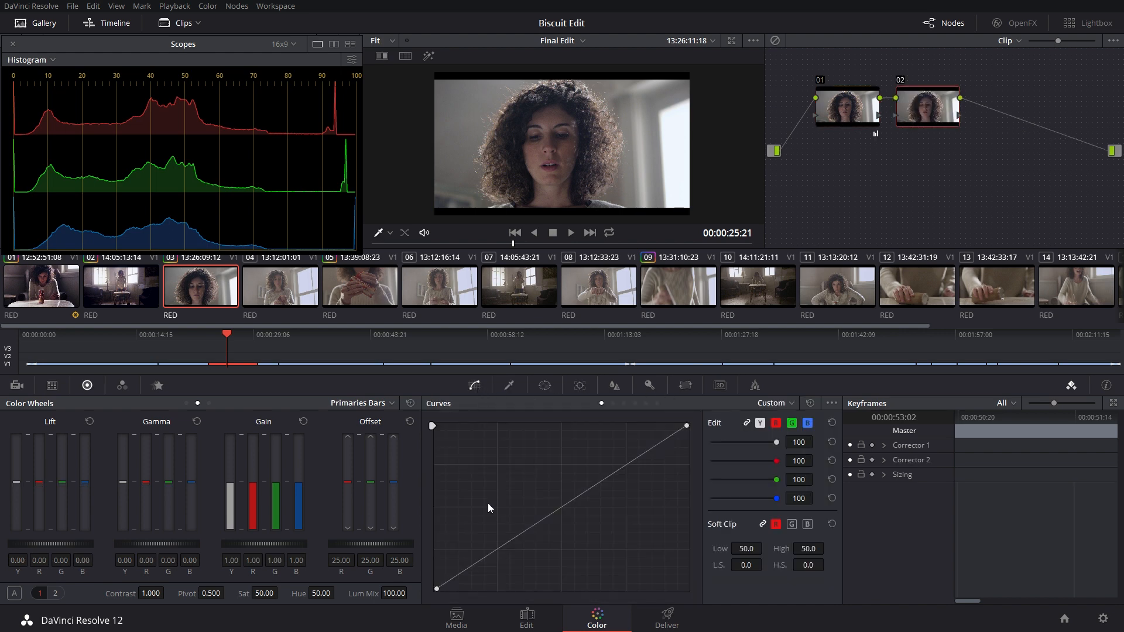
{"action": "left_click_drag", "start_coordinate": [490, 556], "coordinate": [492, 559]}
{"action": "left_click_drag", "start_coordinate": [603, 484], "coordinate": [599, 469]}
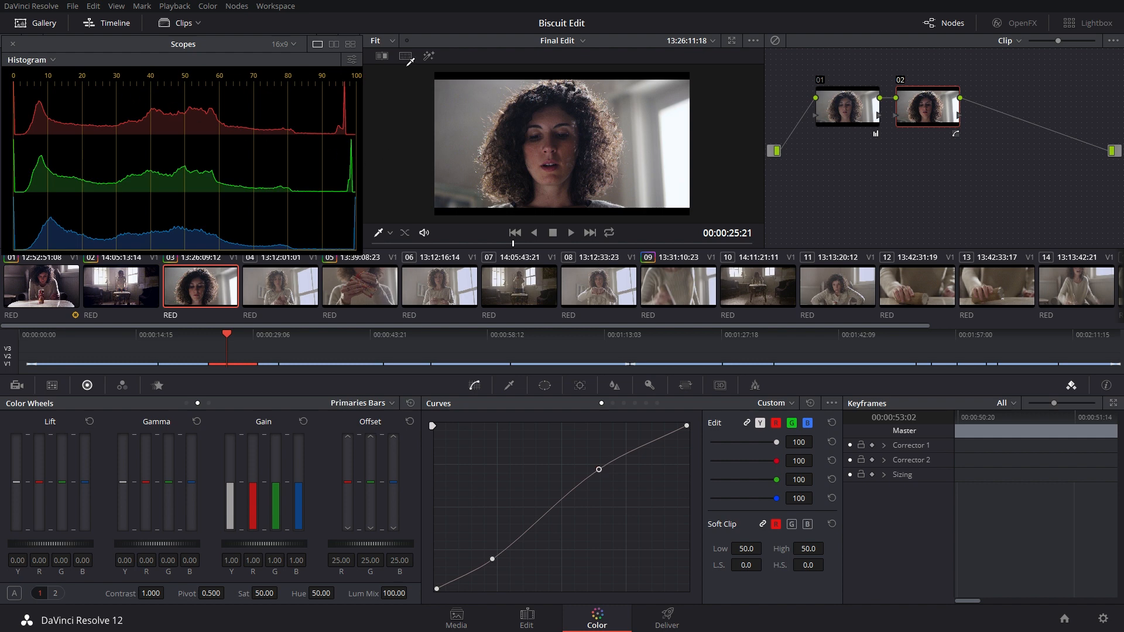
Show the reference wipe, add serial node 03, and use the Primaries Wheels to shift its gamma to red -0.01 and blue 0.02.
{"action": "left_click", "coordinate": [382, 56]}
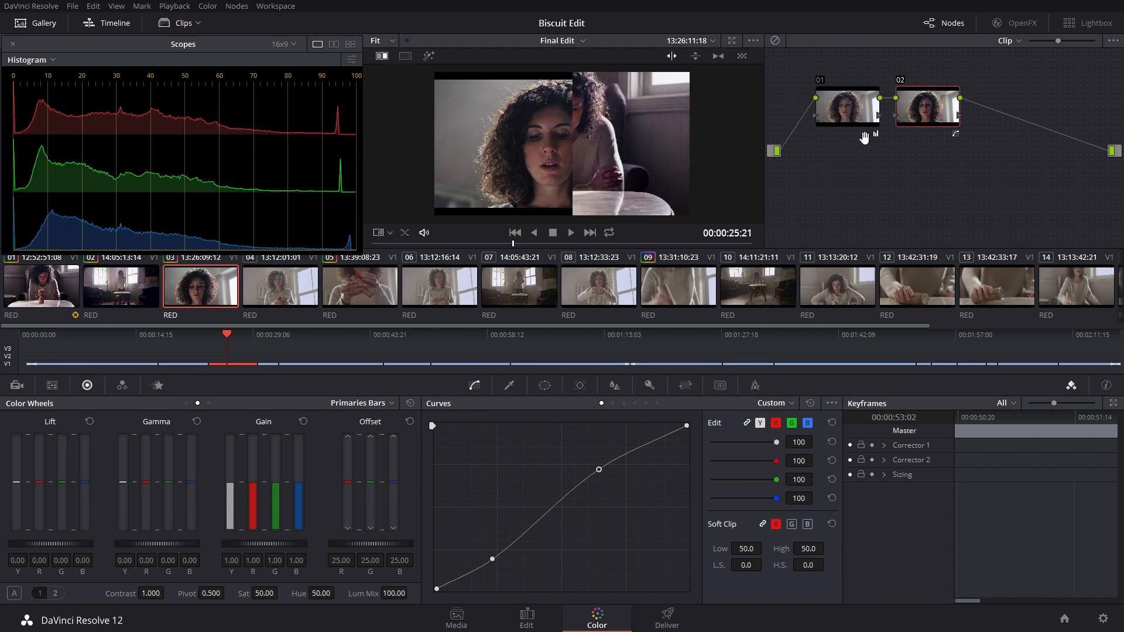
{"action": "left_click_drag", "start_coordinate": [911, 108], "coordinate": [912, 107]}
{"action": "key", "text": "alt+s"}
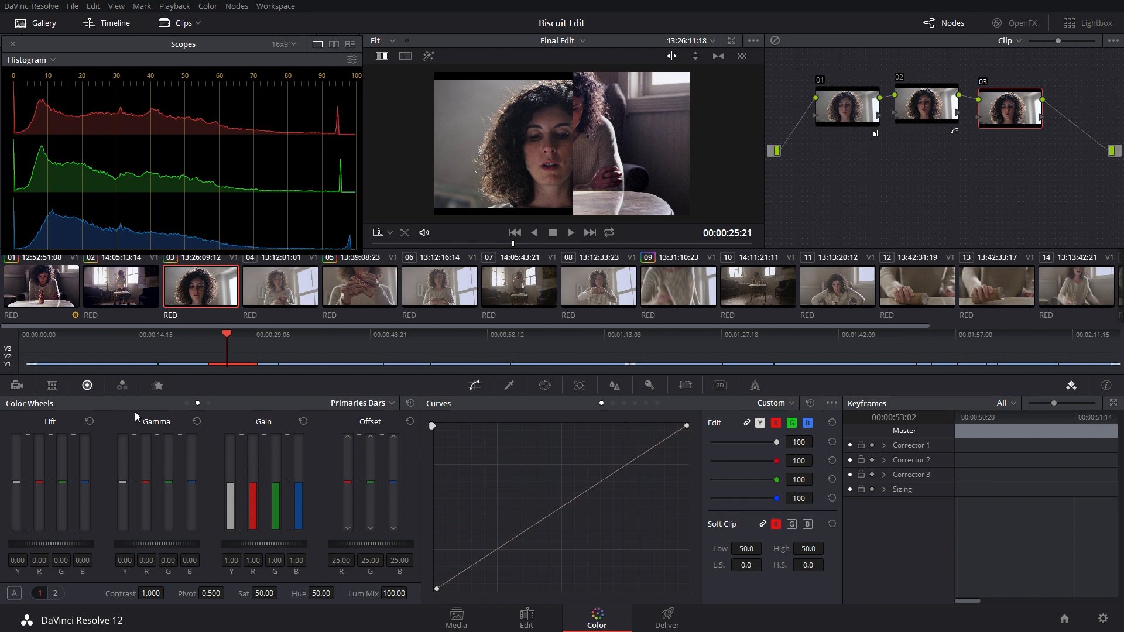
{"action": "left_click", "coordinate": [186, 403]}
{"action": "left_click_drag", "start_coordinate": [159, 482], "coordinate": [185, 494]}
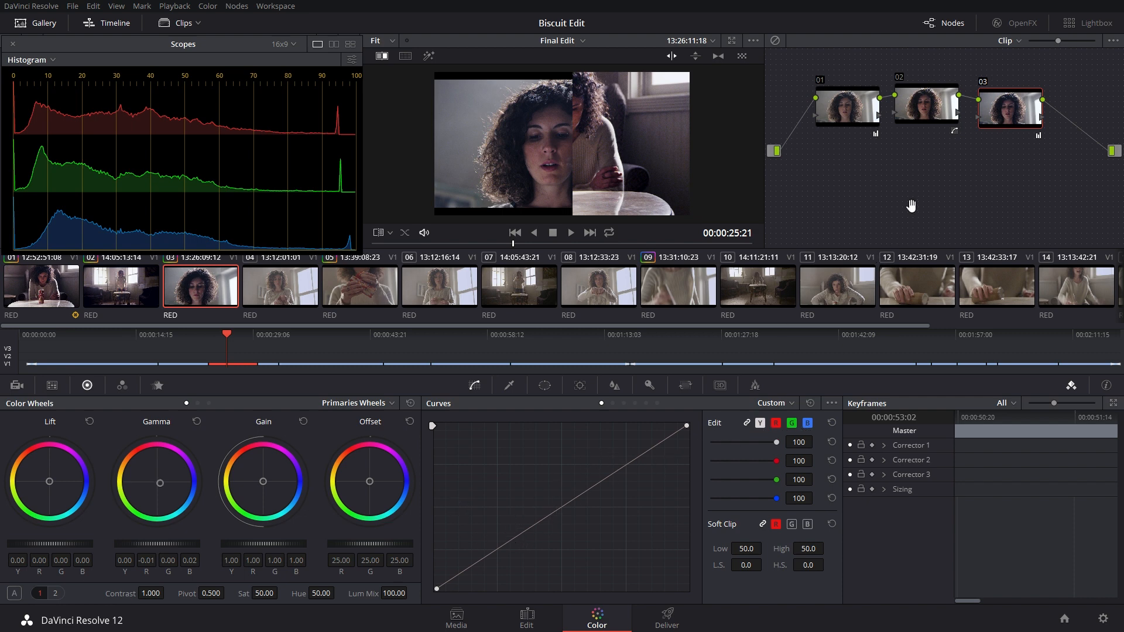
Raise the midtones of only the red curve on node 03 against the reference, and turn off the wipe.
{"action": "left_click", "coordinate": [776, 423]}
{"action": "left_click_drag", "start_coordinate": [552, 511], "coordinate": [532, 513]}
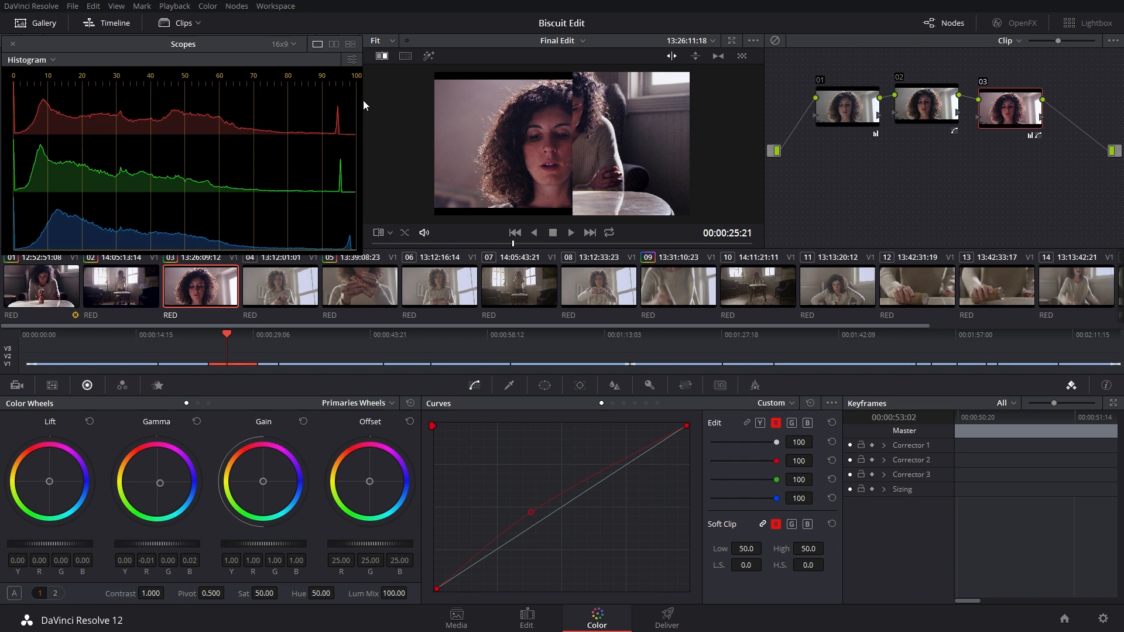
{"action": "left_click", "coordinate": [382, 55]}
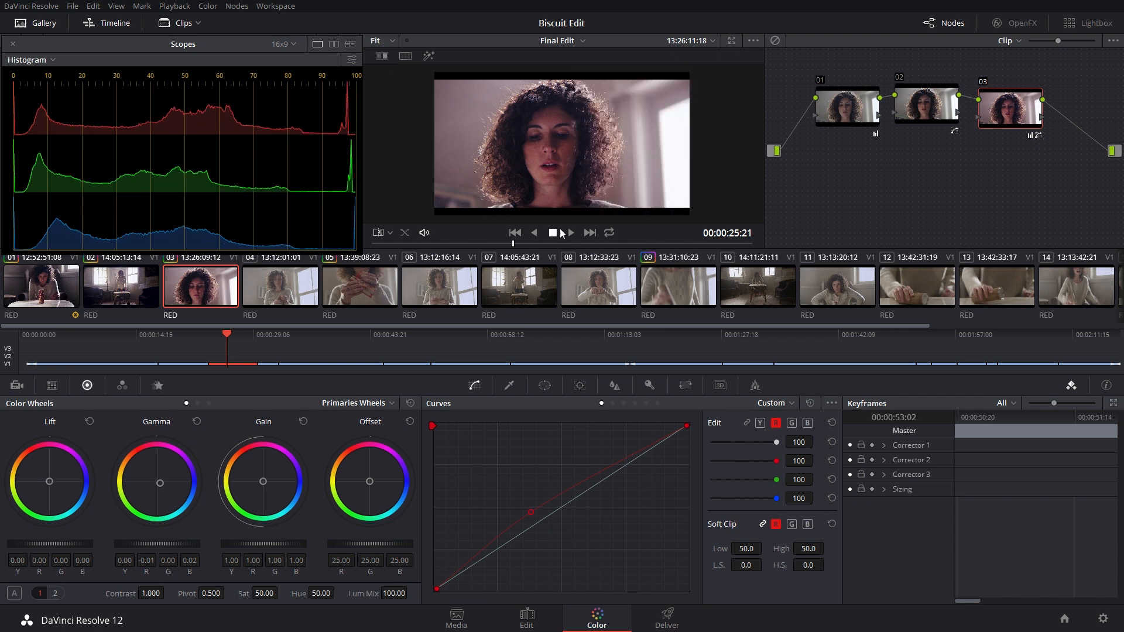
Tidy the node layout and insert serial node 04 before node 01, placing it below the main row.
{"action": "left_click_drag", "start_coordinate": [1010, 112], "coordinate": [1008, 106]}
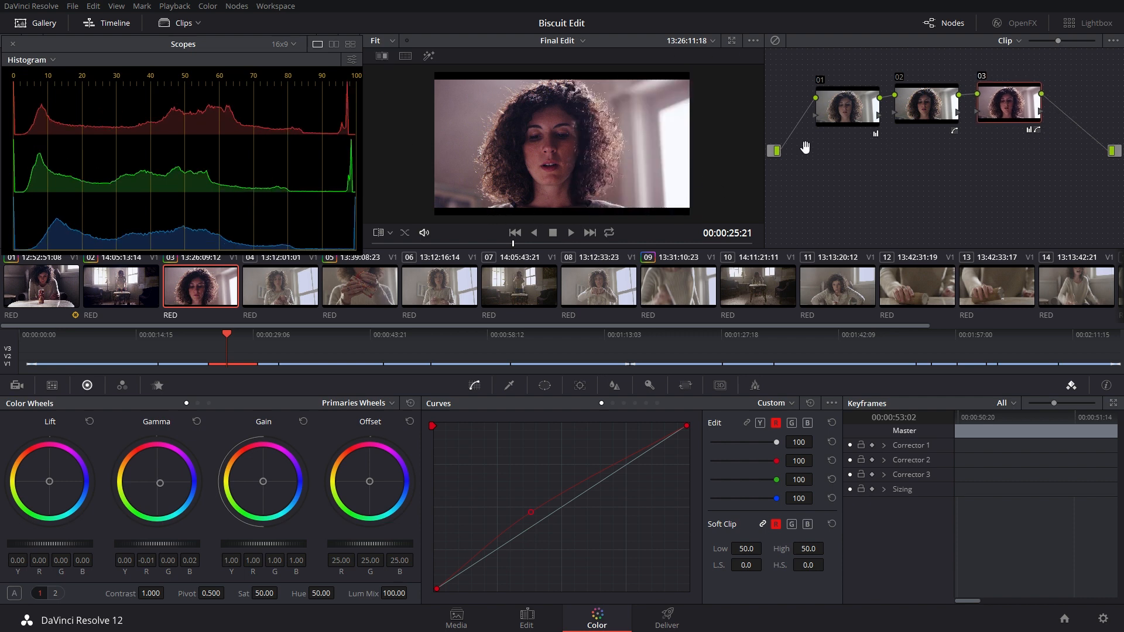
{"action": "left_click_drag", "start_coordinate": [854, 116], "coordinate": [855, 109]}
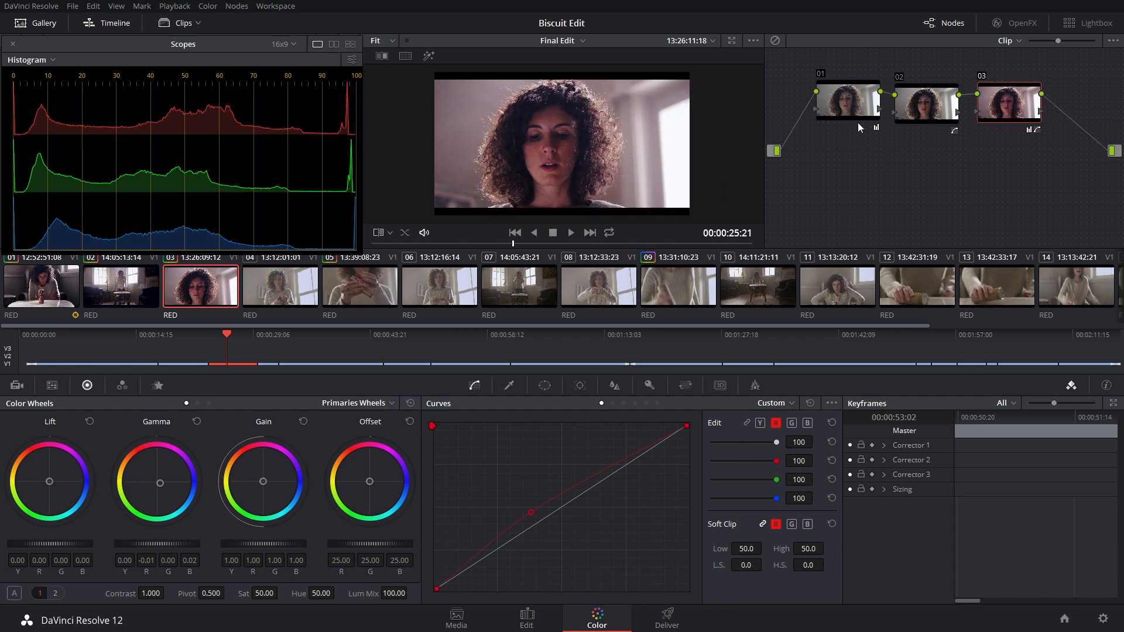
{"action": "left_click", "coordinate": [843, 109]}
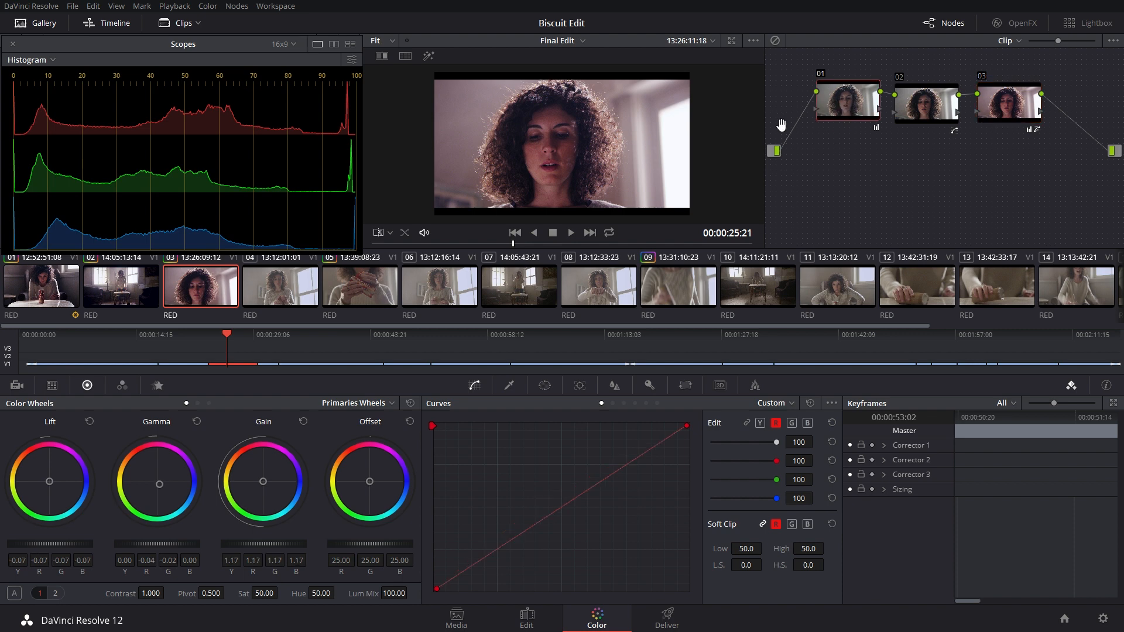
{"action": "key", "text": "shift+s"}
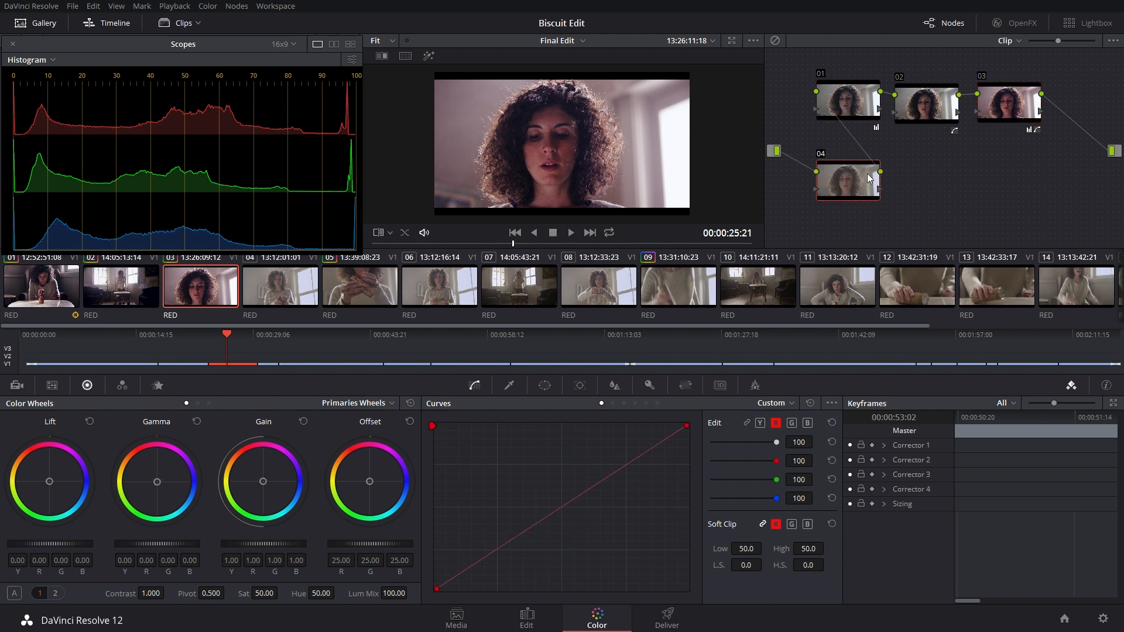
{"action": "left_click_drag", "start_coordinate": [861, 179], "coordinate": [844, 159]}
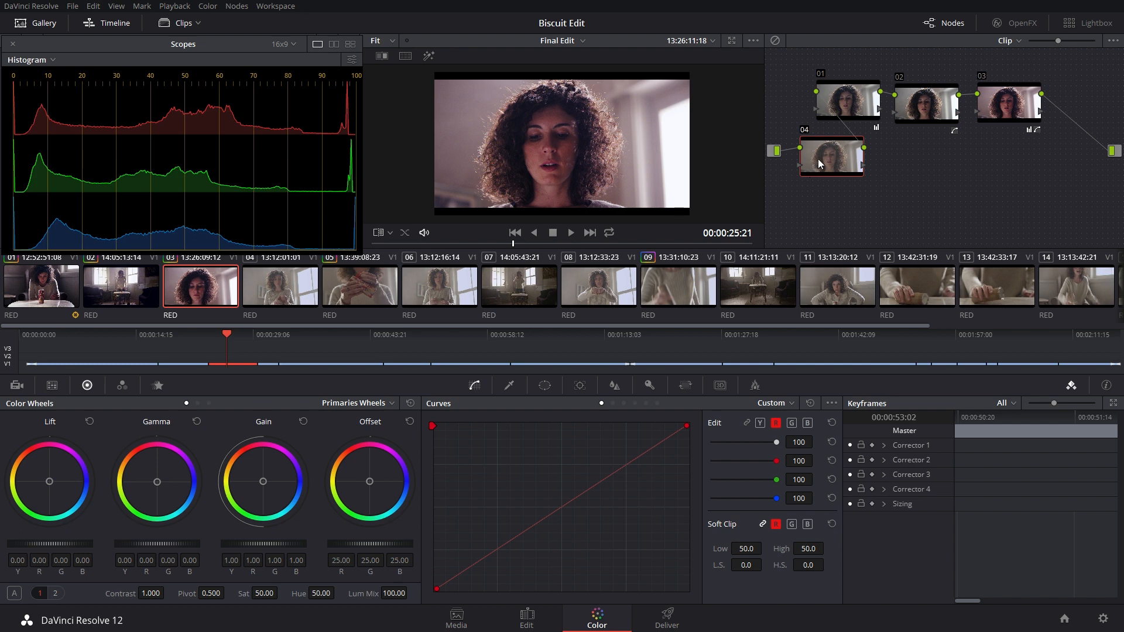
Add a circular window on node 04 and fit it around the woman's head with size 53.72, aspect 39.34, pan 49.03, tilt 48.39 and softness 6.03.
{"action": "left_click", "coordinate": [544, 385]}
{"action": "left_click", "coordinate": [448, 487]}
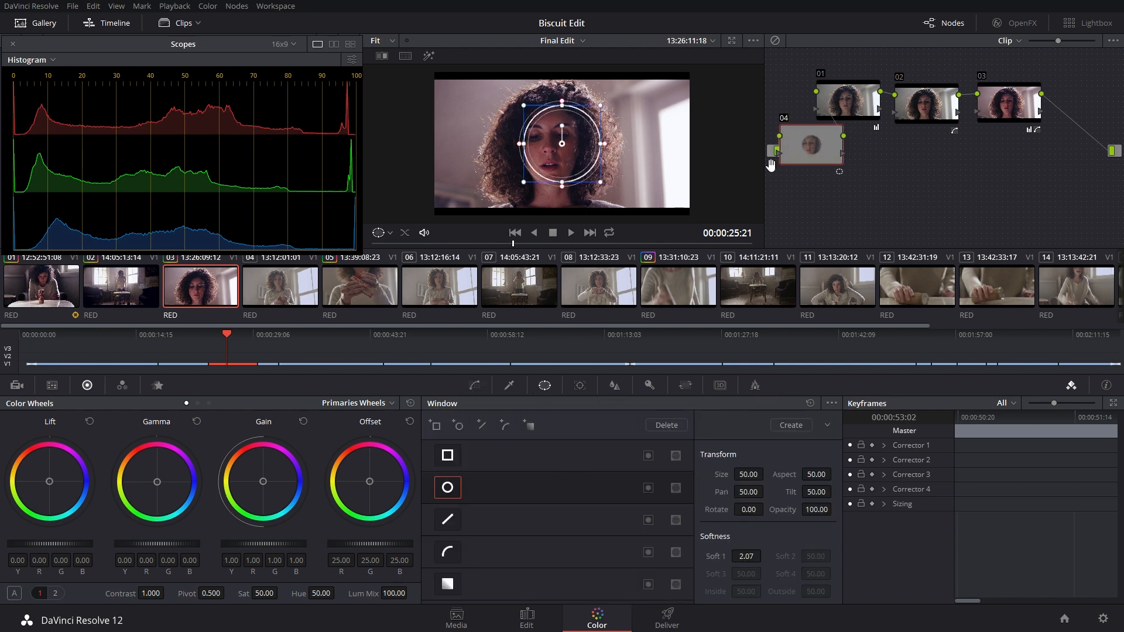
{"action": "left_click_drag", "start_coordinate": [586, 150], "coordinate": [578, 153]}
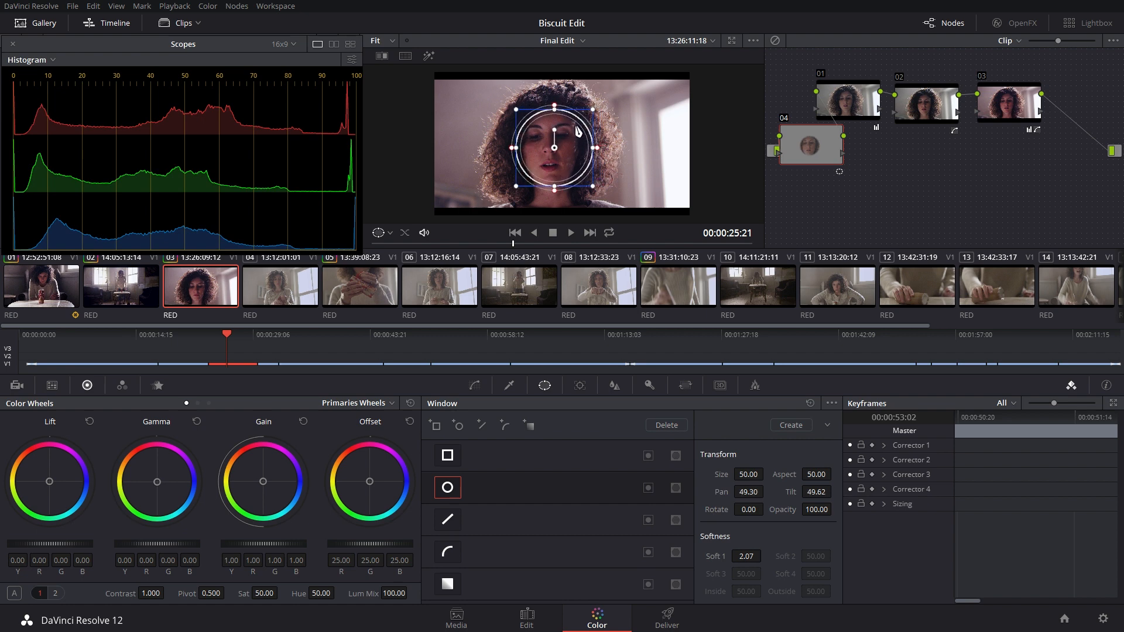
{"action": "left_click_drag", "start_coordinate": [557, 107], "coordinate": [555, 97]}
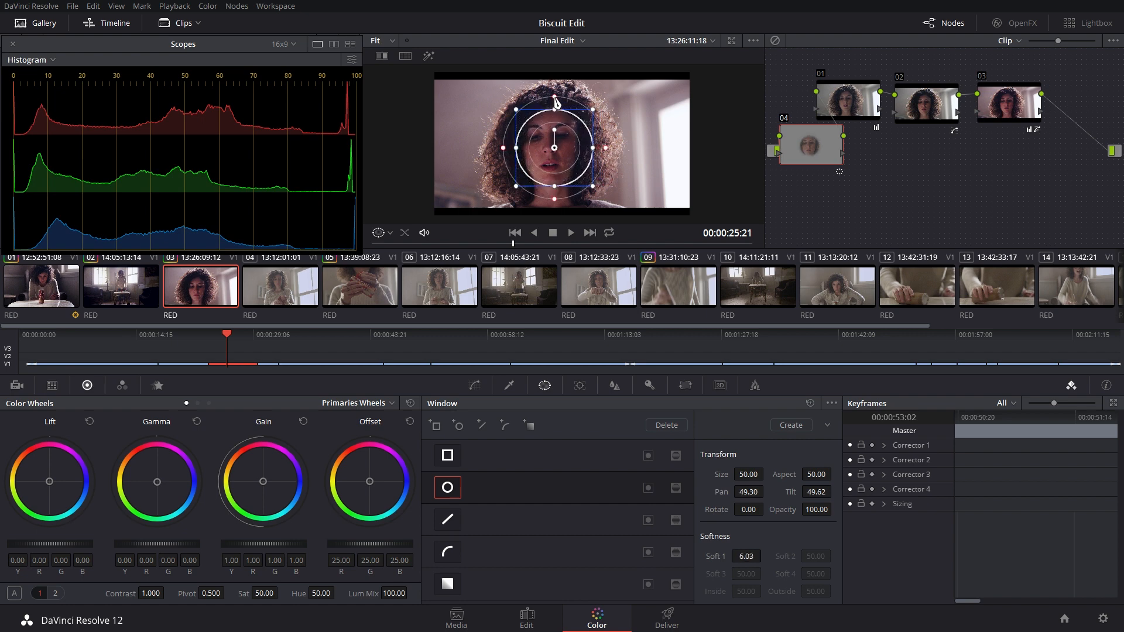
{"action": "left_click_drag", "start_coordinate": [594, 148], "coordinate": [606, 150]}
{"action": "left_click_drag", "start_coordinate": [555, 186], "coordinate": [554, 211]}
{"action": "left_click_drag", "start_coordinate": [547, 164], "coordinate": [544, 177]}
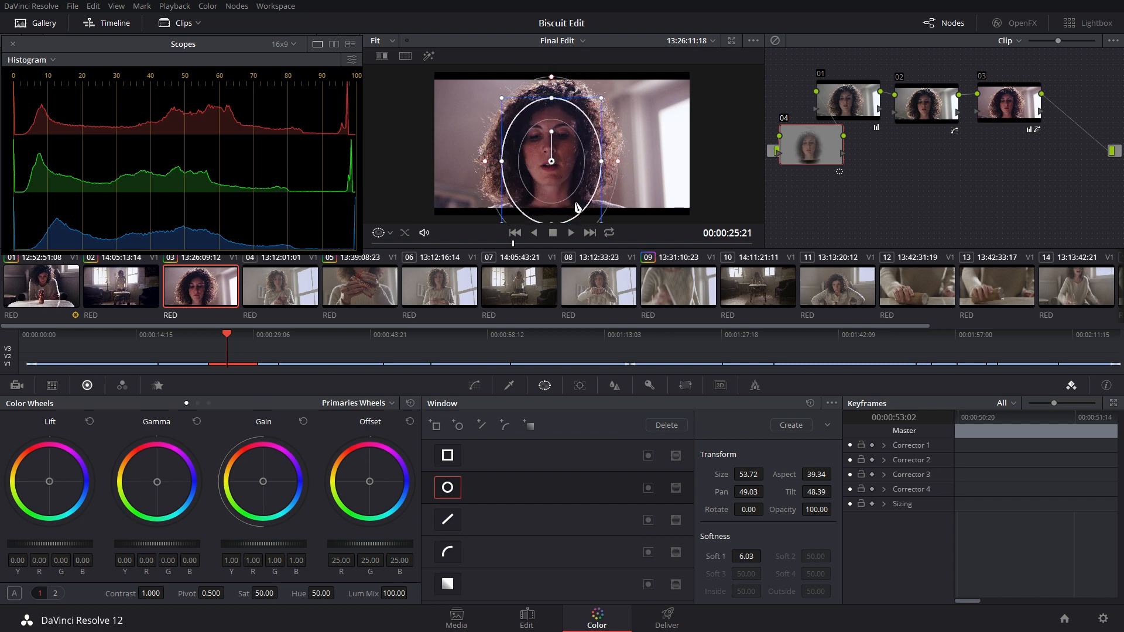
Invert node 04's circular window and lower the offset outside it to 19.05.
{"action": "left_click", "coordinate": [648, 488]}
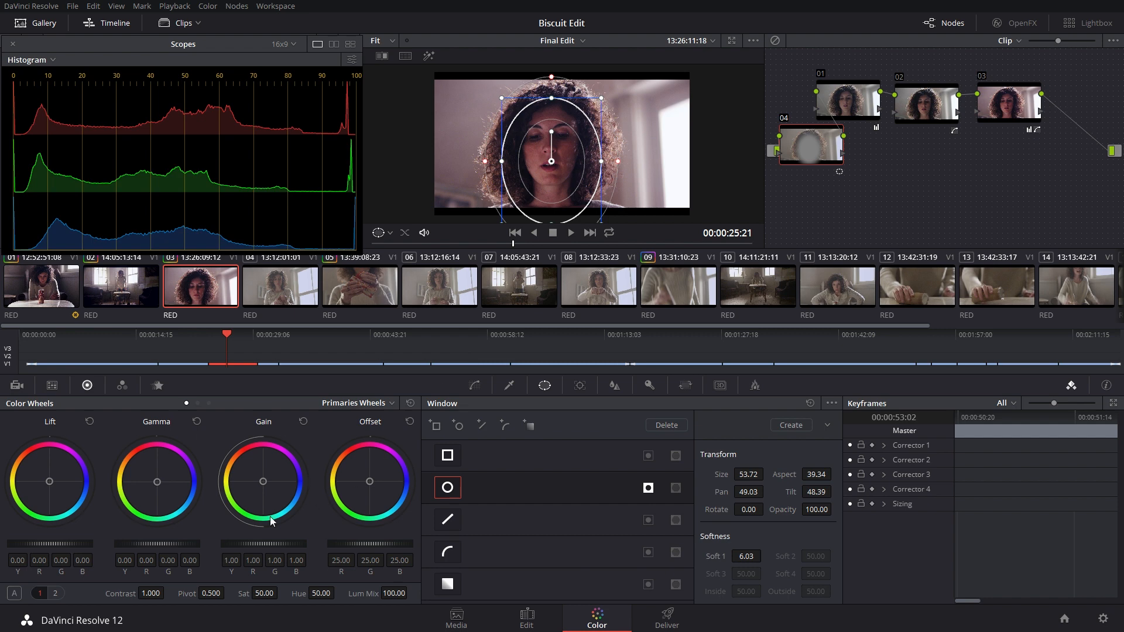
{"action": "left_click_drag", "start_coordinate": [355, 543], "coordinate": [213, 539]}
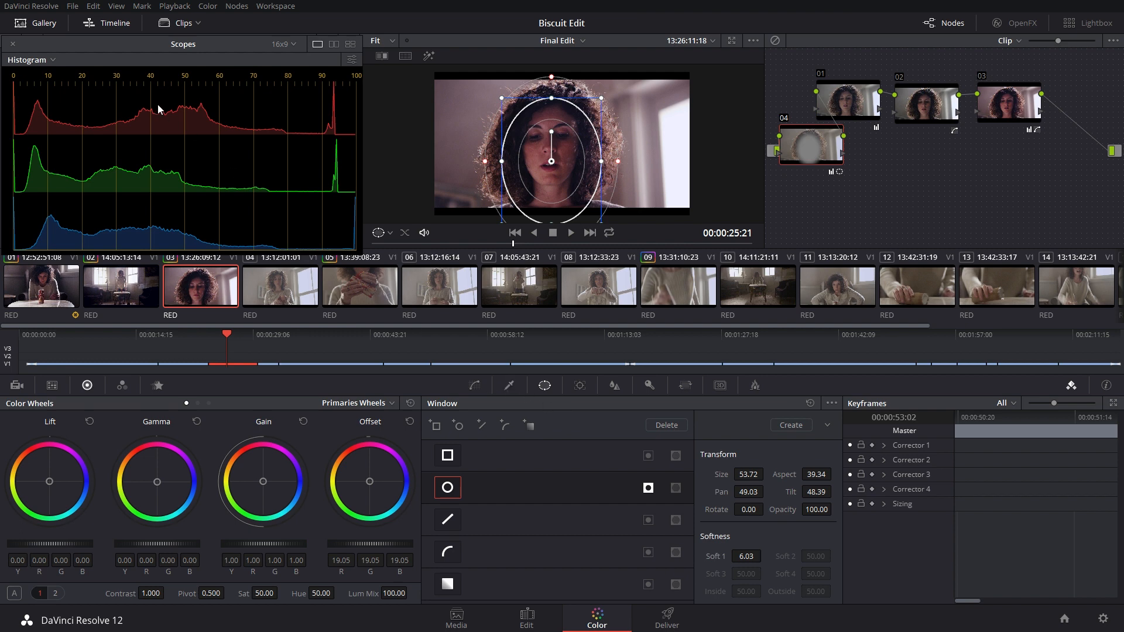
Swap the scopes for the gallery and grab a still of clip 03's finished grade.
{"action": "left_click_drag", "start_coordinate": [109, 167], "coordinate": [132, 176]}
{"action": "left_click", "coordinate": [35, 53]}
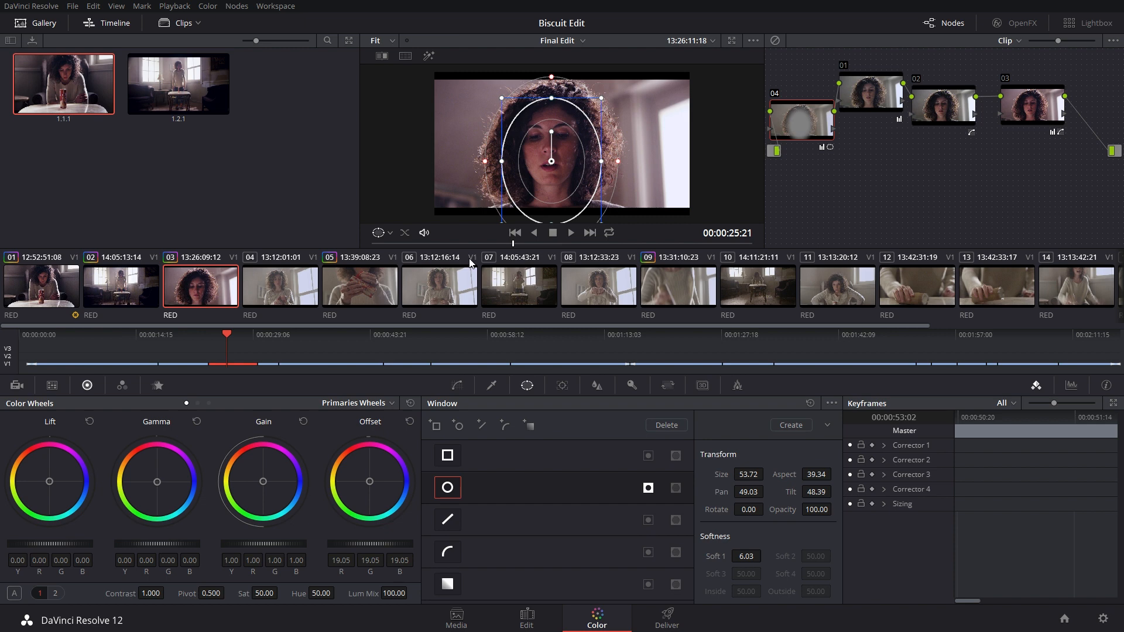
{"action": "key", "text": "ctrl+alt+g"}
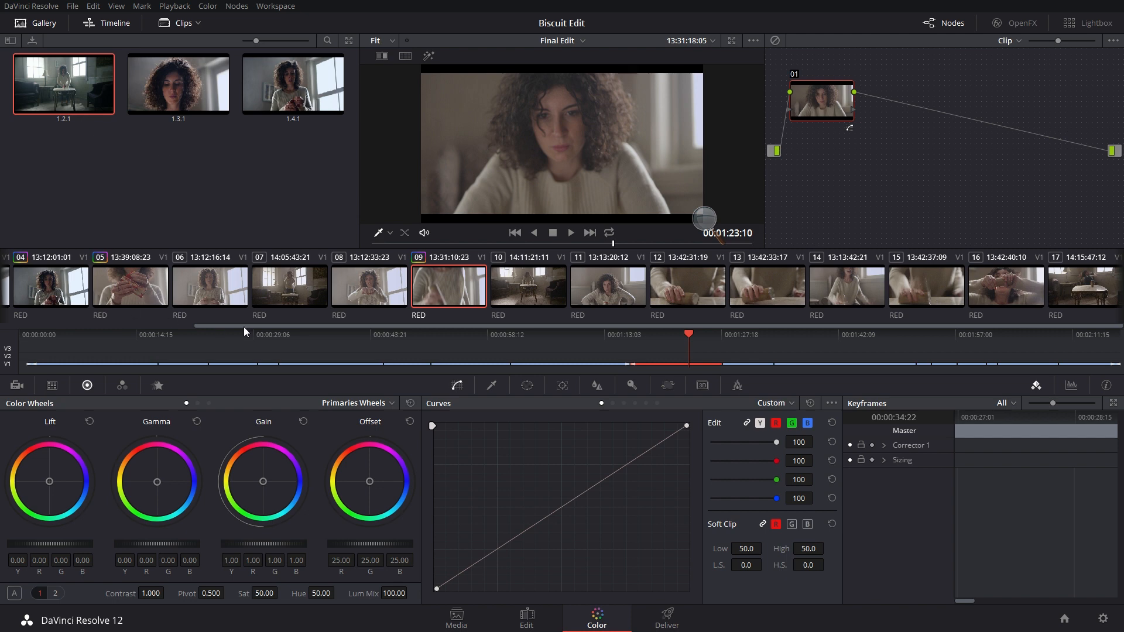
Apply the grade of still 1.3.1 to clip 05 and align node 02 with the other nodes.
{"action": "left_click_drag", "start_coordinate": [244, 327], "coordinate": [3, 335]}
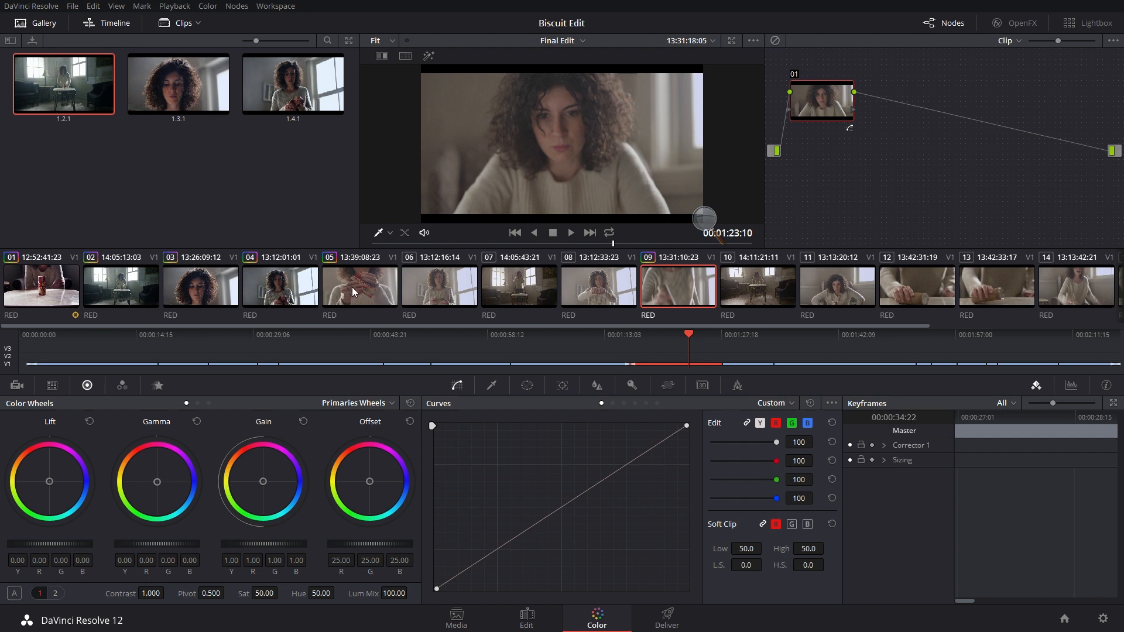
{"action": "left_click", "coordinate": [355, 290]}
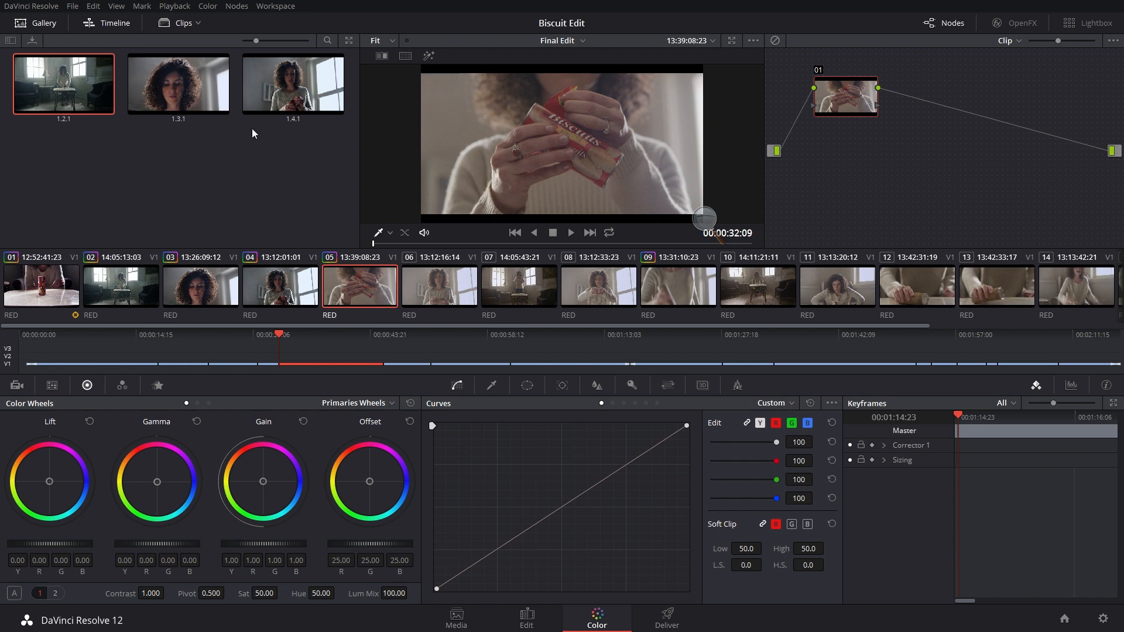
{"action": "double_click", "coordinate": [184, 87]}
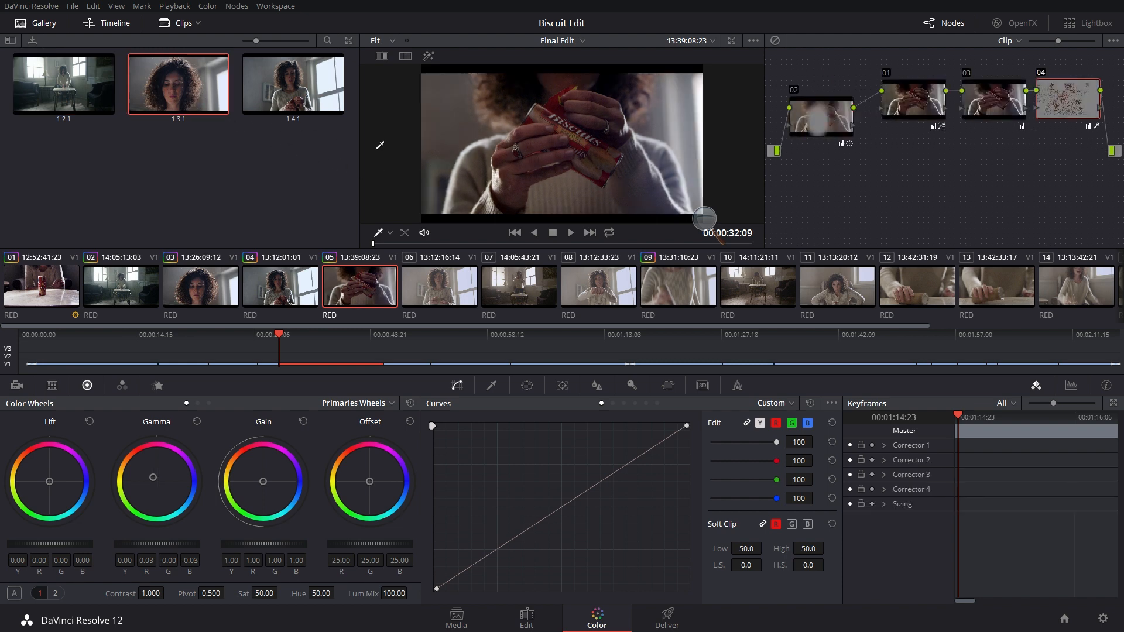
{"action": "left_click_drag", "start_coordinate": [828, 131], "coordinate": [835, 118]}
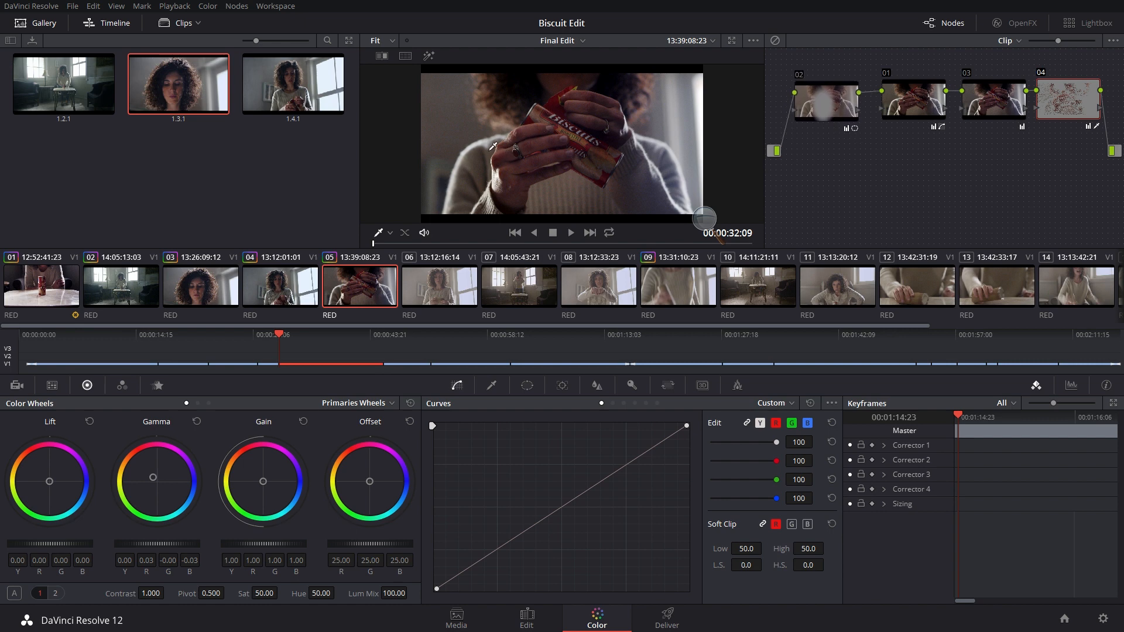
Refit node 02's circular window around the biscuit packet and hands with rotation -59.80, size 56.18, aspect 33.92, pan 50.34 and tilt 50.15.
{"action": "left_click", "coordinate": [813, 113]}
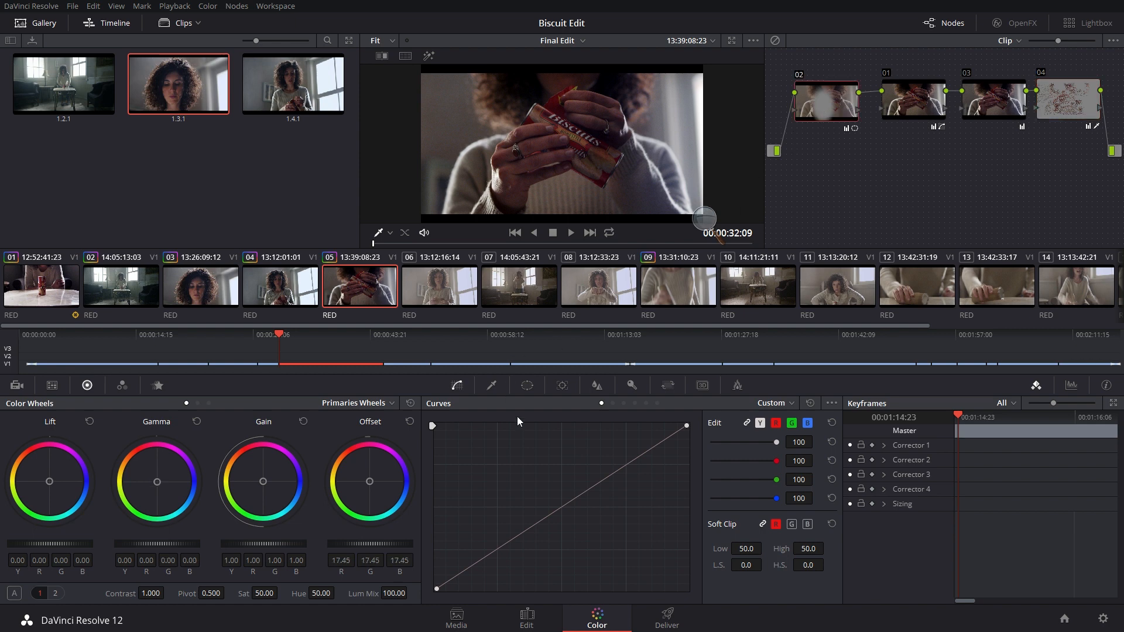
{"action": "left_click", "coordinate": [527, 385]}
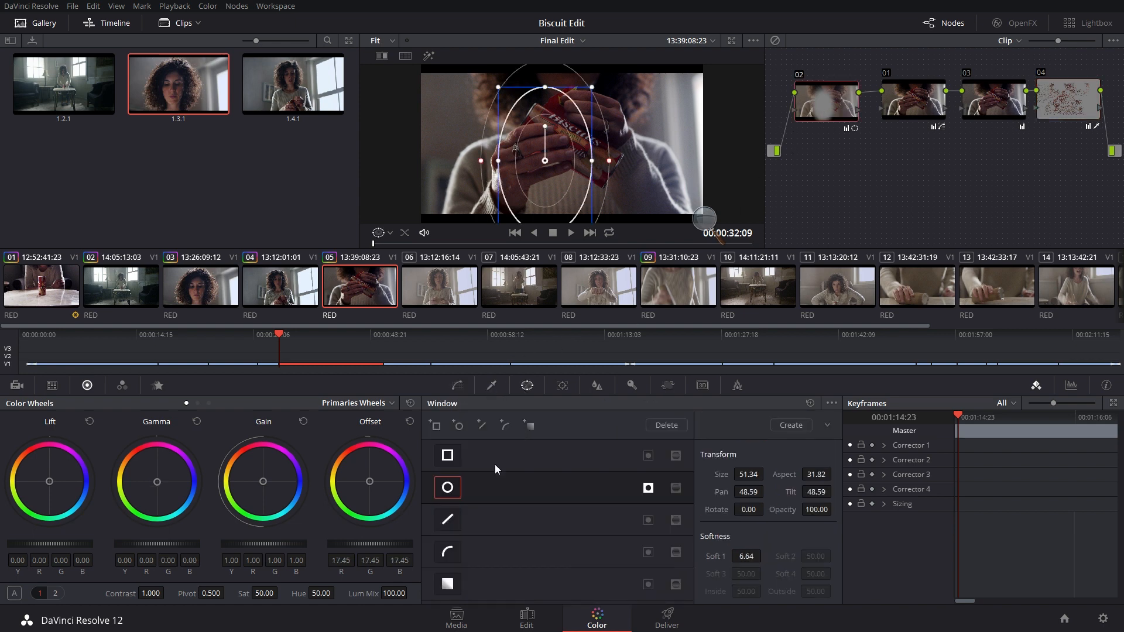
{"action": "left_click_drag", "start_coordinate": [545, 126], "coordinate": [536, 155]}
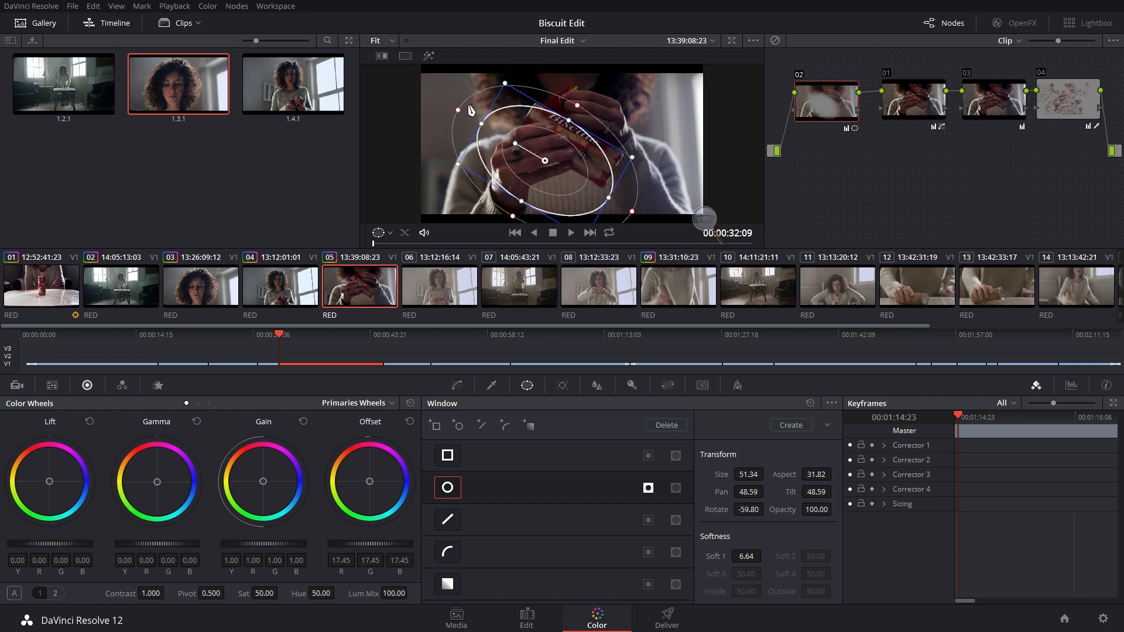
{"action": "left_click_drag", "start_coordinate": [554, 150], "coordinate": [575, 131]}
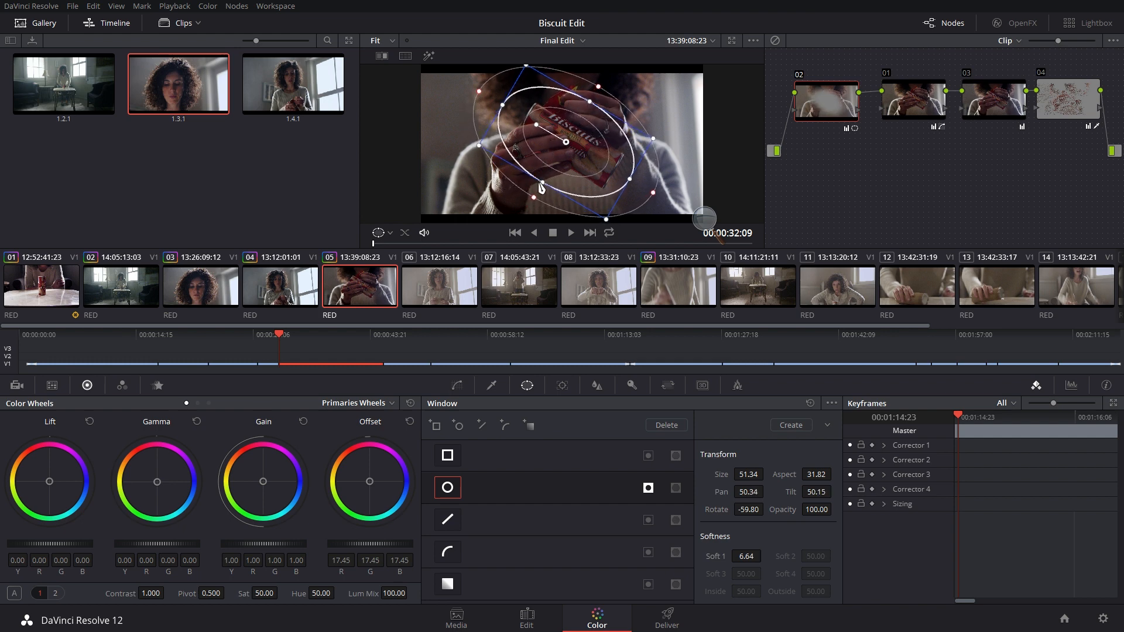
{"action": "left_click_drag", "start_coordinate": [541, 184], "coordinate": [532, 196]}
{"action": "left_click_drag", "start_coordinate": [630, 179], "coordinate": [649, 187]}
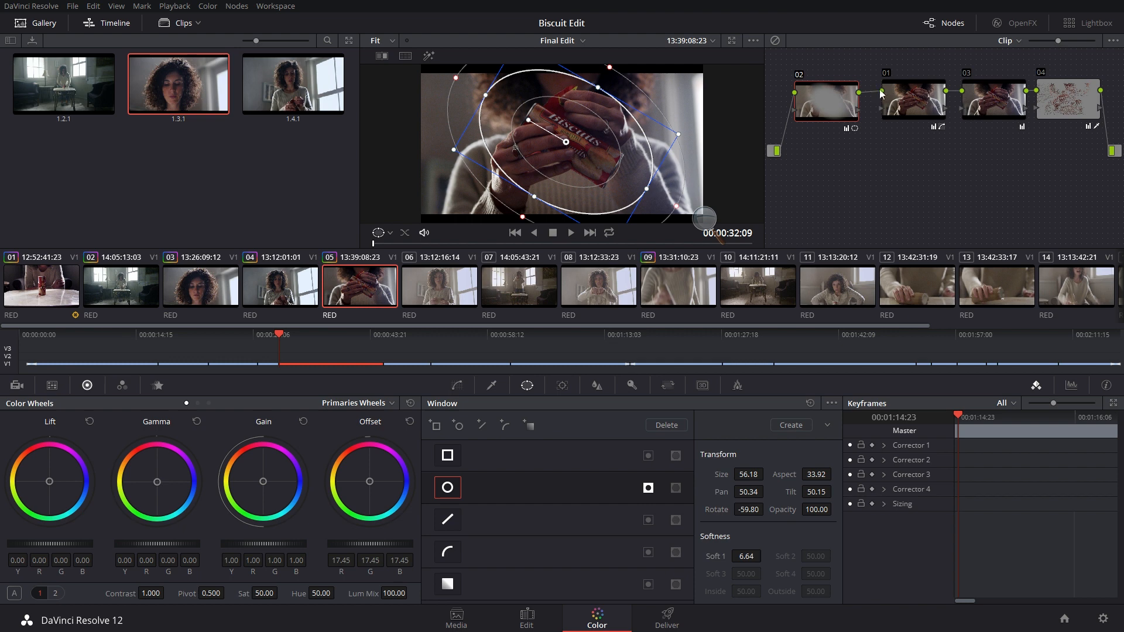
Turn off the inversion of node 02's window, raise its offset to 26.70, and check the image without the overlay in the enlarged viewer.
{"action": "left_click", "coordinate": [647, 490]}
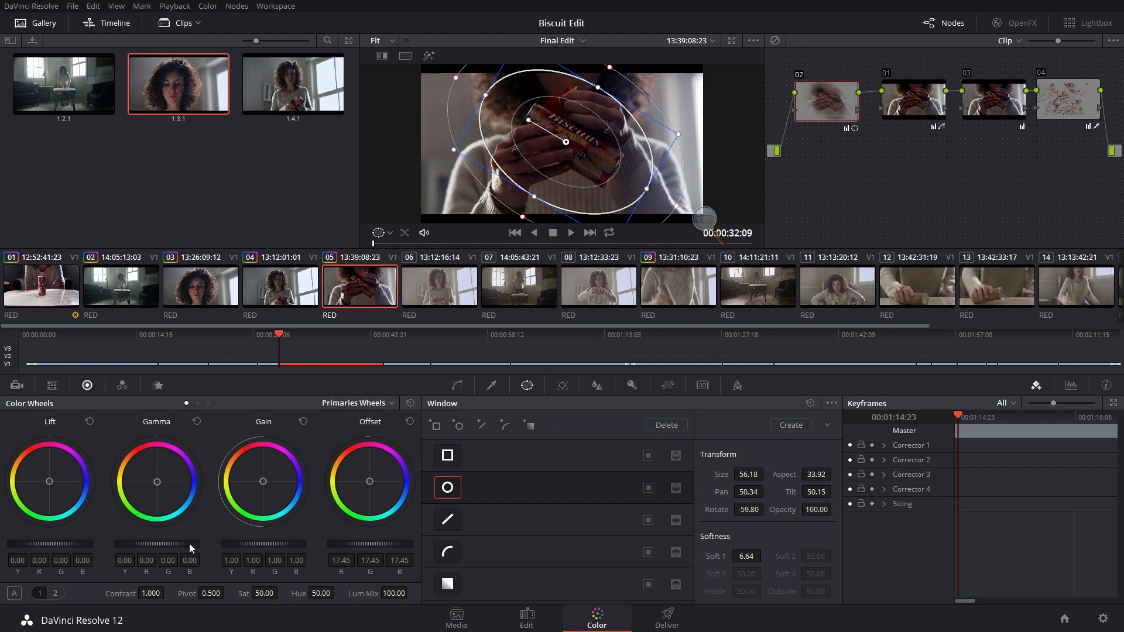
{"action": "left_click_drag", "start_coordinate": [424, 539], "coordinate": [553, 537]}
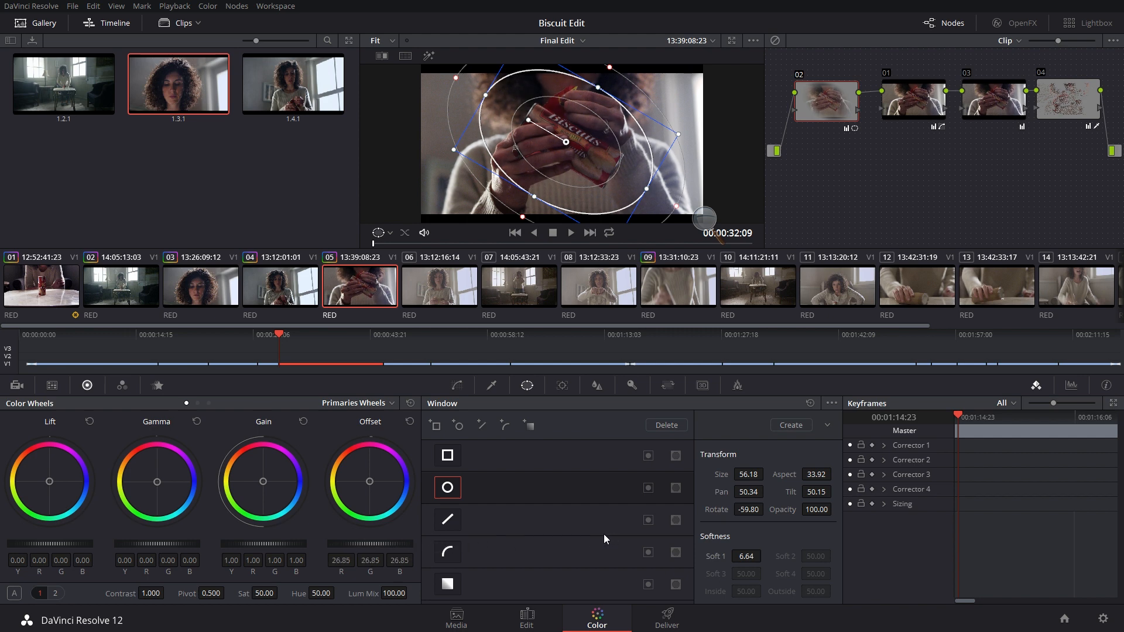
{"action": "key", "text": "alt+h"}
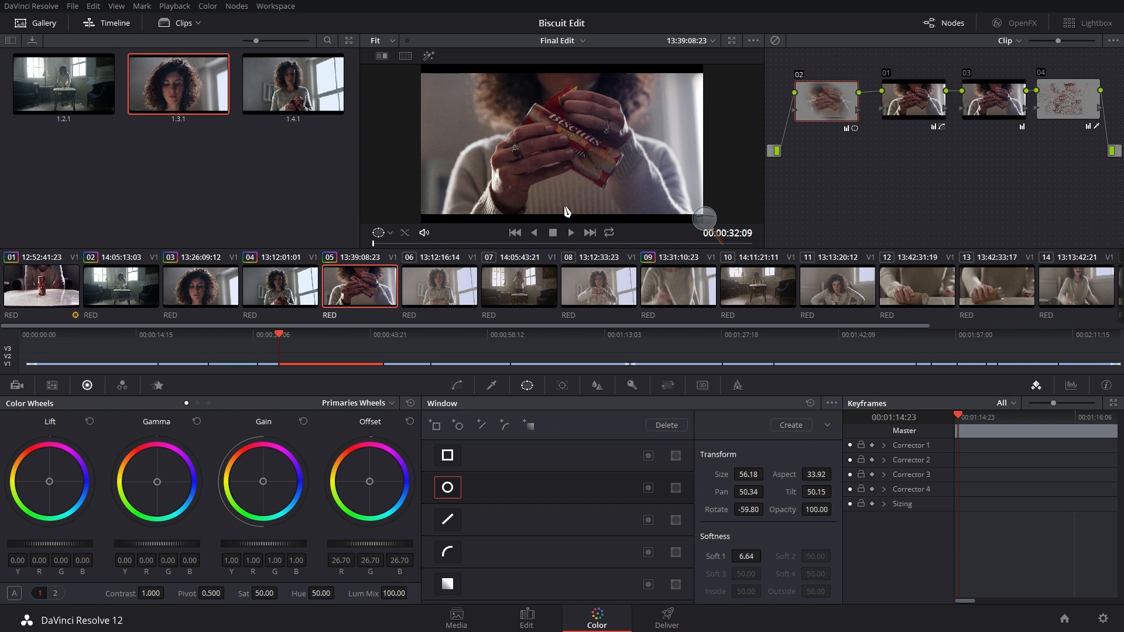
{"action": "key", "text": "alt+f"}
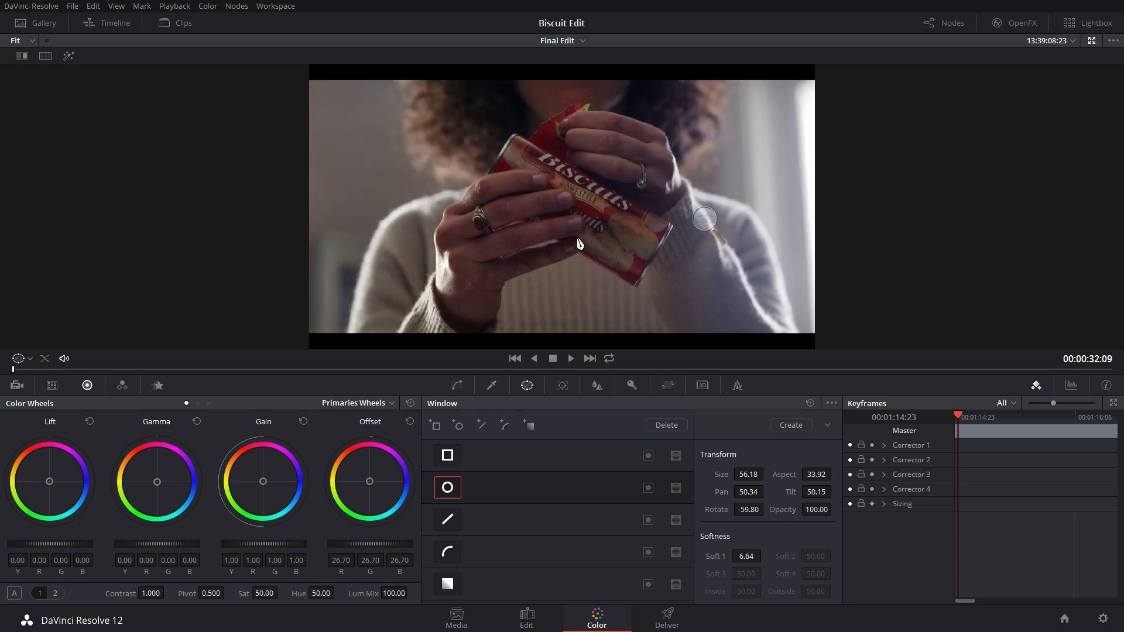
{"action": "key", "text": "alt+f"}
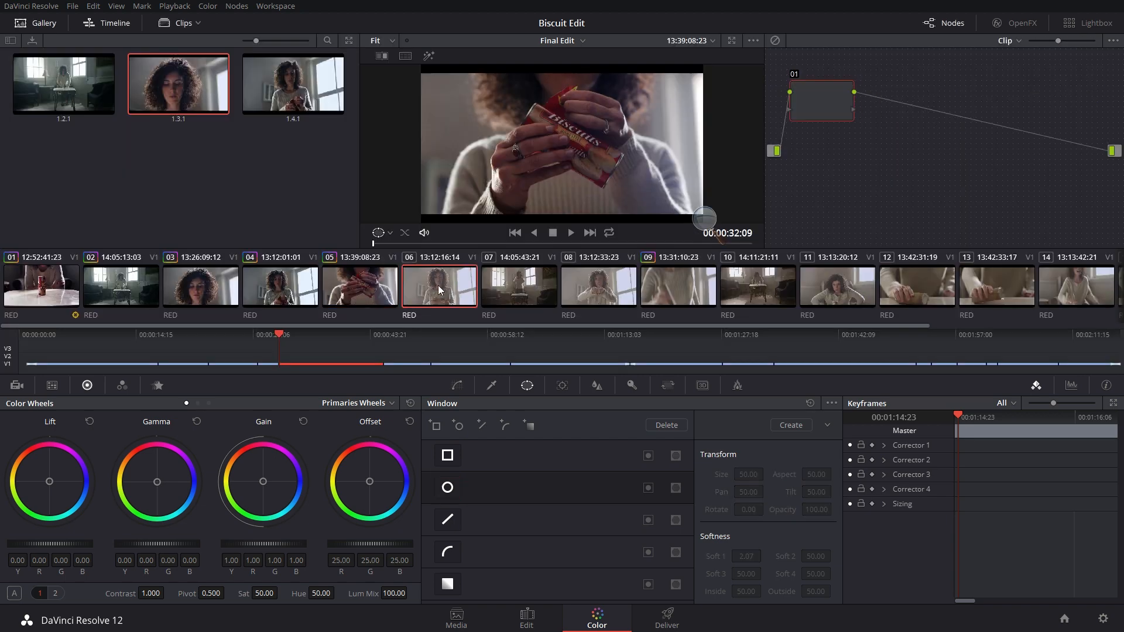
Apply the grade of still 1.4.1 to clip 06 and the grade of still 1.2.1 to clip 07.
{"action": "key", "text": "Down"}
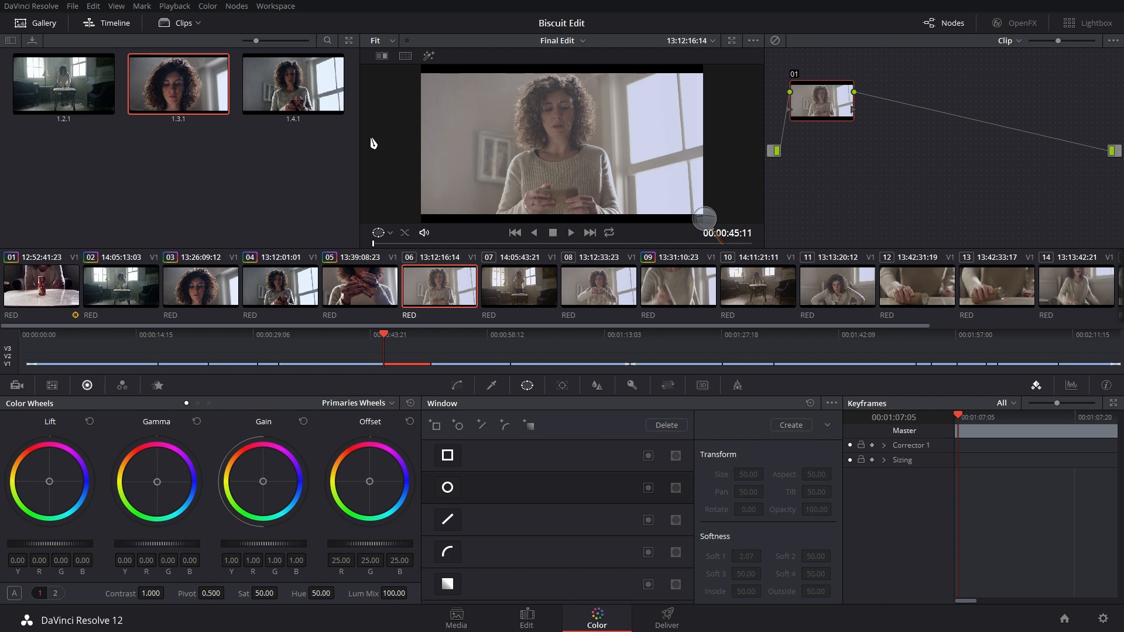
{"action": "left_click", "coordinate": [308, 98]}
{"action": "left_click", "coordinate": [513, 296]}
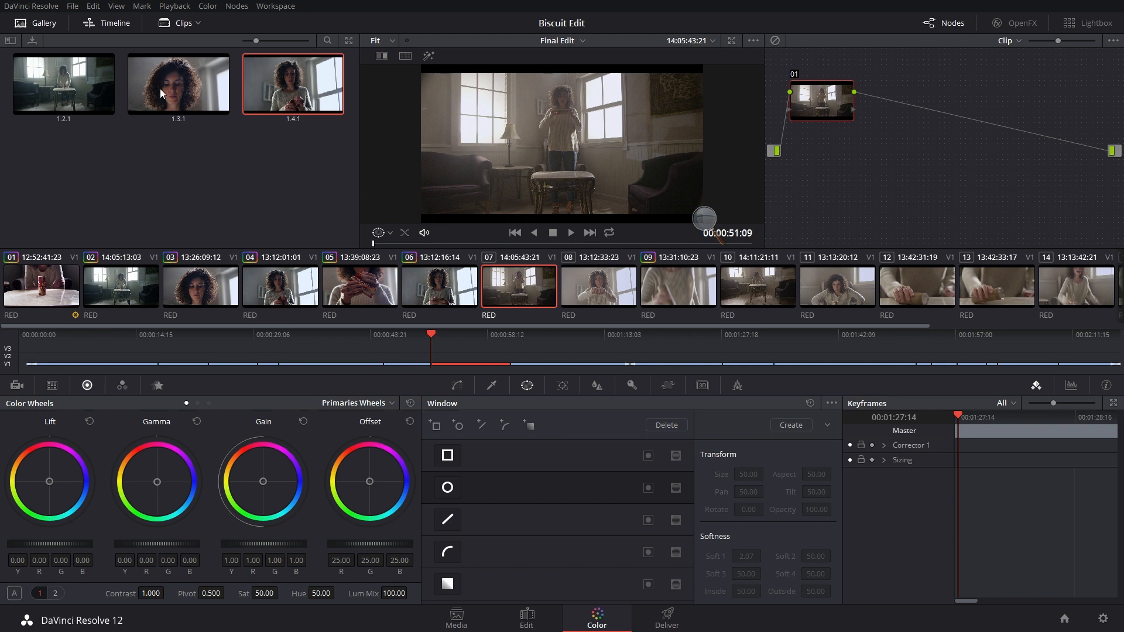
{"action": "double_click", "coordinate": [65, 91]}
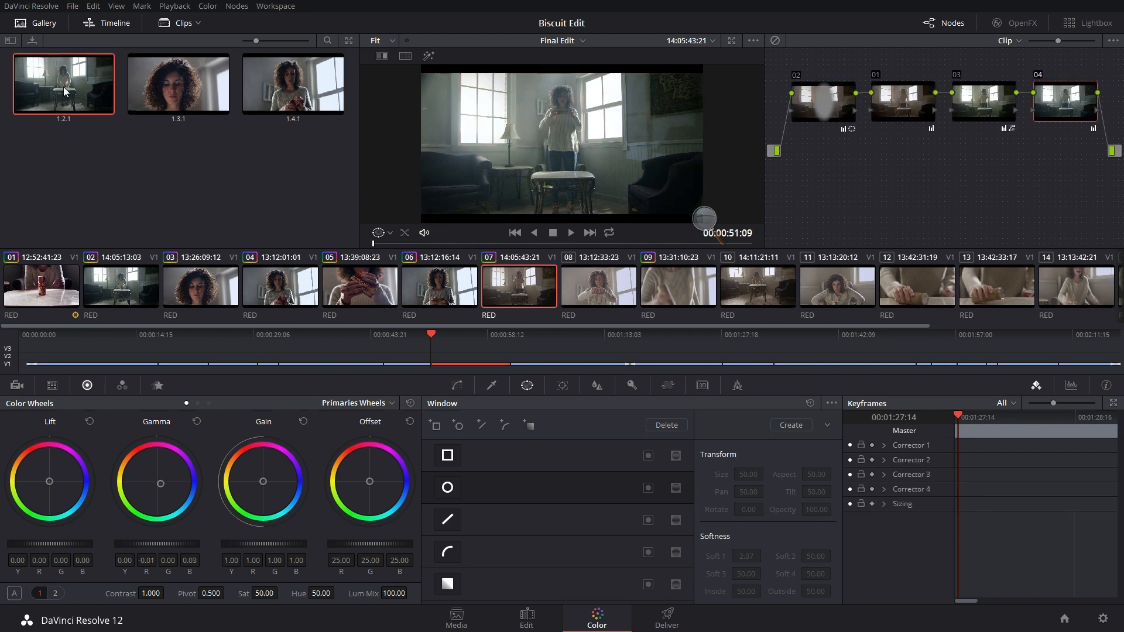
Copy clip 06's grade to clip 08 and apply the grade of still 1.3.1 to clip 09.
{"action": "left_click", "coordinate": [598, 300]}
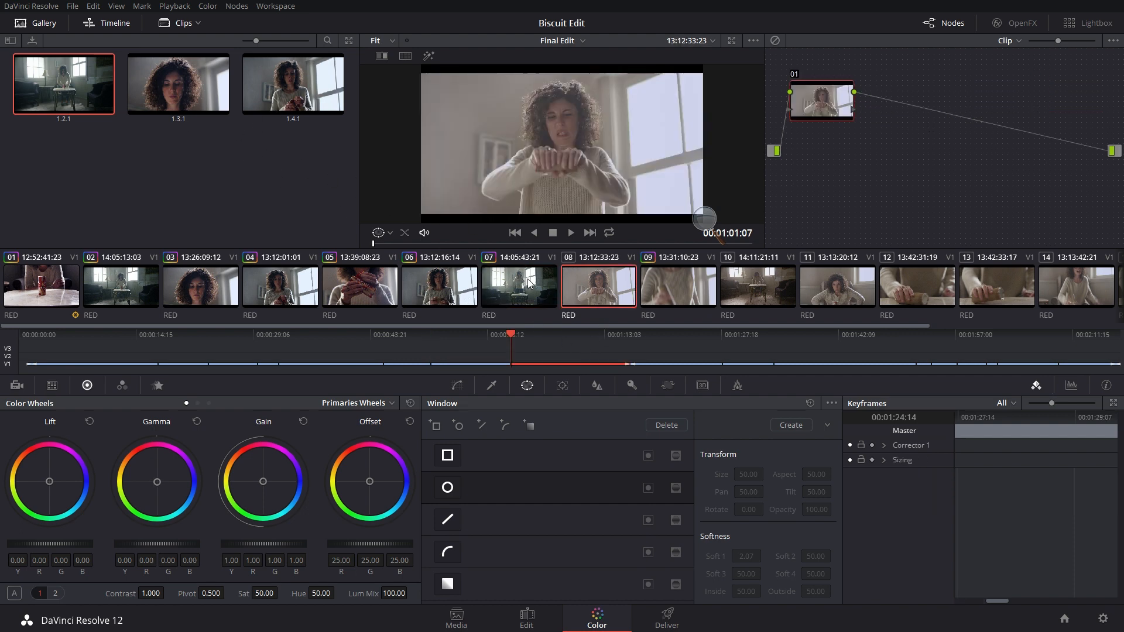
{"action": "middle_click", "coordinate": [440, 293]}
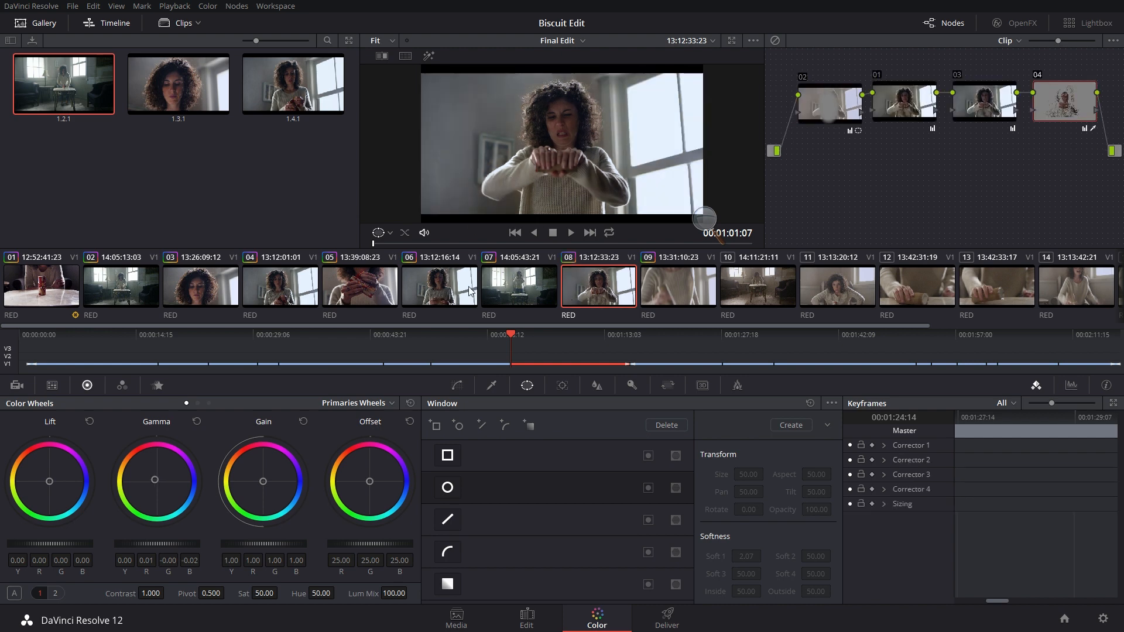
{"action": "left_click", "coordinate": [650, 335]}
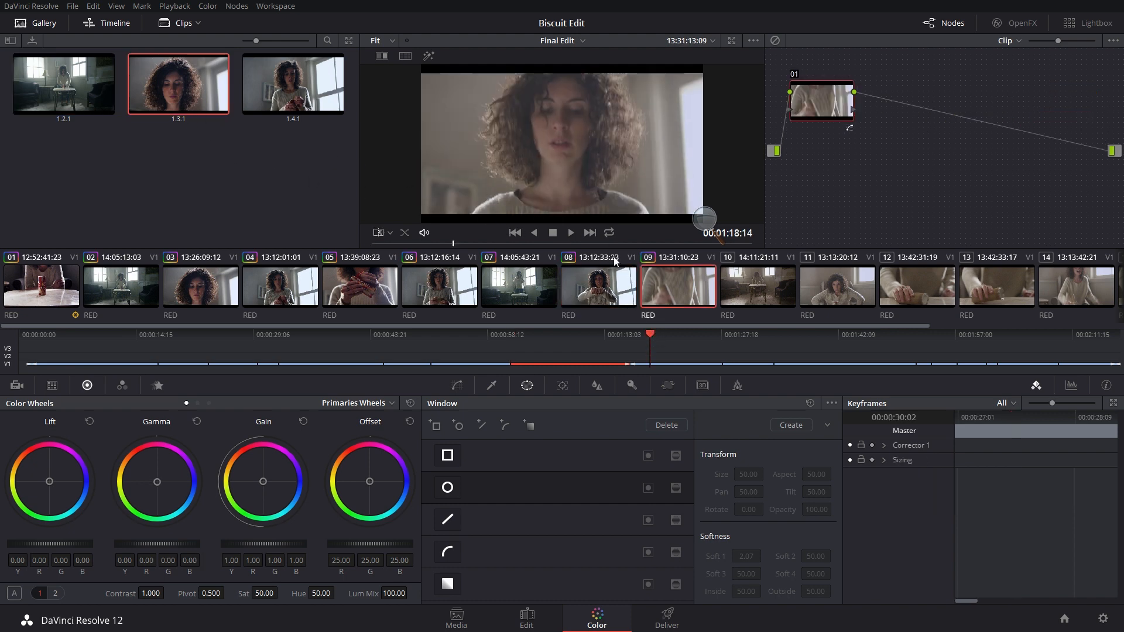
{"action": "middle_click", "coordinate": [213, 90]}
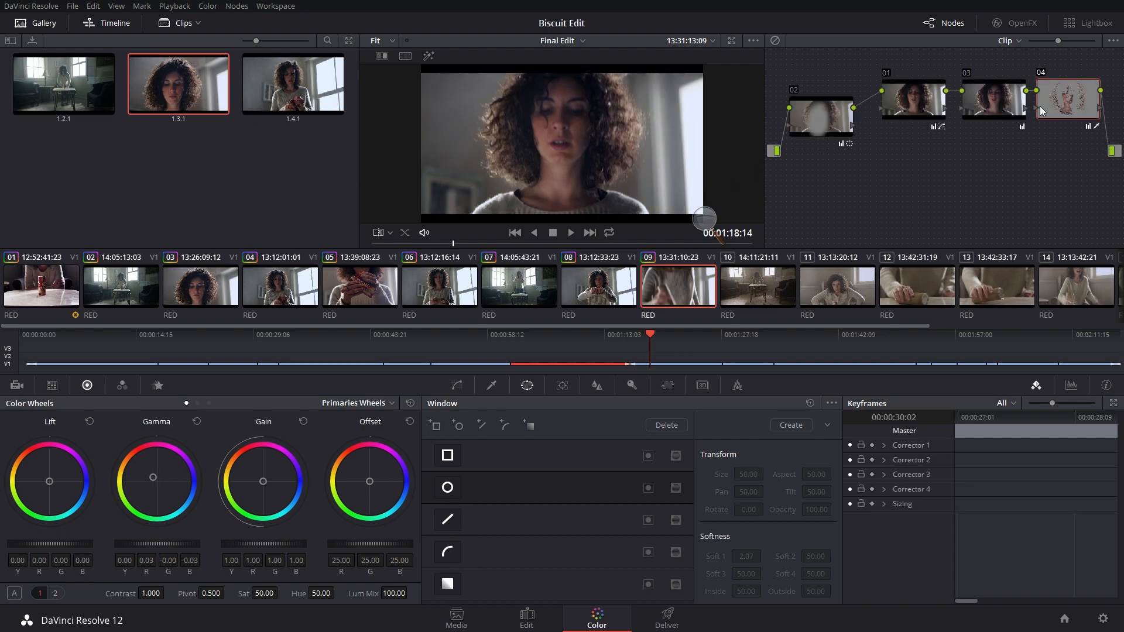